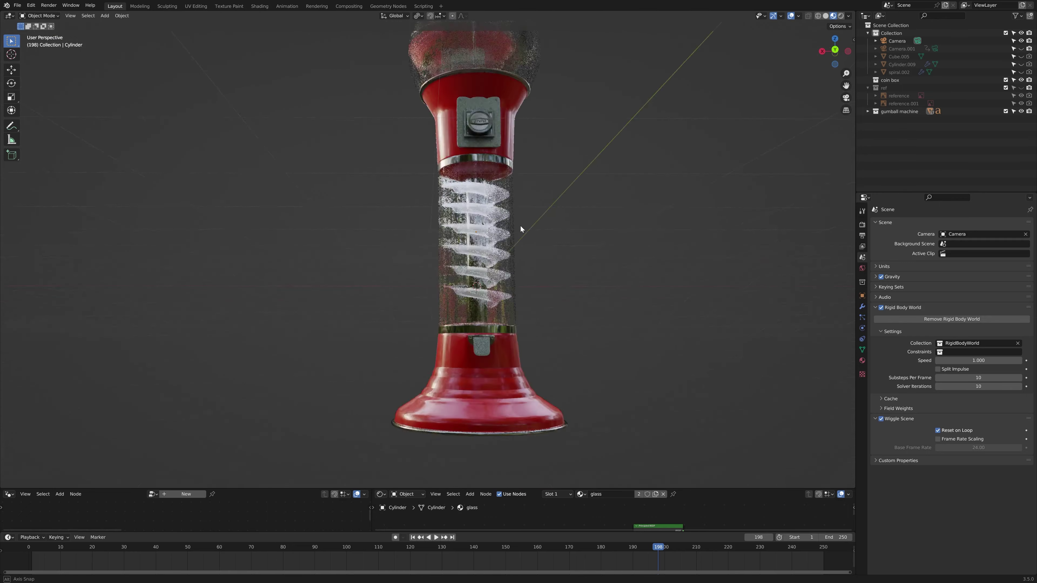
Step: Examine the glass column and the spiral chute inside it, along with the gumball machine's overall shape
{"action": "scroll", "coordinate": [484, 237], "scroll_direction": "up", "scroll_amount": 8}
{"action": "middle_click_drag", "start_coordinate": [562, 296], "coordinate": [539, 277]}
{"action": "scroll", "coordinate": [541, 301], "scroll_direction": "down", "scroll_amount": 5}
{"action": "scroll", "coordinate": [531, 269], "scroll_direction": "up", "scroll_amount": 3, "text": "shift"}
{"action": "scroll", "coordinate": [543, 264], "scroll_direction": "up", "scroll_amount": 5}
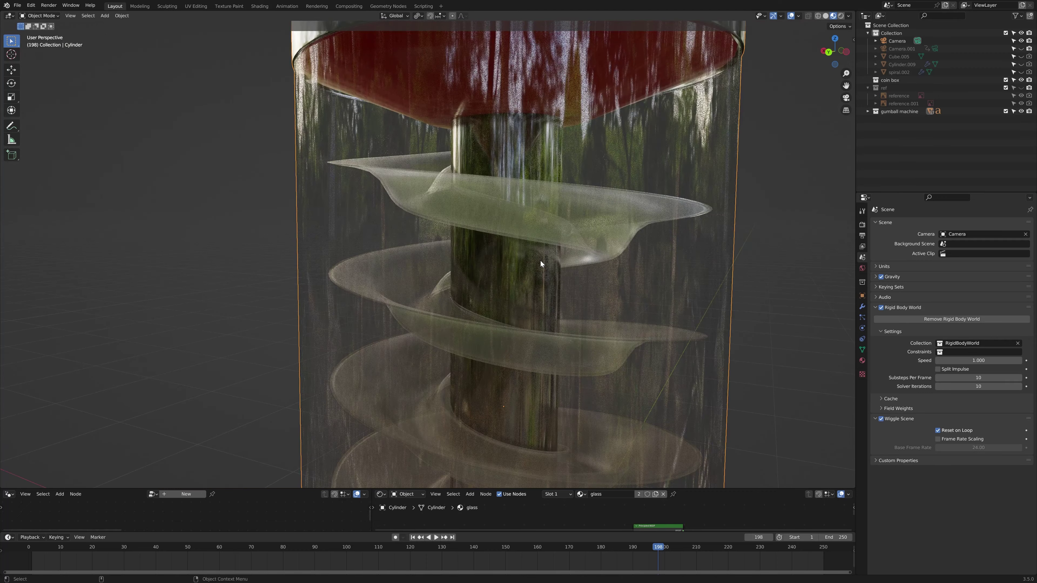
{"action": "scroll", "coordinate": [541, 262], "scroll_direction": "down", "scroll_amount": 8}
{"action": "mouse_move", "coordinate": [526, 272]}
{"action": "middle_mouse_down"}
{"action": "mouse_move", "coordinate": [646, 261]}
{"action": "mouse_move", "coordinate": [595, 273]}
{"action": "mouse_move", "coordinate": [571, 254]}
{"action": "middle_mouse_up"}
{"action": "scroll", "coordinate": [590, 270], "scroll_direction": "down", "scroll_amount": 8}
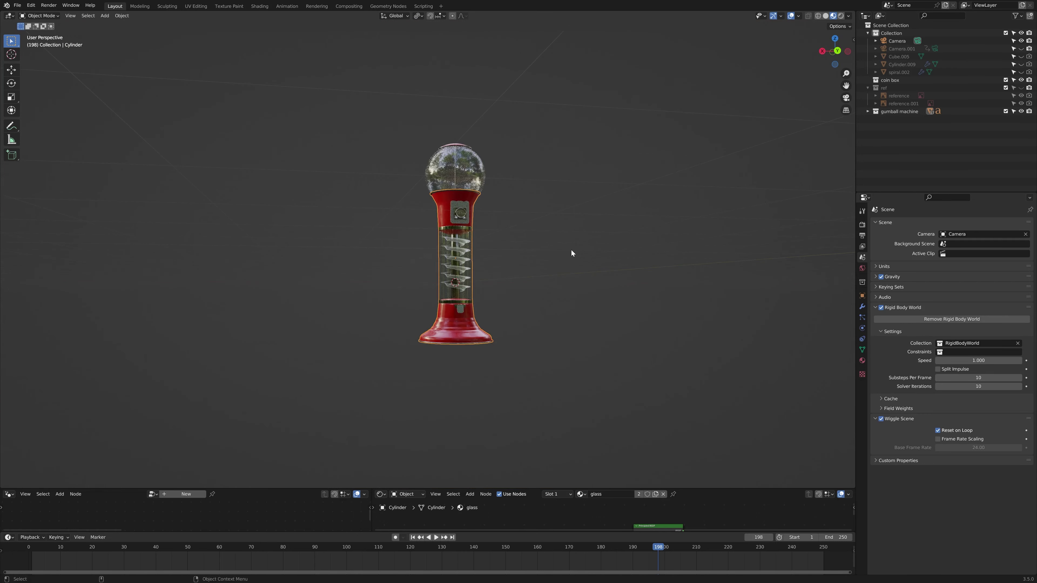
{"action": "scroll", "coordinate": [530, 264], "scroll_direction": "up", "scroll_amount": 4}
{"action": "middle_click_drag", "start_coordinate": [520, 264], "coordinate": [599, 232]}
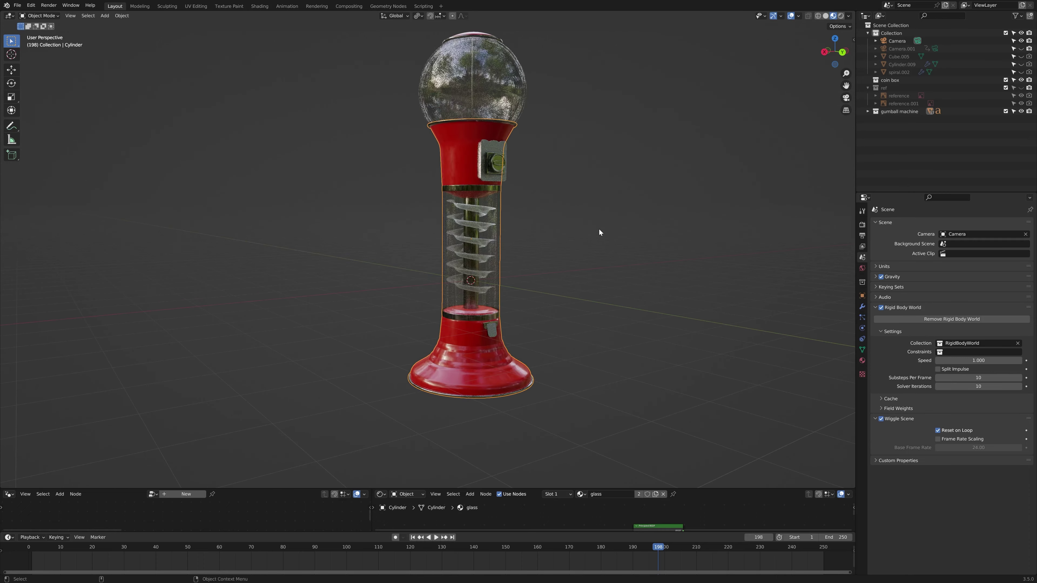
Step: Examine the gumball machine's lid, glass globe and the metal disc at the globe's bottom
{"action": "middle_click_drag", "start_coordinate": [674, 210], "coordinate": [443, 448]}
{"action": "scroll", "coordinate": [499, 212], "scroll_direction": "up", "scroll_amount": 3}
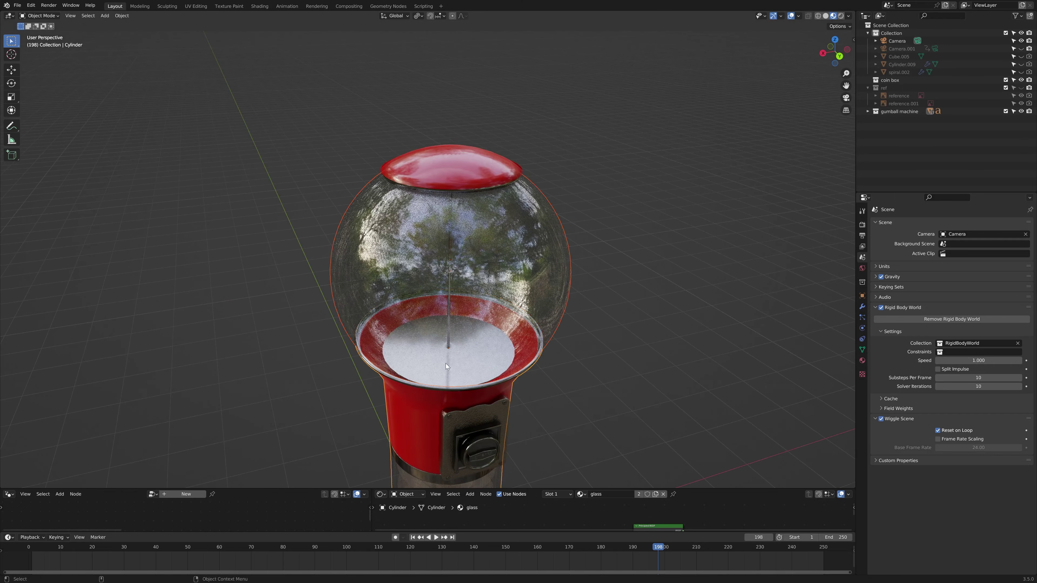
{"action": "middle_click_drag", "start_coordinate": [445, 363], "coordinate": [445, 333]}
{"action": "left_click", "coordinate": [647, 187]}
{"action": "middle_click_drag", "start_coordinate": [647, 187], "coordinate": [601, 204]}
{"action": "scroll", "coordinate": [601, 204], "scroll_direction": "up", "scroll_amount": 5}
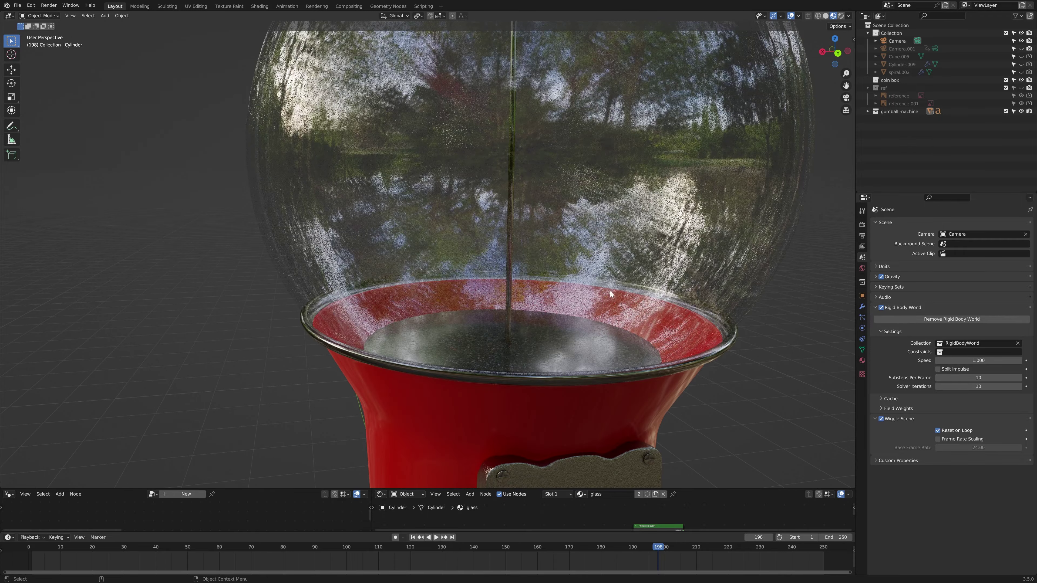
{"action": "middle_click_drag", "start_coordinate": [610, 291], "coordinate": [594, 163], "text": "shift"}
{"action": "scroll", "coordinate": [593, 163], "scroll_direction": "down", "scroll_amount": 3}
{"action": "middle_click_drag", "start_coordinate": [578, 258], "coordinate": [576, 303], "text": "shift"}
Step: Examine the coin mechanism on the machine's front, including its metal plate, screws and turning knob
{"action": "middle_click_drag", "start_coordinate": [549, 367], "coordinate": [578, 215], "text": "shift"}
{"action": "middle_click_drag", "start_coordinate": [567, 311], "coordinate": [530, 220], "text": "shift"}
{"action": "scroll", "coordinate": [525, 257], "scroll_direction": "up", "scroll_amount": 3}
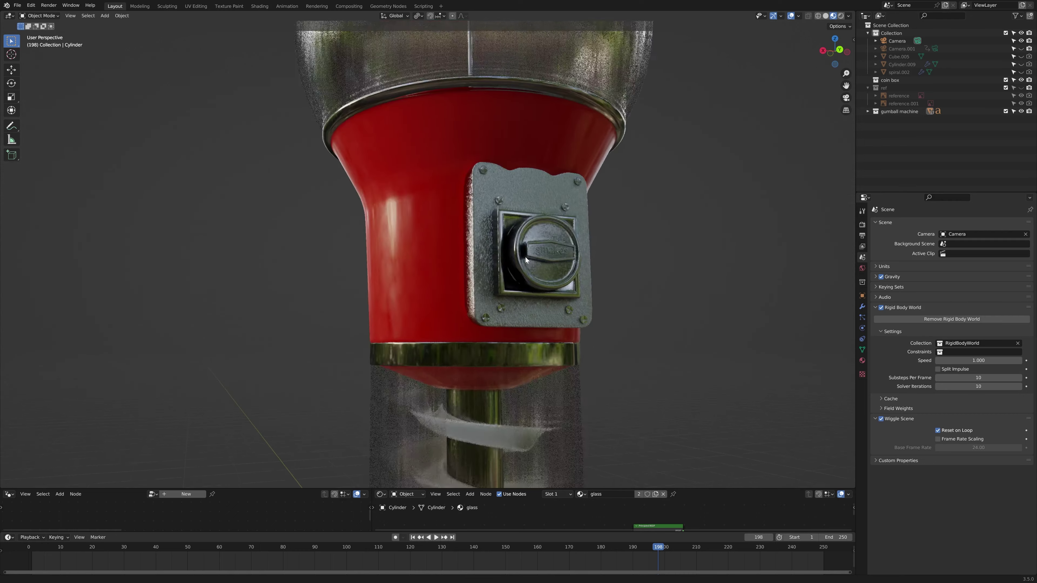
{"action": "left_click", "coordinate": [547, 264]}
{"action": "left_click", "coordinate": [554, 279]}
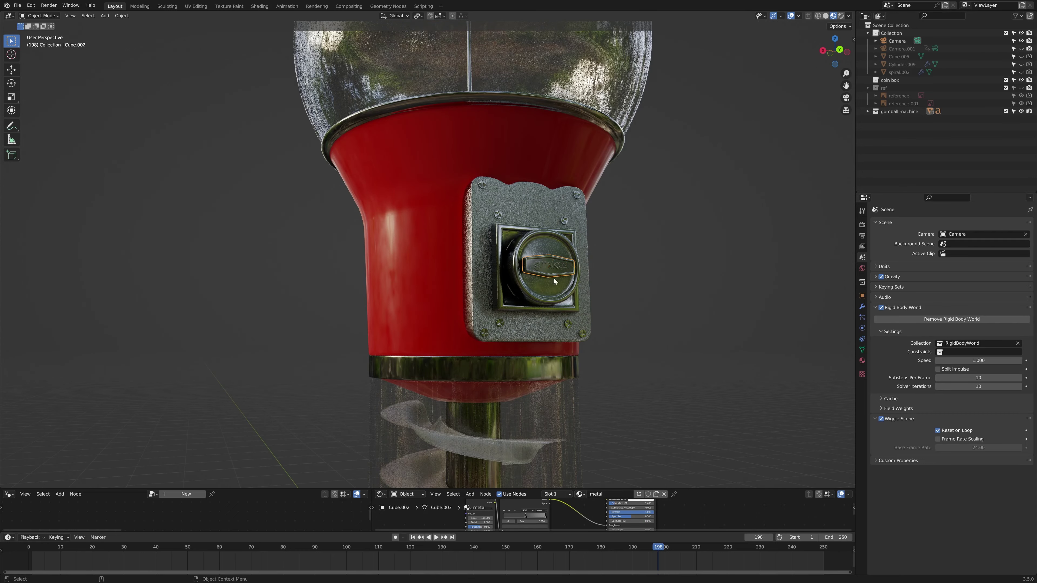
{"action": "middle_click_drag", "start_coordinate": [667, 166], "coordinate": [598, 204]}
{"action": "scroll", "coordinate": [580, 229], "scroll_direction": "up", "scroll_amount": 2}
{"action": "scroll", "coordinate": [563, 244], "scroll_direction": "up", "scroll_amount": 3}
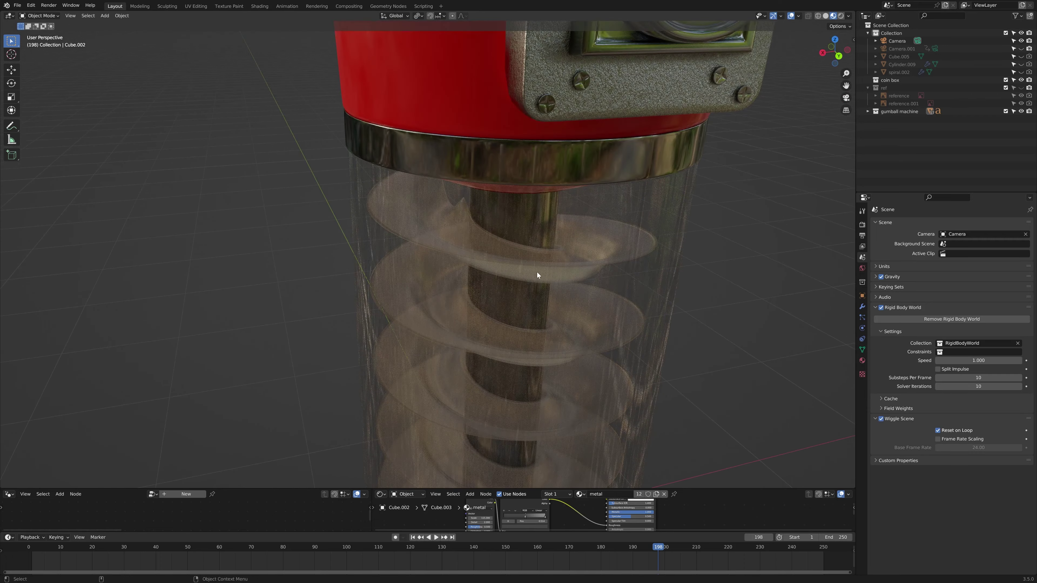
Step: Examine the flared red base and the platform where the spiral chute ends
{"action": "scroll", "coordinate": [538, 275], "scroll_direction": "down", "scroll_amount": 8}
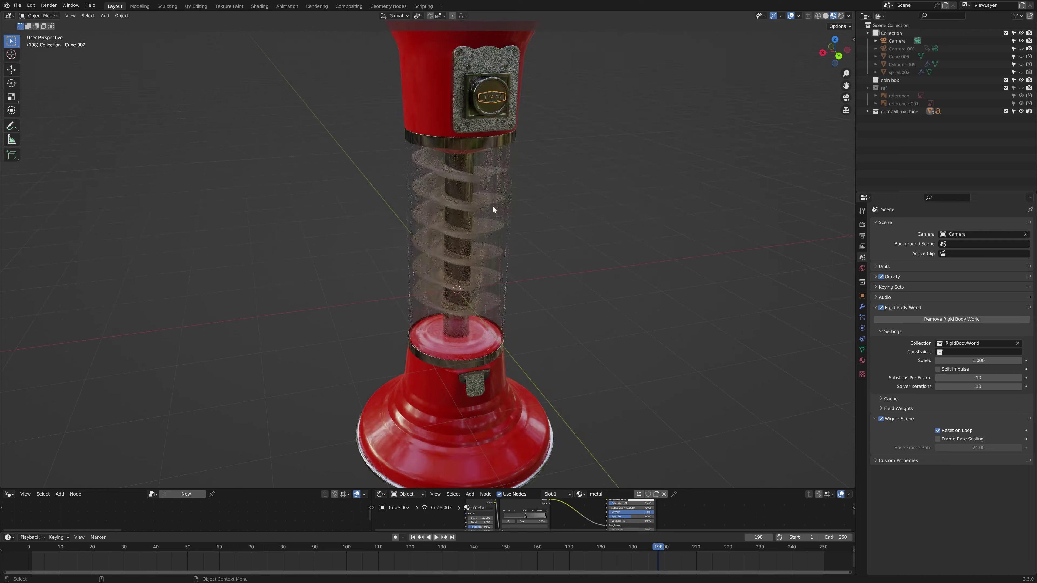
{"action": "scroll", "coordinate": [493, 185], "scroll_direction": "up", "scroll_amount": 5}
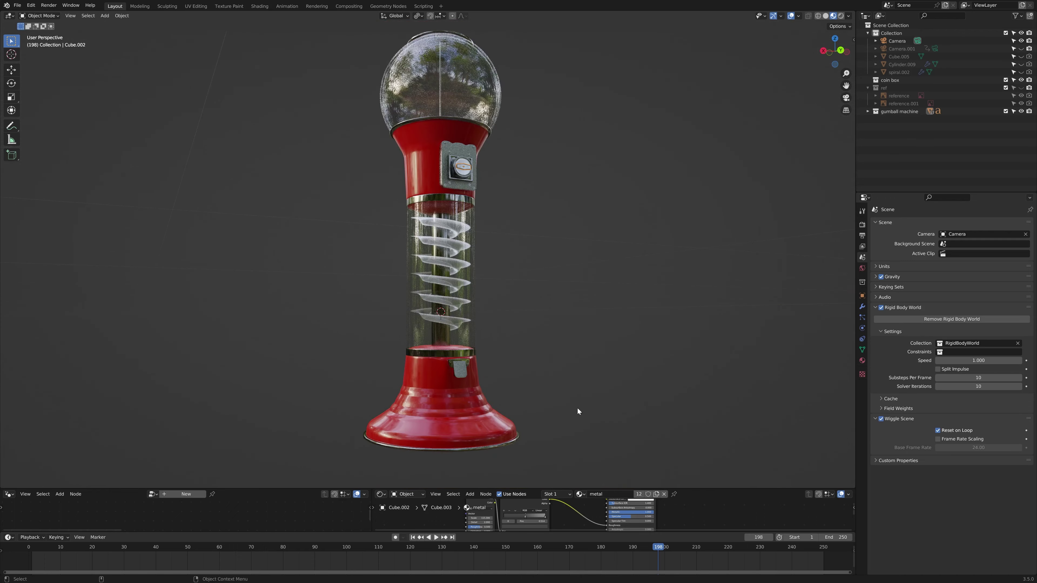
{"action": "middle_click_drag", "start_coordinate": [577, 408], "coordinate": [531, 405]}
{"action": "middle_click_drag", "start_coordinate": [531, 405], "coordinate": [563, 317], "text": "shift"}
{"action": "middle_click_drag", "start_coordinate": [559, 274], "coordinate": [590, 282]}
{"action": "scroll", "coordinate": [512, 307], "scroll_direction": "up", "scroll_amount": 4}
{"action": "scroll", "coordinate": [588, 282], "scroll_direction": "down", "scroll_amount": 5}
{"action": "middle_click_drag", "start_coordinate": [516, 241], "coordinate": [585, 253]}
{"action": "scroll", "coordinate": [372, 249], "scroll_direction": "up", "scroll_amount": 4}
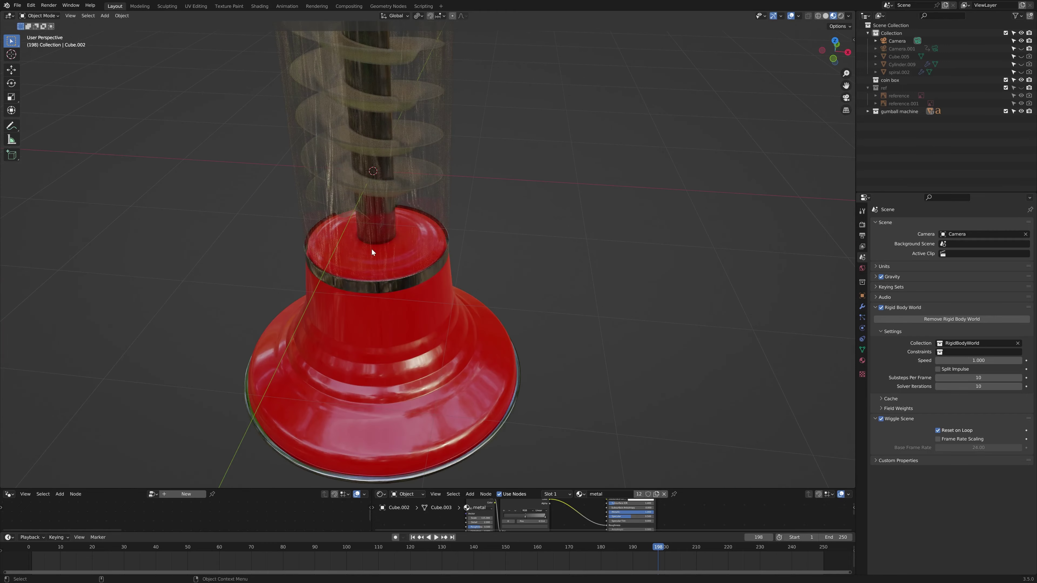
Step: Examine the globe's interior, its central rod and the metal rim around the red upper body
{"action": "scroll", "coordinate": [372, 250], "scroll_direction": "down", "scroll_amount": 4}
{"action": "middle_click_drag", "start_coordinate": [514, 125], "coordinate": [525, 297]}
{"action": "scroll", "coordinate": [555, 267], "scroll_direction": "up", "scroll_amount": 4}
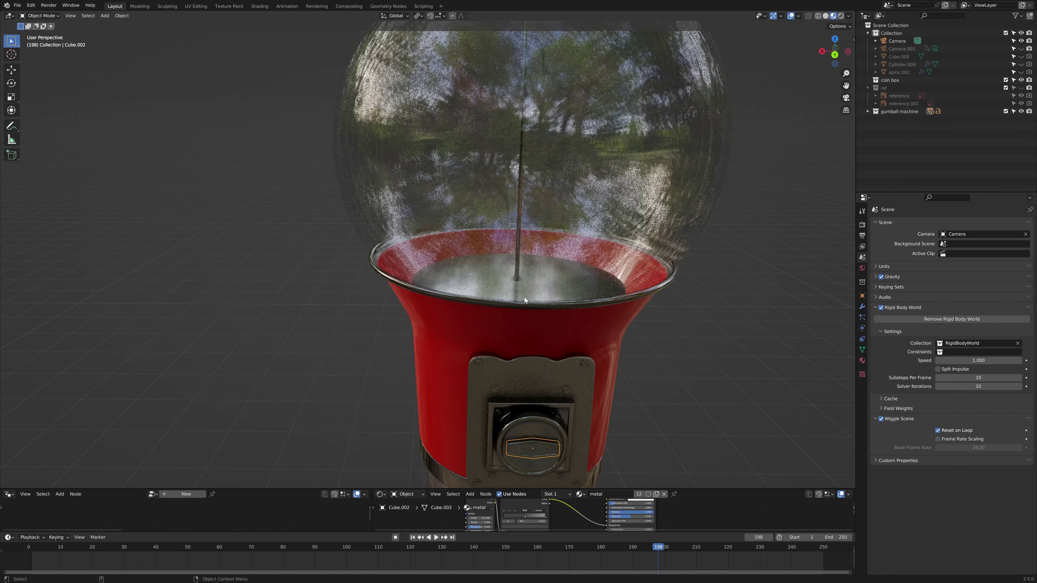
{"action": "scroll", "coordinate": [545, 201], "scroll_direction": "down", "scroll_amount": 5}
{"action": "middle_click_drag", "start_coordinate": [545, 201], "coordinate": [545, 274], "text": "shift"}
{"action": "scroll", "coordinate": [546, 278], "scroll_direction": "up", "scroll_amount": 5}
{"action": "middle_click_drag", "start_coordinate": [456, 358], "coordinate": [458, 286], "text": "shift"}
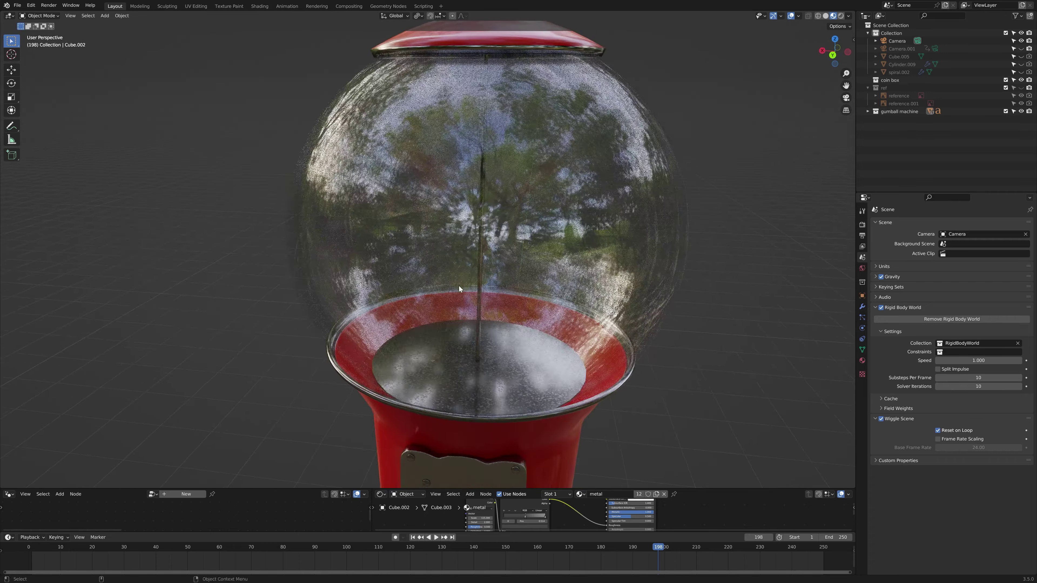
{"action": "scroll", "coordinate": [459, 286], "scroll_direction": "down", "scroll_amount": 8}
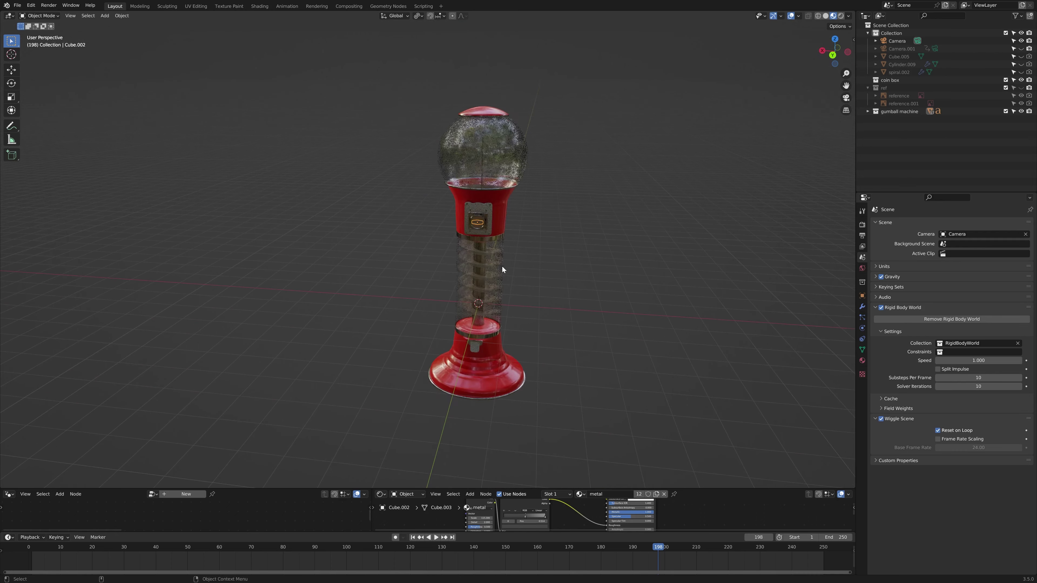
Step: Select the glass body and examine how gumballs would travel from the globe down the spiral to the dispenser flap
{"action": "scroll", "coordinate": [566, 242], "scroll_direction": "up", "scroll_amount": 6}
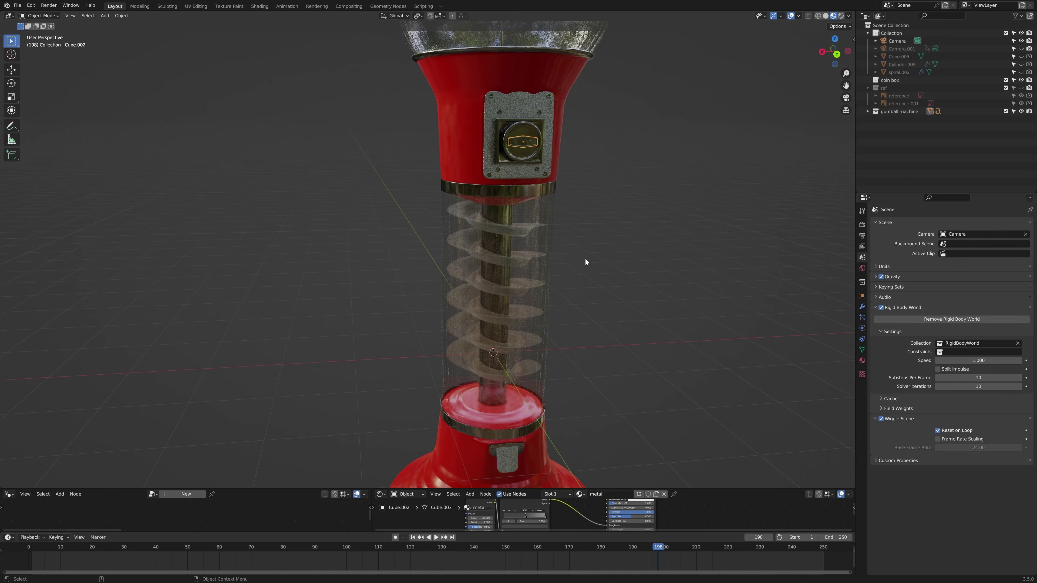
{"action": "scroll", "coordinate": [661, 235], "scroll_direction": "up", "scroll_amount": 3}
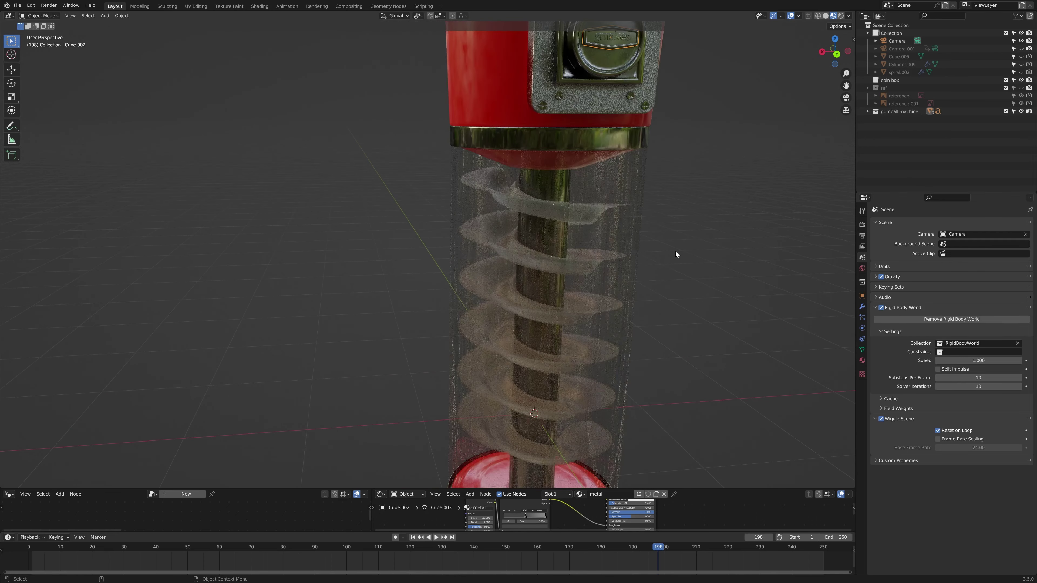
{"action": "left_click", "coordinate": [546, 250]}
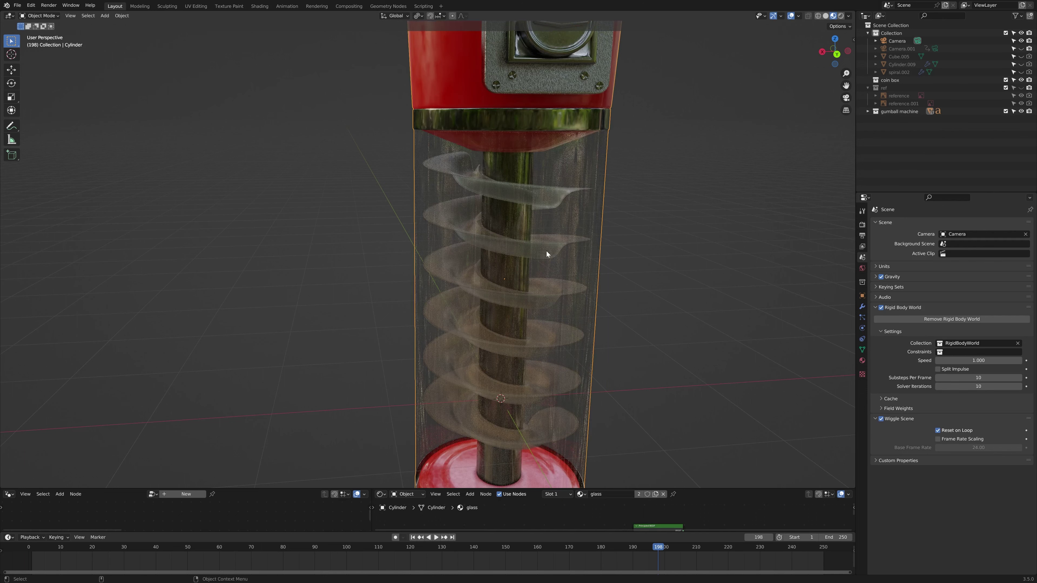
{"action": "scroll", "coordinate": [547, 253], "scroll_direction": "up", "scroll_amount": 5}
{"action": "scroll", "coordinate": [363, 242], "scroll_direction": "down", "scroll_amount": 10}
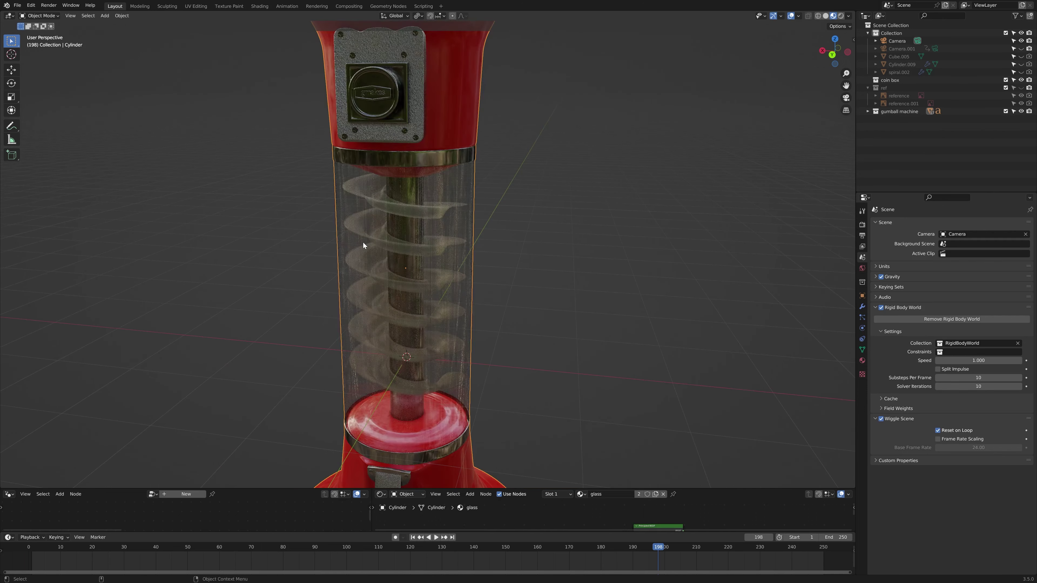
{"action": "middle_click_drag", "start_coordinate": [469, 184], "coordinate": [491, 194], "text": "shift"}
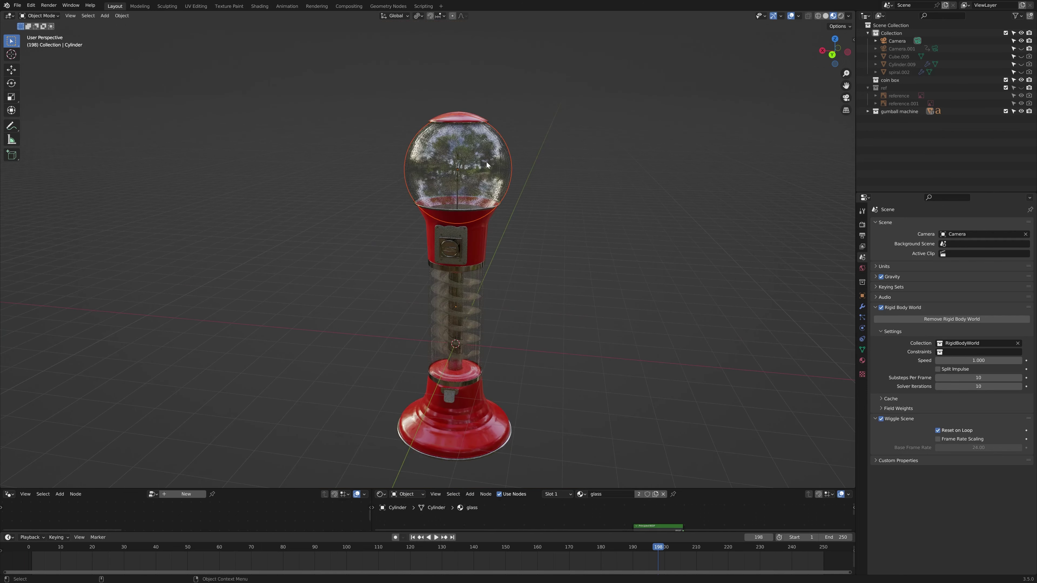
{"action": "scroll", "coordinate": [456, 190], "scroll_direction": "up", "scroll_amount": 5}
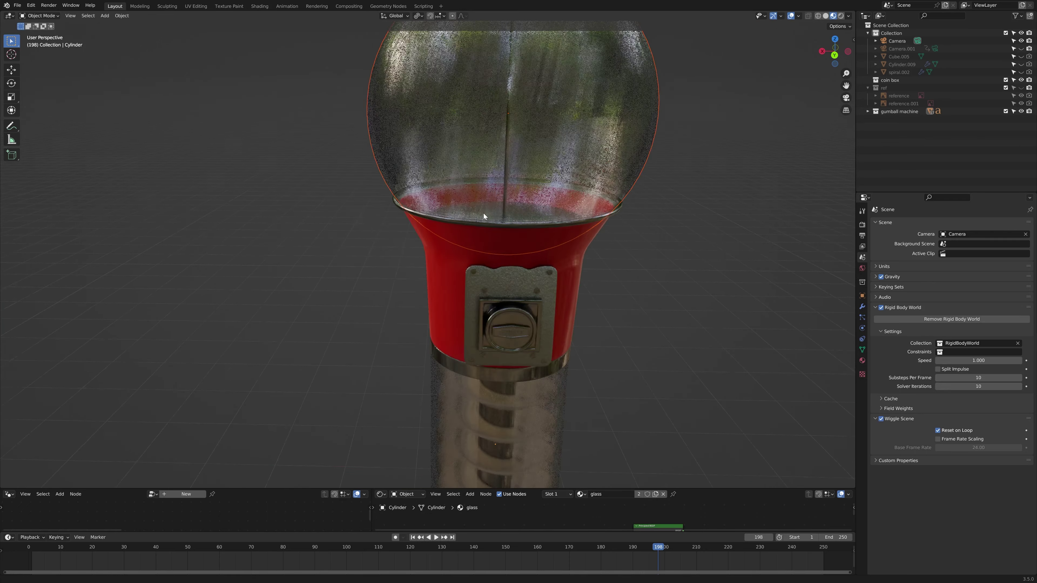
{"action": "scroll", "coordinate": [530, 285], "scroll_direction": "down", "scroll_amount": 5}
{"action": "scroll", "coordinate": [541, 222], "scroll_direction": "up", "scroll_amount": 2}
{"action": "scroll", "coordinate": [542, 224], "scroll_direction": "up", "scroll_amount": 5}
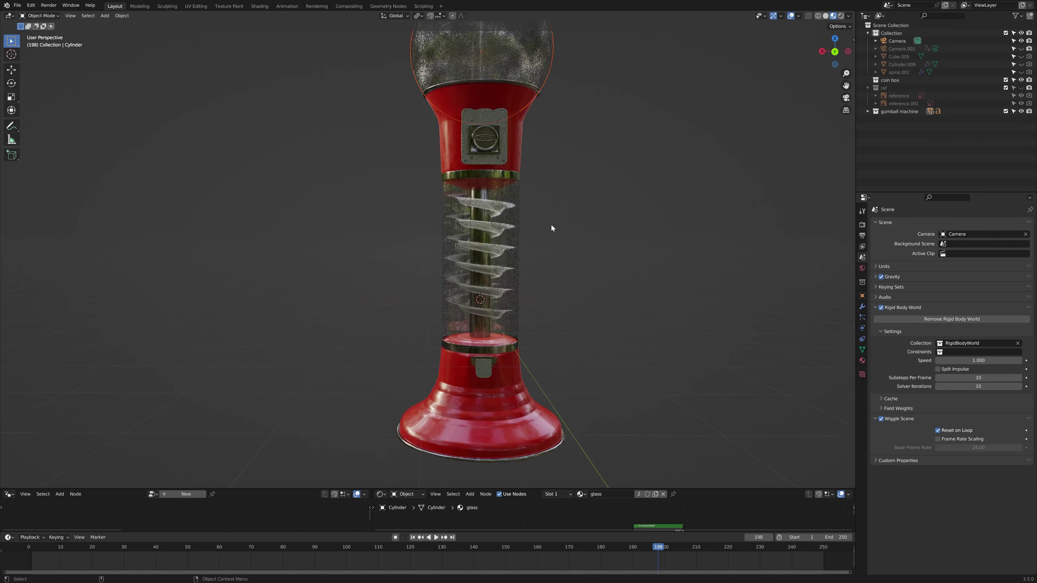
{"action": "scroll", "coordinate": [545, 216], "scroll_direction": "down", "scroll_amount": 5}
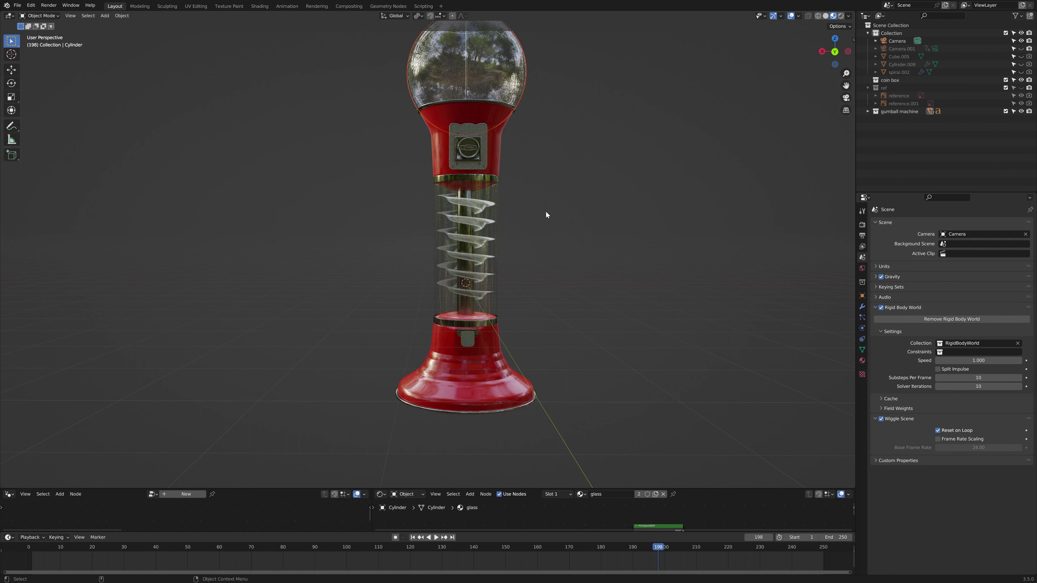
Step: Save the gumball machine scene file
{"action": "scroll", "coordinate": [558, 255], "scroll_direction": "down", "scroll_amount": 3}
{"action": "scroll", "coordinate": [547, 241], "scroll_direction": "up", "scroll_amount": 2}
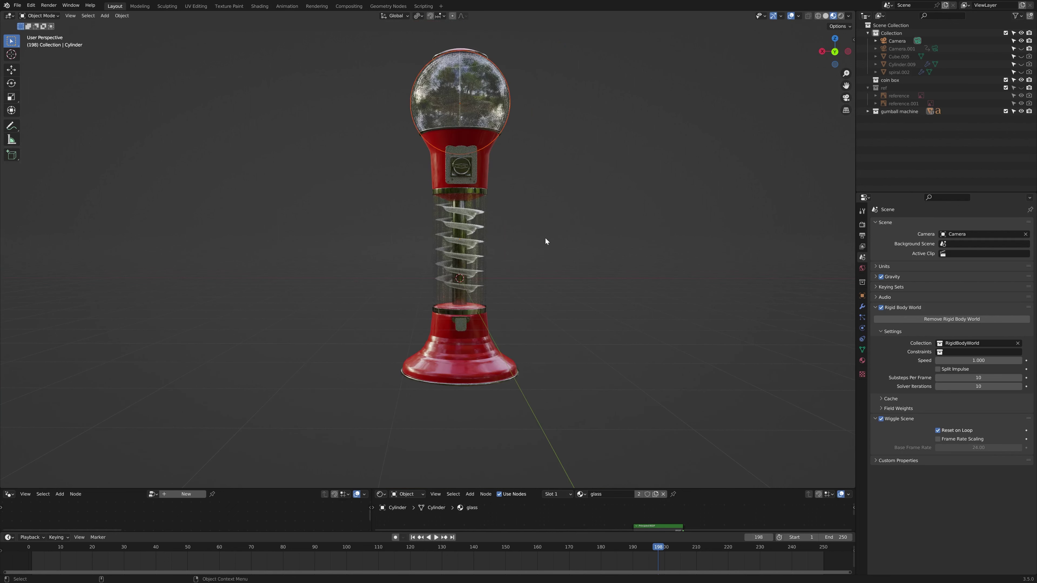
{"action": "scroll", "coordinate": [554, 245], "scroll_direction": "down", "scroll_amount": 3}
{"action": "scroll", "coordinate": [559, 249], "scroll_direction": "up", "scroll_amount": 5}
{"action": "scroll", "coordinate": [528, 222], "scroll_direction": "down", "scroll_amount": 4}
{"action": "key", "text": "ctrl+s"}
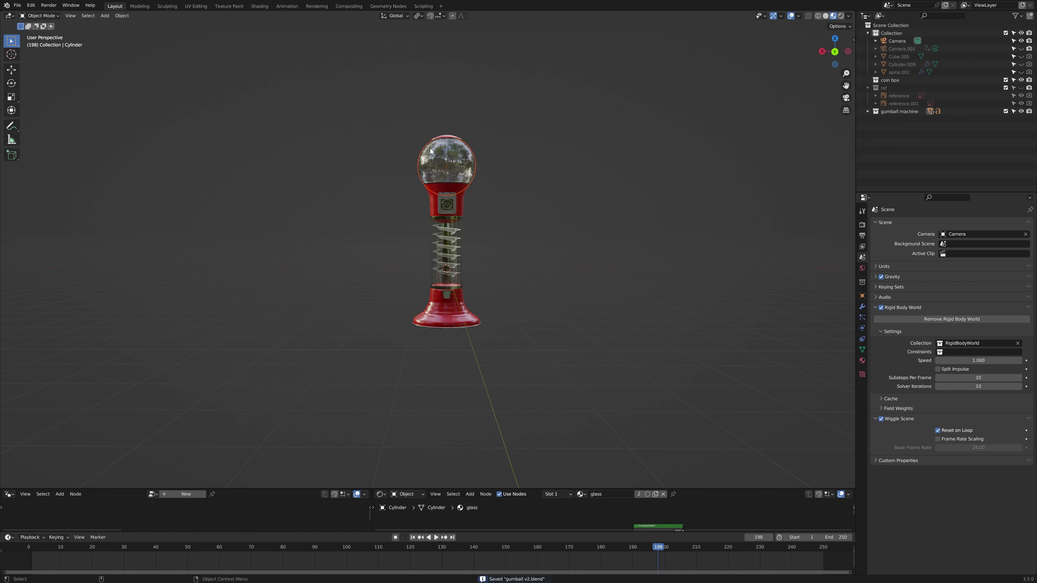
{"action": "middle_click_drag", "start_coordinate": [500, 232], "coordinate": [585, 161]}
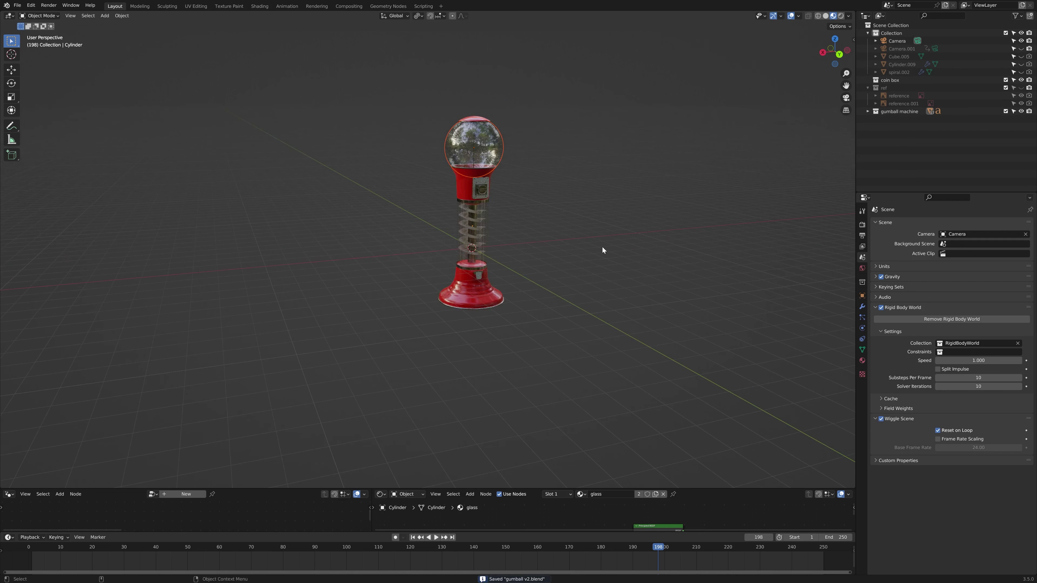
Step: Show the 3D viewport's sidebar and enable the Screencast Keys display
{"action": "key", "text": "n"}
{"action": "left_click", "coordinate": [850, 232]}
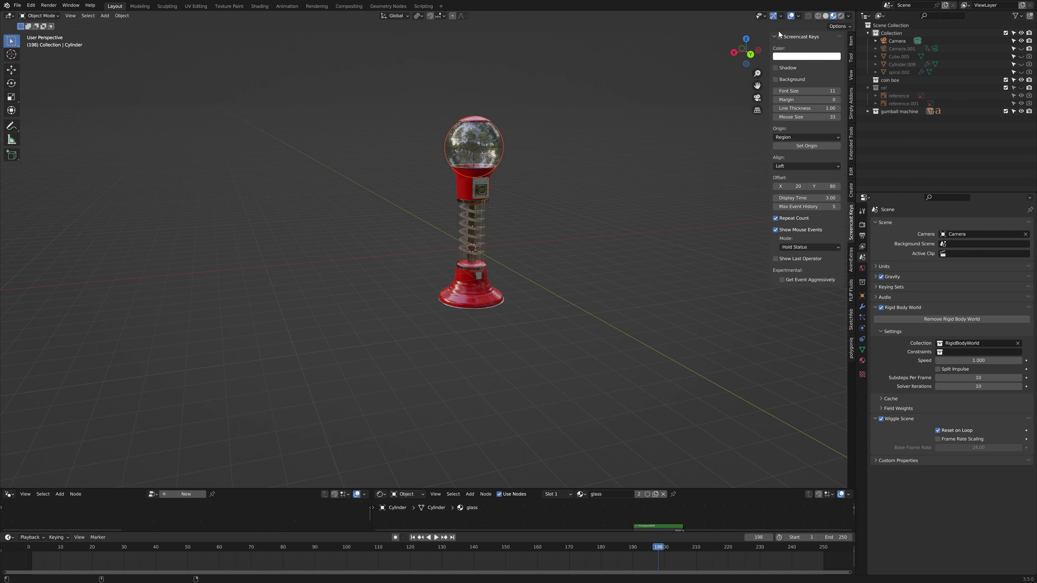
{"action": "middle_click_drag", "start_coordinate": [429, 319], "coordinate": [249, 349]}
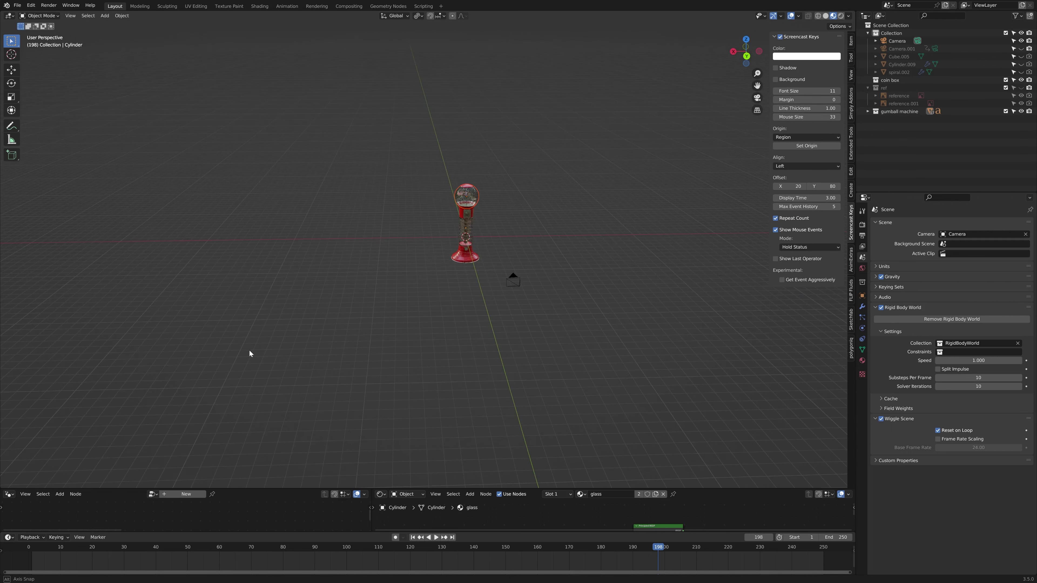
Step: Play the animation briefly, stop it, and return the timeline to frame 1
{"action": "key", "text": "space"}
{"action": "middle_click_drag", "start_coordinate": [339, 317], "coordinate": [423, 276]}
{"action": "key", "text": "space"}
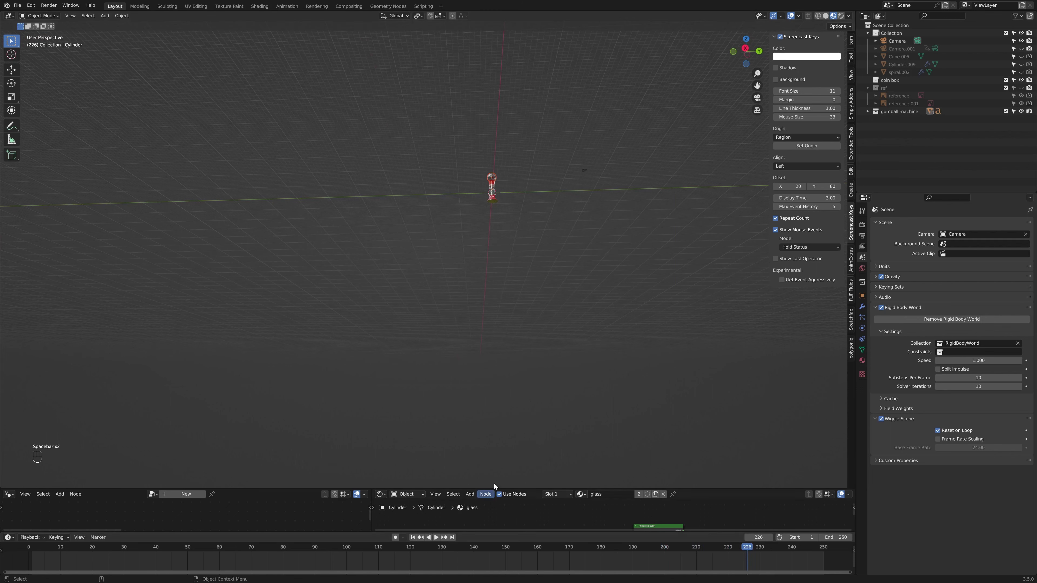
{"action": "left_click", "coordinate": [421, 537]}
{"action": "left_click", "coordinate": [412, 537]}
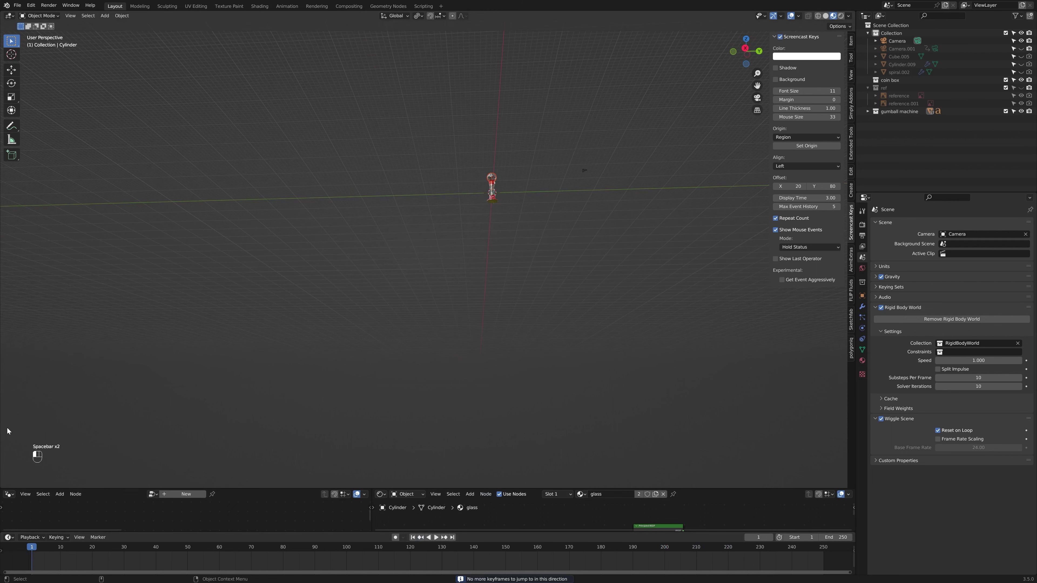
Step: Frame the gumball machine and examine the selected glass body's transform values and dimensions
{"action": "scroll", "coordinate": [547, 156], "scroll_direction": "up", "scroll_amount": 6}
{"action": "middle_click_drag", "start_coordinate": [492, 177], "coordinate": [382, 297], "text": "shift"}
{"action": "scroll", "coordinate": [450, 231], "scroll_direction": "up", "scroll_amount": 5}
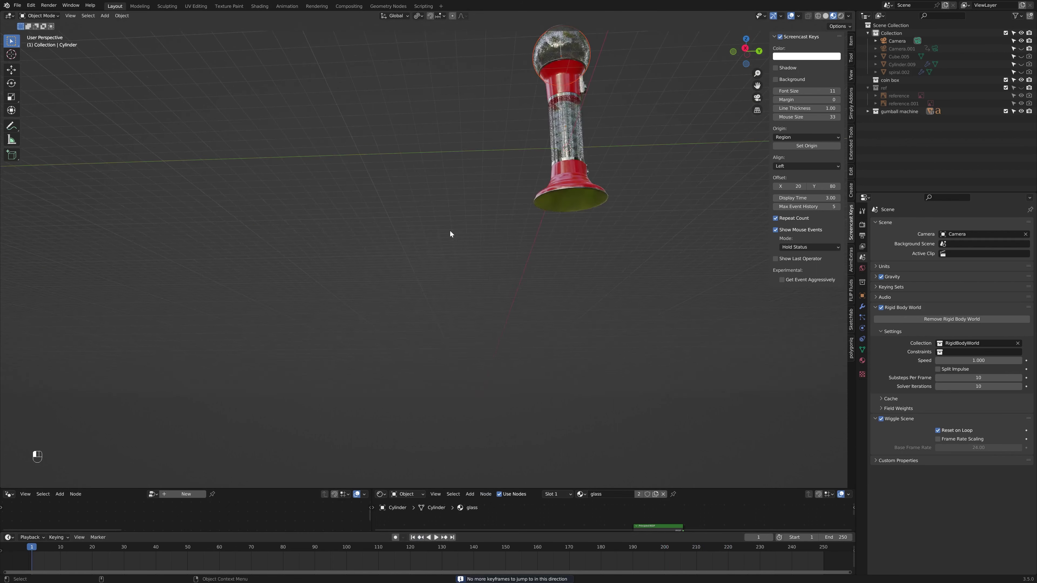
{"action": "middle_click_drag", "start_coordinate": [523, 114], "coordinate": [577, 141]}
{"action": "middle_click_drag", "start_coordinate": [577, 141], "coordinate": [520, 355], "text": "shift"}
{"action": "middle_click_drag", "start_coordinate": [507, 298], "coordinate": [554, 274]}
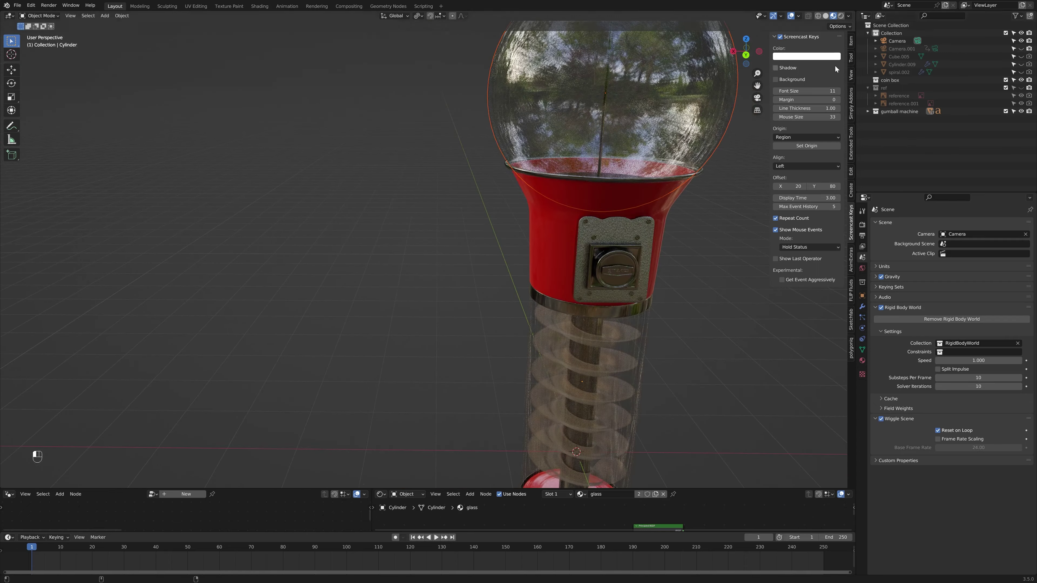
{"action": "left_click", "coordinate": [851, 41]}
{"action": "key", "text": "KP_Decimal"}
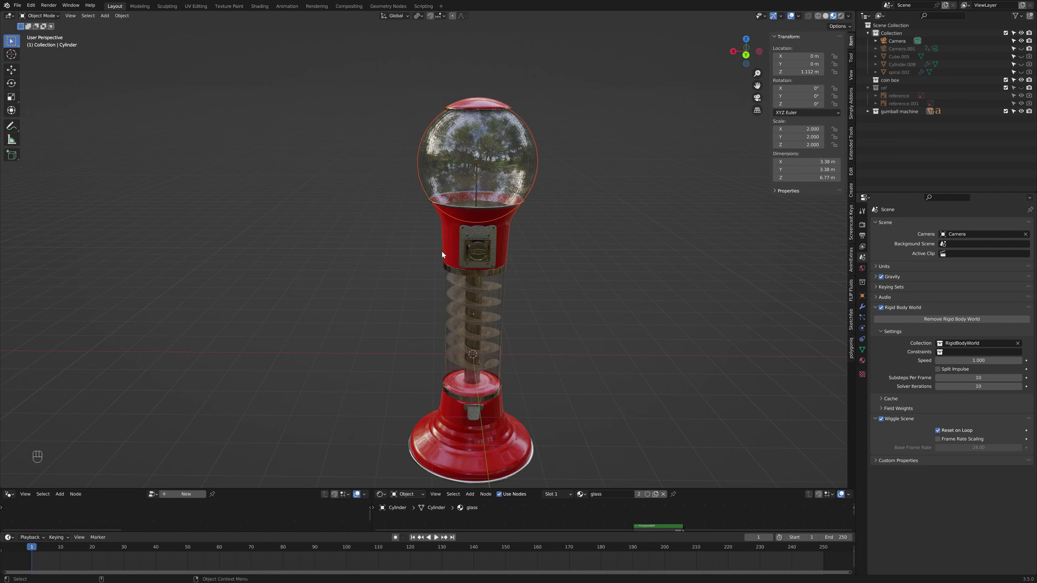
{"action": "middle_click_drag", "start_coordinate": [505, 288], "coordinate": [490, 278]}
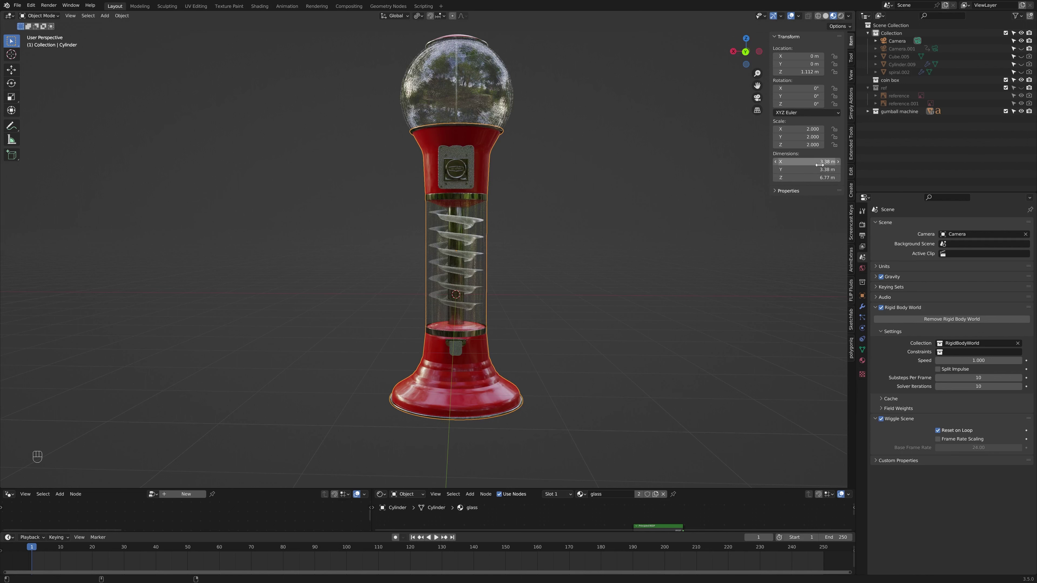
{"action": "scroll", "coordinate": [735, 188], "scroll_direction": "down", "scroll_amount": 3}
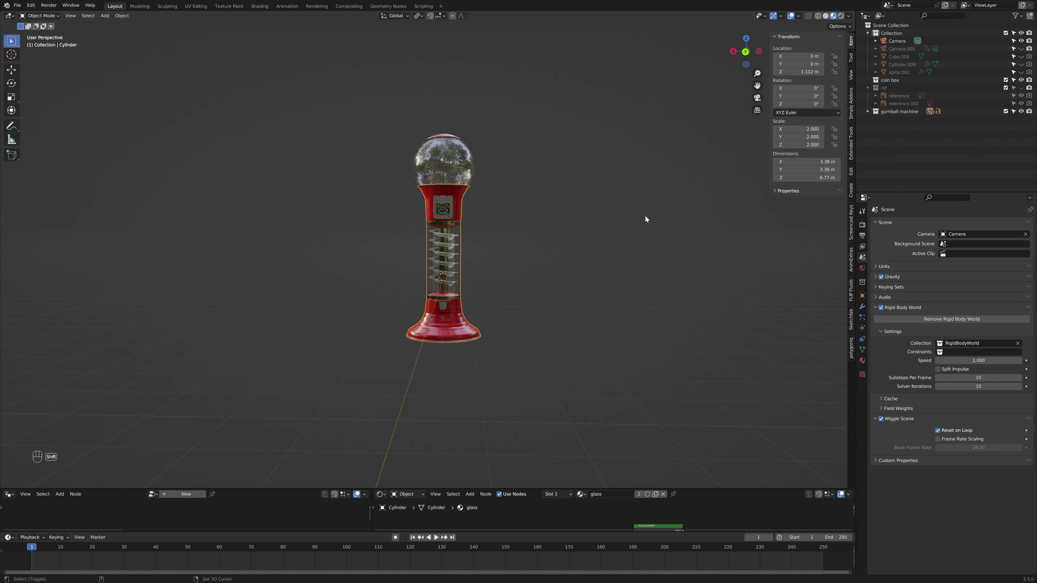
Step: Add a 2 m cube and move it along the X axis to about 2.71 m, beside the gumball machine
{"action": "key", "text": "shift+a"}
{"action": "mouse_move", "coordinate": [645, 215]}
{"action": "left_click", "coordinate": [675, 224]}
{"action": "middle_click_drag", "start_coordinate": [662, 223], "coordinate": [551, 266]}
{"action": "key", "text": "g"}
{"action": "left_click", "coordinate": [563, 258]}
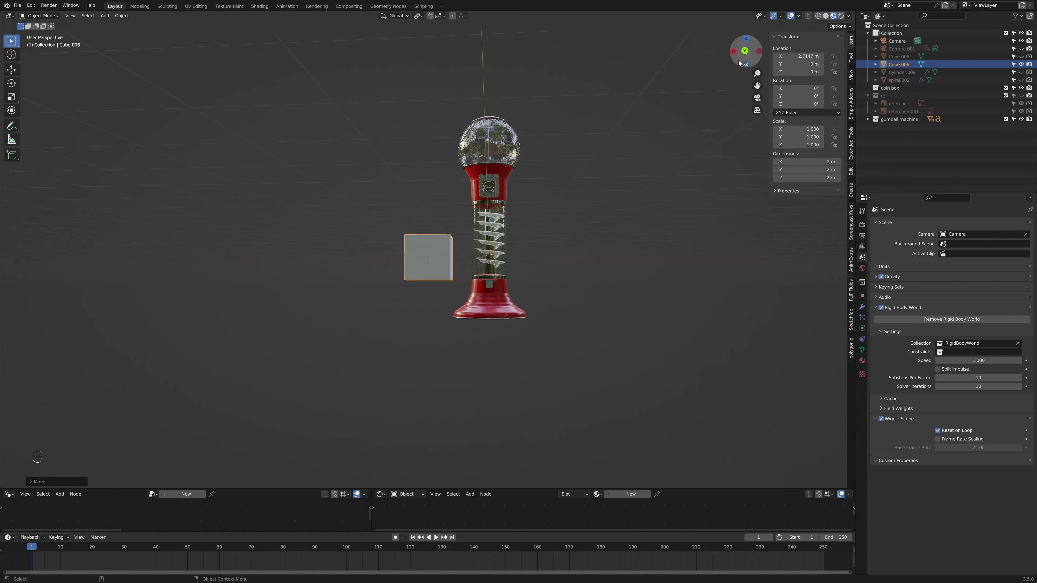
Step: Compare the cube with the gumball machine in the back orthographic view and check the machine body's dimensions
{"action": "left_click", "coordinate": [746, 51]}
{"action": "scroll", "coordinate": [420, 263], "scroll_direction": "up", "scroll_amount": 5}
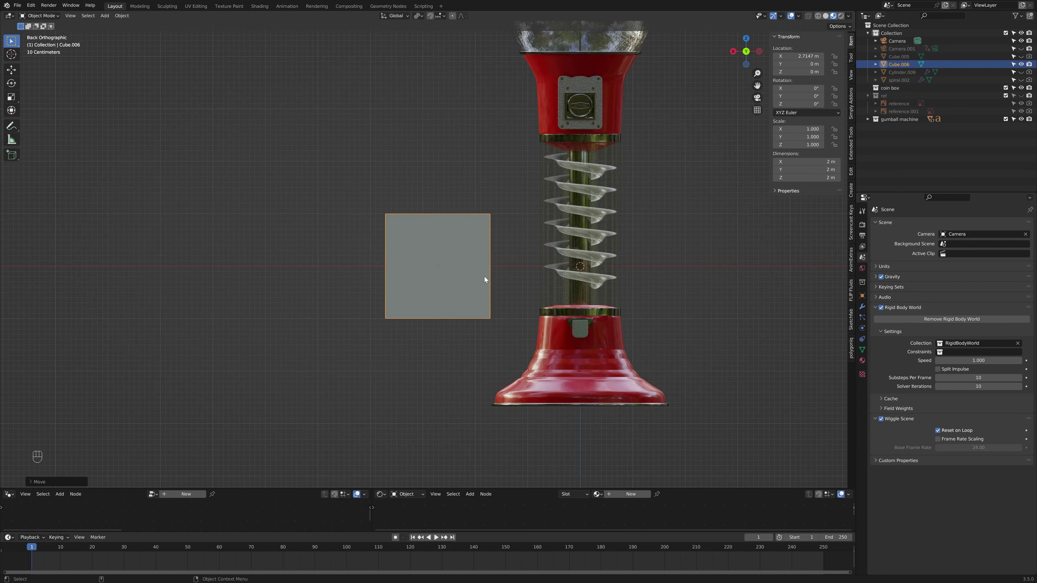
{"action": "scroll", "coordinate": [496, 278], "scroll_direction": "down", "scroll_amount": 2}
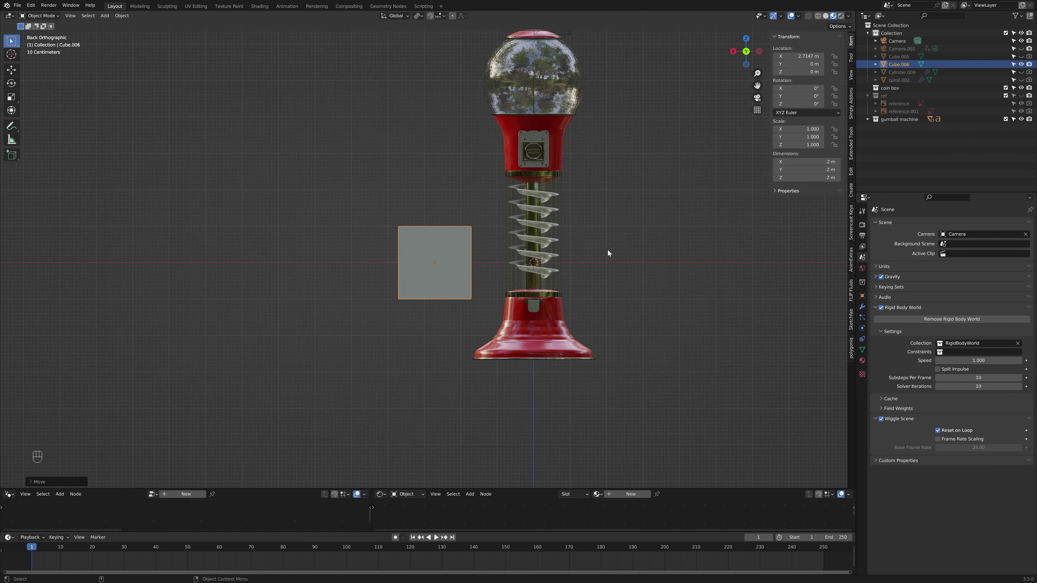
{"action": "left_click", "coordinate": [545, 191]}
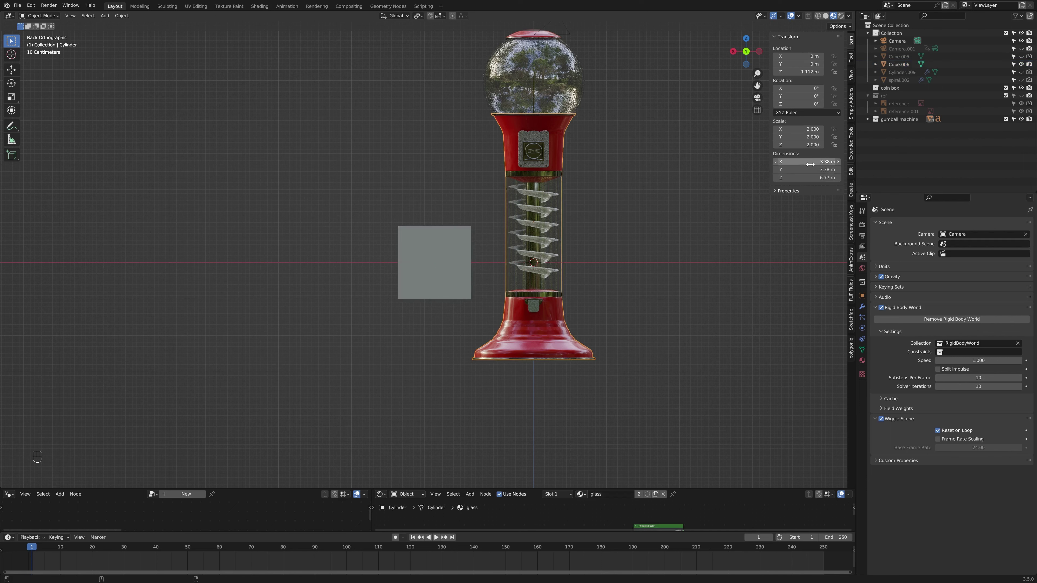
Step: Delete the reference cube beside the gumball machine
{"action": "left_click", "coordinate": [452, 250]}
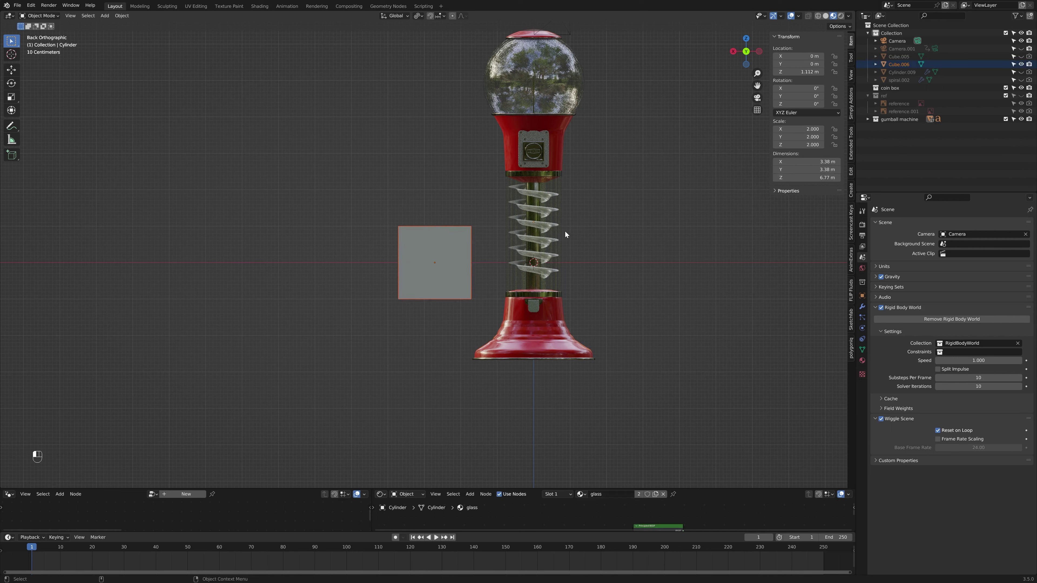
{"action": "key", "text": "Delete"}
{"action": "scroll", "coordinate": [448, 193], "scroll_direction": "up", "scroll_amount": 3}
{"action": "scroll", "coordinate": [447, 193], "scroll_direction": "down", "scroll_amount": 5}
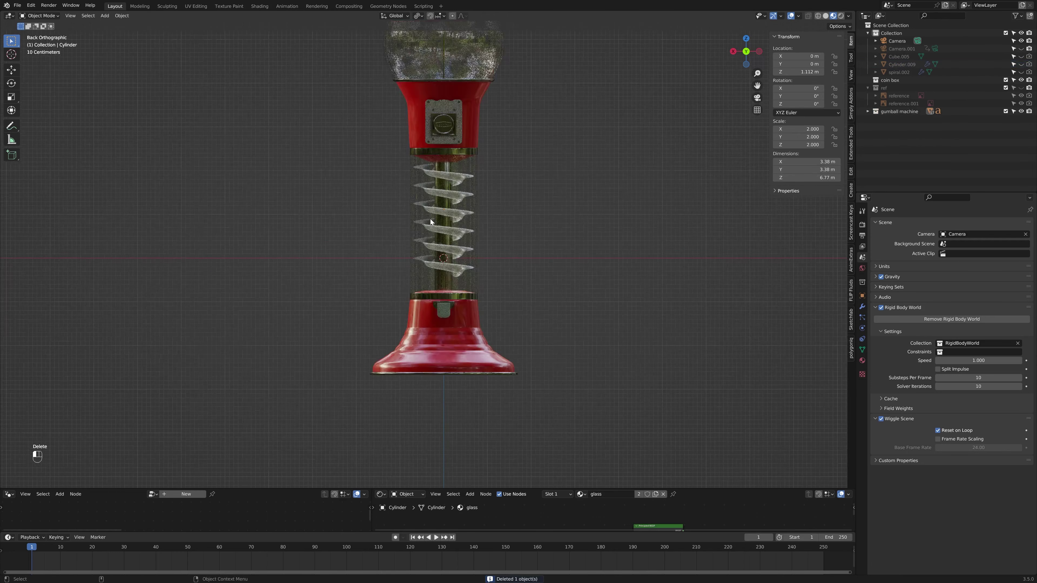
Step: Examine the spiral ramp and central column inside the gumball machine's glass tube from several angles
{"action": "middle_click_drag", "start_coordinate": [423, 214], "coordinate": [447, 232]}
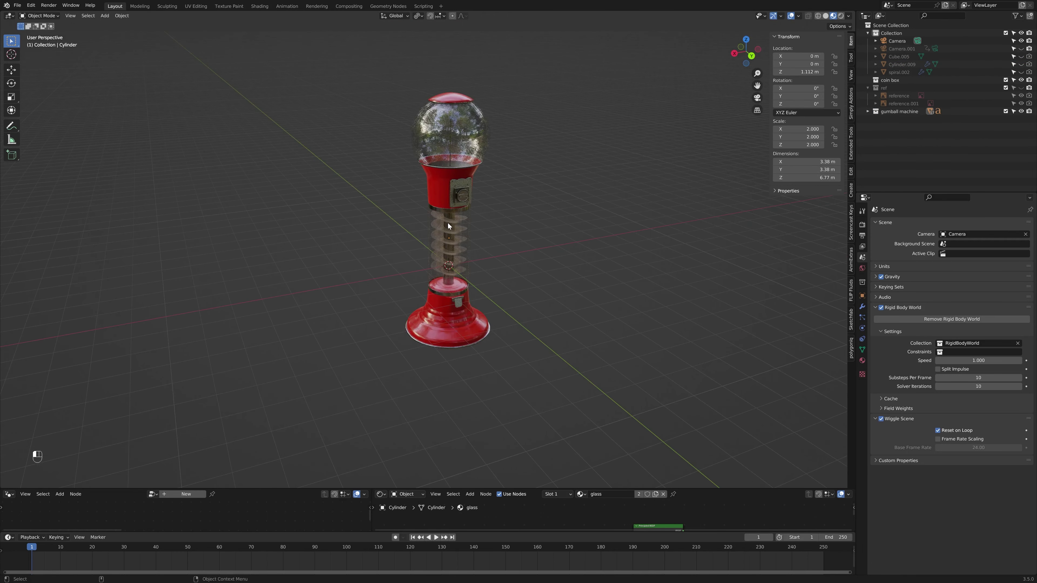
{"action": "middle_click_drag", "start_coordinate": [575, 232], "coordinate": [556, 223]}
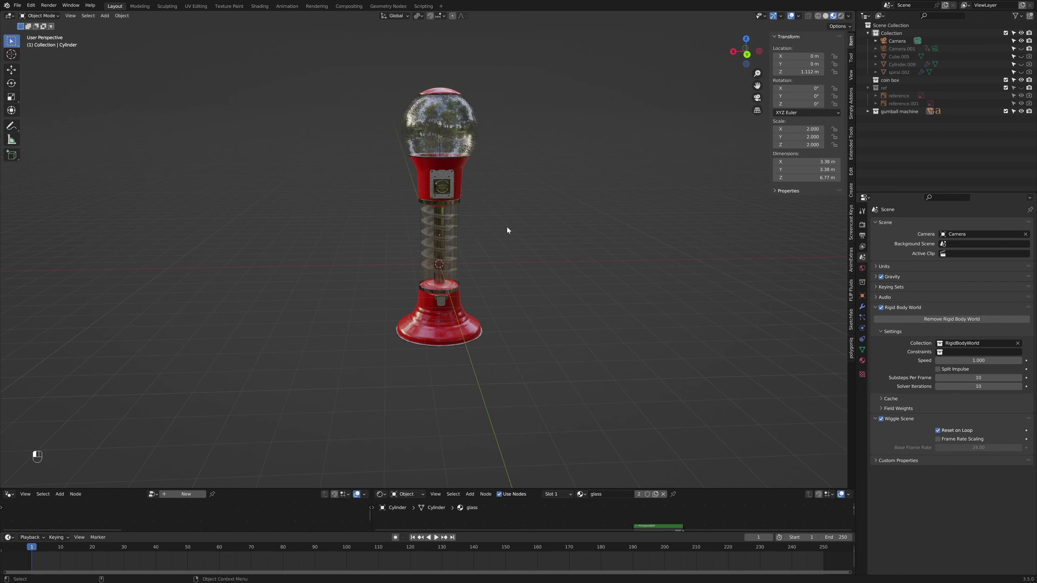
{"action": "scroll", "coordinate": [465, 215], "scroll_direction": "up", "scroll_amount": 10}
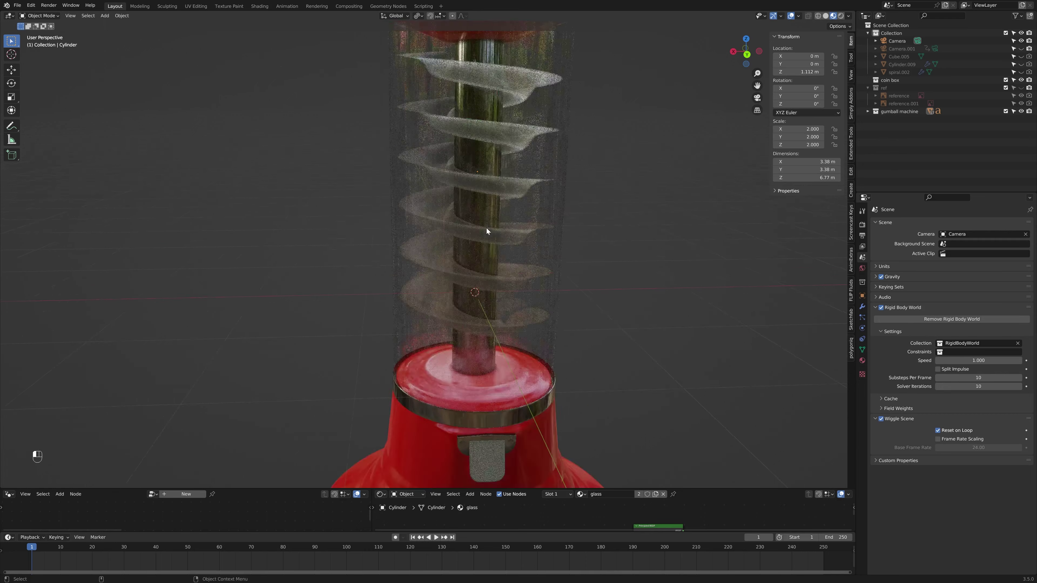
{"action": "middle_click_drag", "start_coordinate": [436, 243], "coordinate": [446, 263]}
{"action": "scroll", "coordinate": [435, 281], "scroll_direction": "down", "scroll_amount": 8}
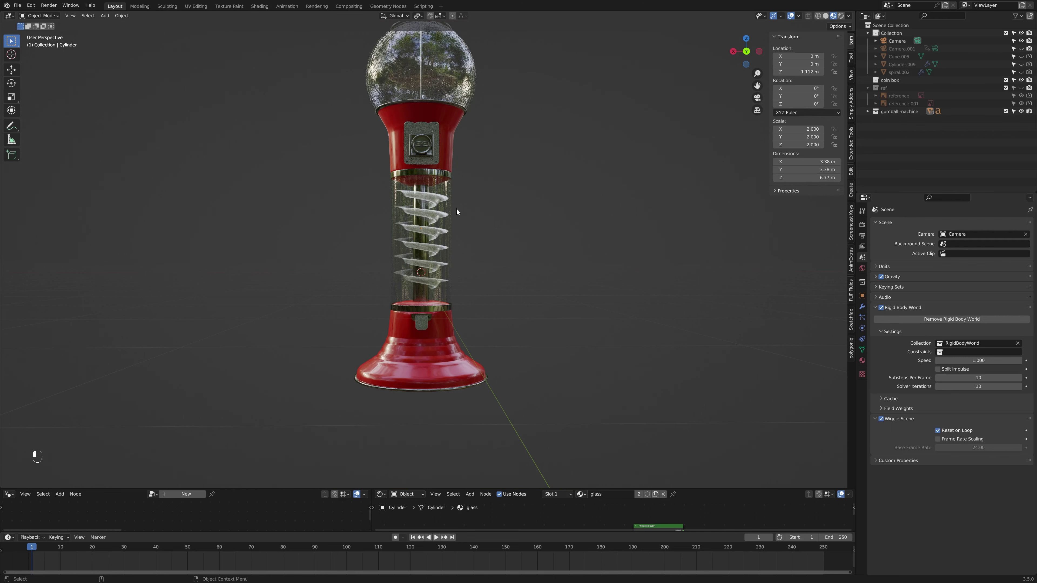
{"action": "scroll", "coordinate": [466, 220], "scroll_direction": "up", "scroll_amount": 6}
{"action": "middle_click_drag", "start_coordinate": [462, 251], "coordinate": [505, 283]}
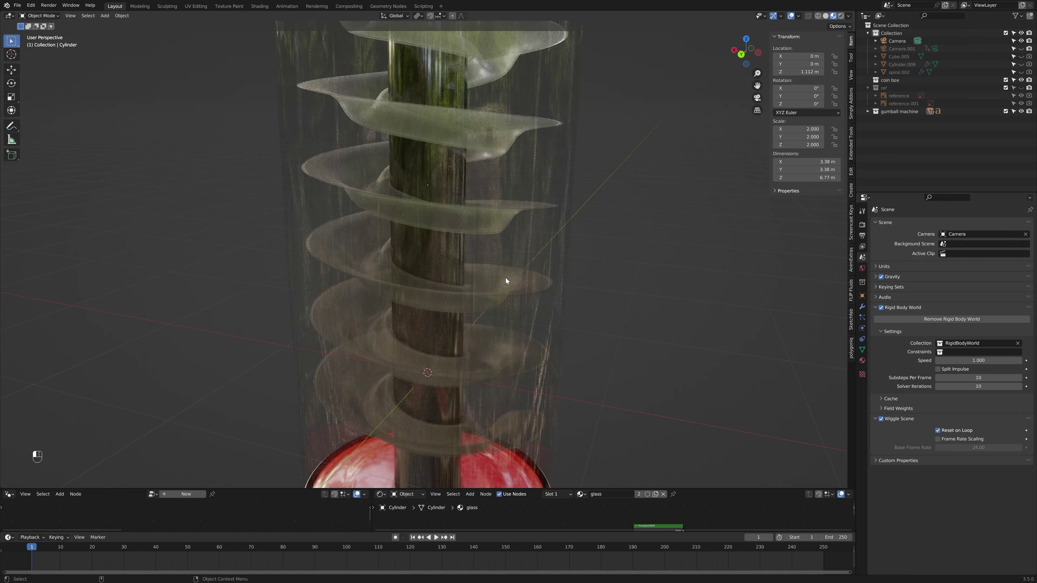
{"action": "scroll", "coordinate": [457, 238], "scroll_direction": "down", "scroll_amount": 6}
{"action": "middle_click_drag", "start_coordinate": [457, 241], "coordinate": [474, 254]}
Step: Add a 2 m UV sphere at the world origin and shade it smooth
{"action": "key", "text": "shift+a"}
{"action": "mouse_move", "coordinate": [480, 252]}
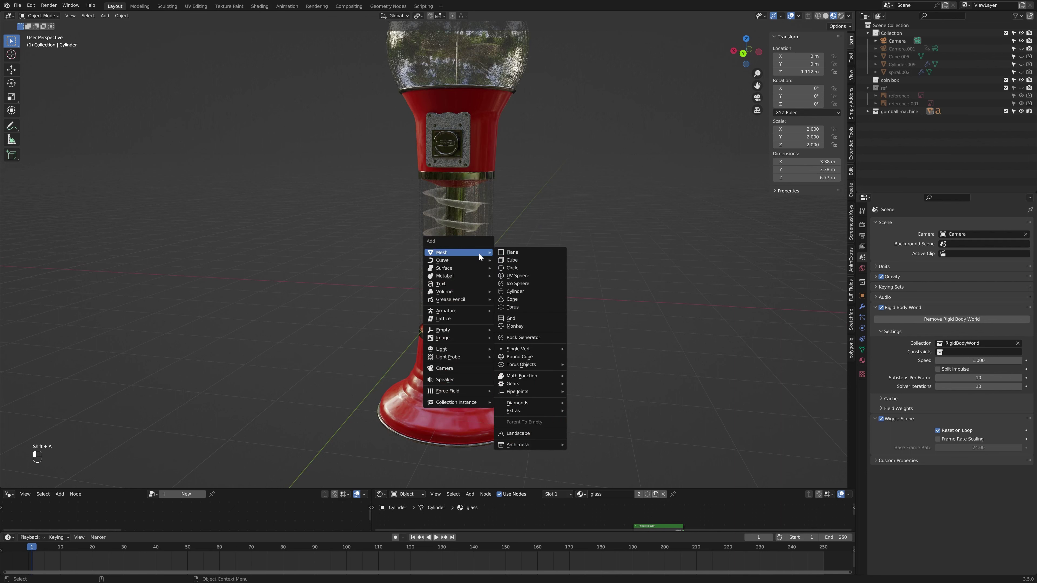
{"action": "left_click", "coordinate": [515, 275]}
{"action": "middle_click_drag", "start_coordinate": [512, 278], "coordinate": [561, 232]}
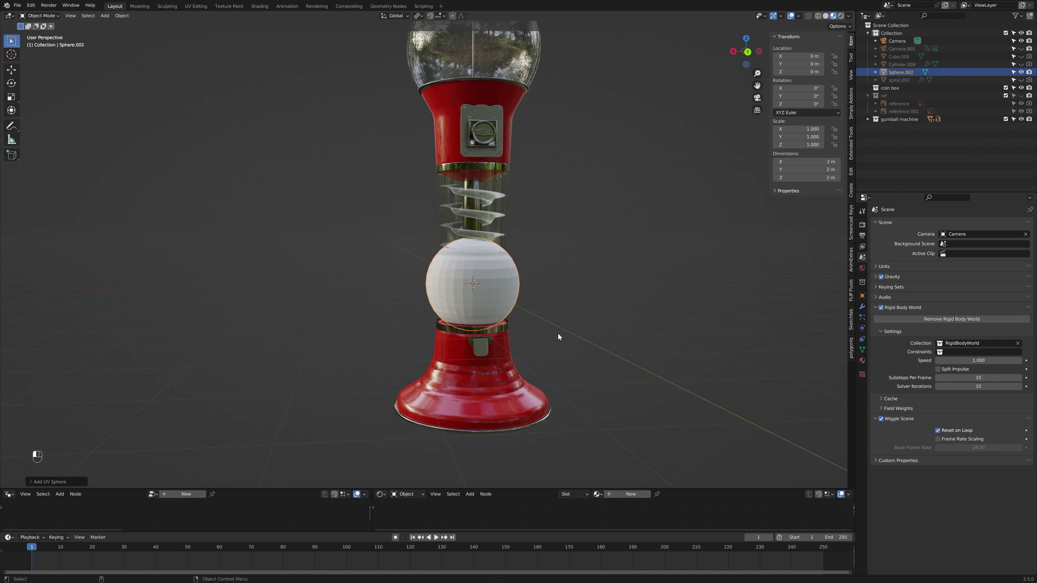
{"action": "right_click", "coordinate": [433, 283]}
{"action": "left_click", "coordinate": [433, 283]}
Step: Scale the sphere by 0.1 to gumball size
{"action": "type", "text": "s"}
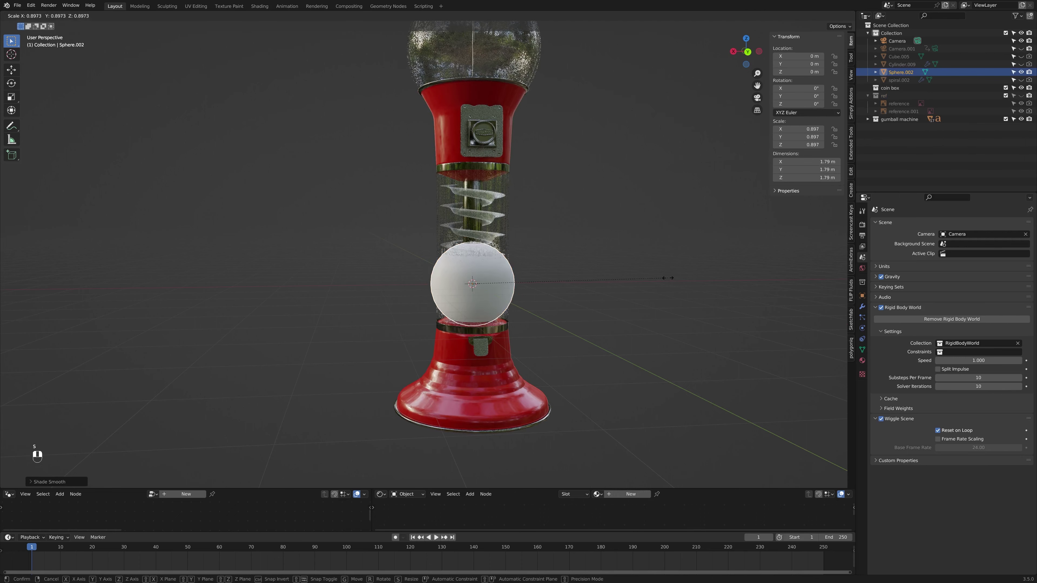
{"action": "type", "text": ".1"}
{"action": "left_click", "coordinate": [514, 285]}
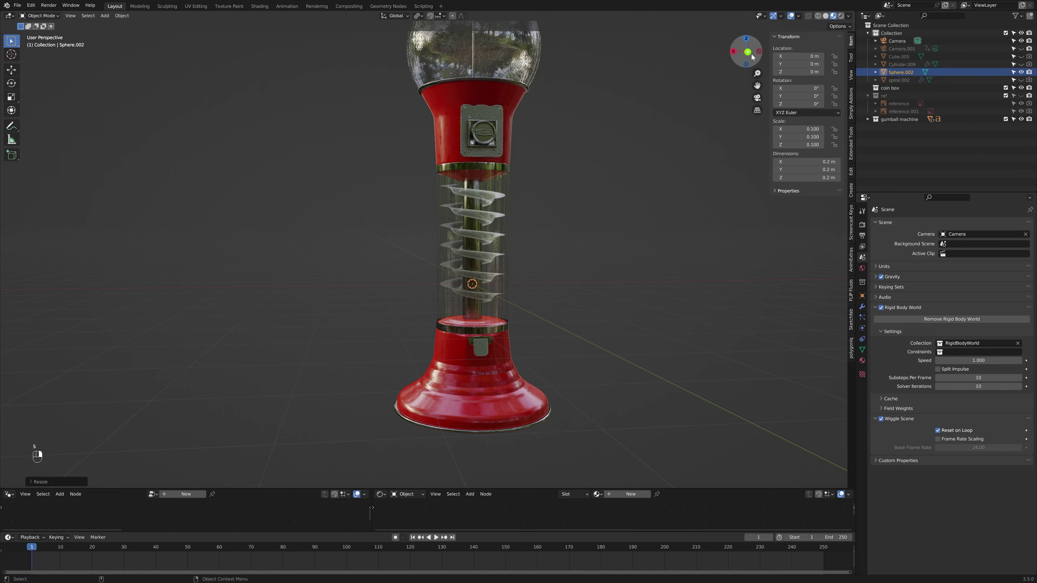
Step: In the back orthographic view, move the sphere along the X axis to about 0.41 m, off the central column
{"action": "left_click", "coordinate": [748, 52]}
{"action": "scroll", "coordinate": [573, 245], "scroll_direction": "up", "scroll_amount": 2}
{"action": "scroll", "coordinate": [431, 280], "scroll_direction": "up", "scroll_amount": 5}
{"action": "key", "text": "g"}
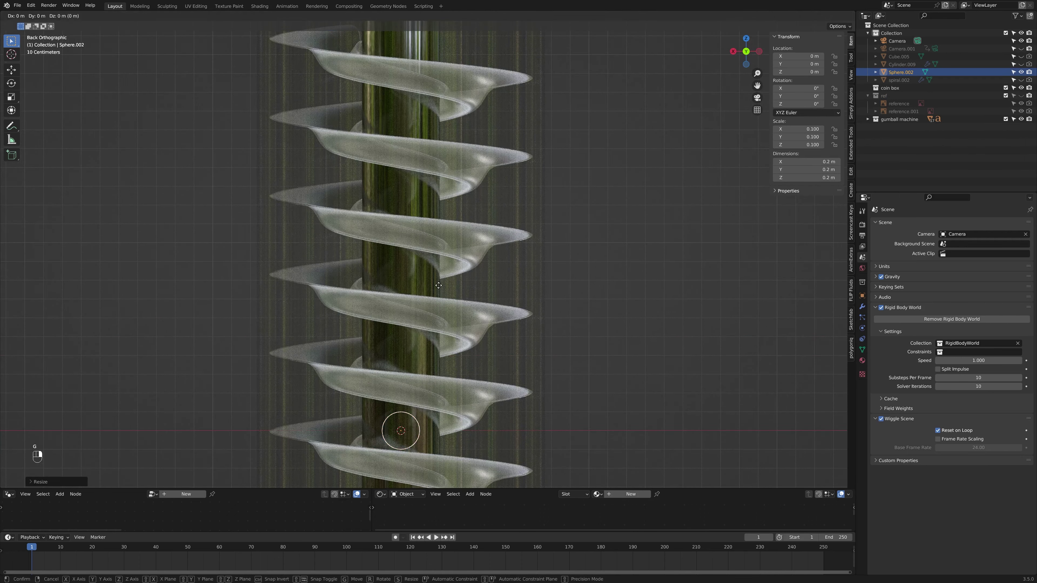
{"action": "key", "text": "x"}
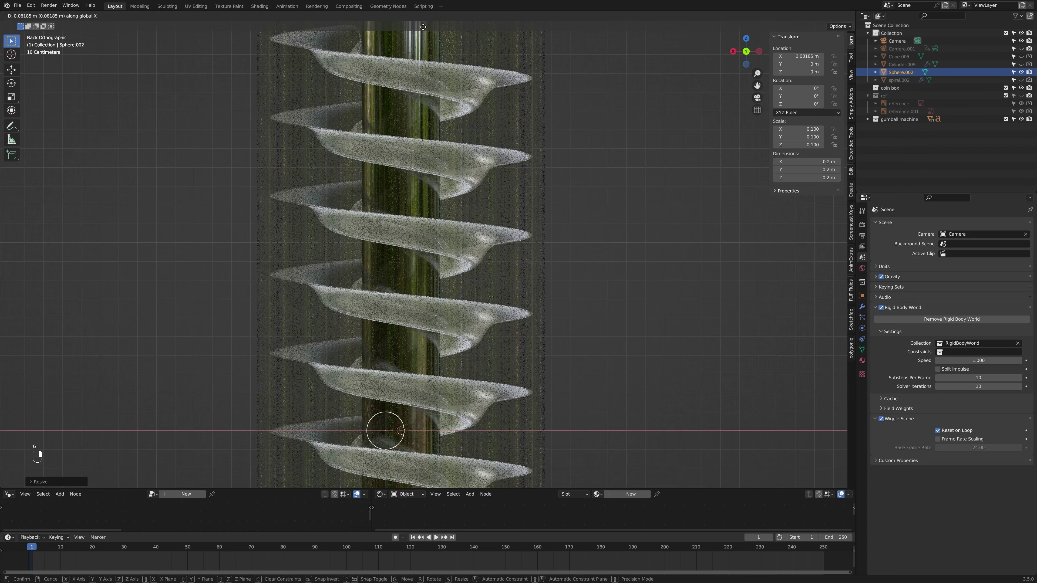
{"action": "left_click", "coordinate": [362, 156]}
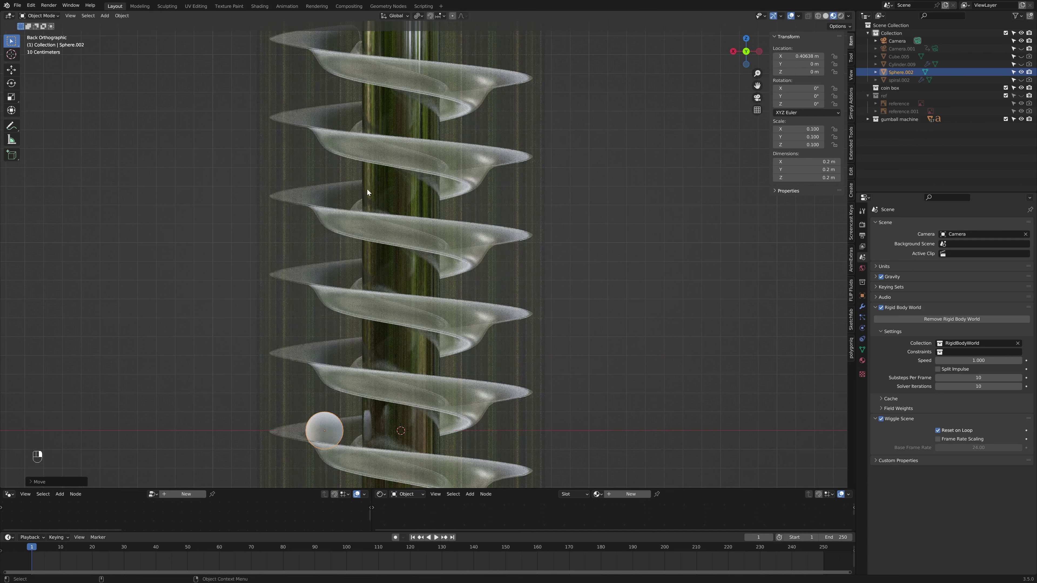
Step: Raise the sphere along the Z axis to about 3.12 m, onto the spiral's top turn
{"action": "key", "text": "g"}
{"action": "key", "text": "z"}
{"action": "left_click", "coordinate": [388, 335]}
{"action": "middle_click_drag", "start_coordinate": [383, 316], "coordinate": [448, 466], "text": "shift"}
{"action": "scroll", "coordinate": [446, 273], "scroll_direction": "up", "scroll_amount": 4}
{"action": "middle_click_drag", "start_coordinate": [446, 272], "coordinate": [448, 322], "text": "shift"}
{"action": "key", "text": "g"}
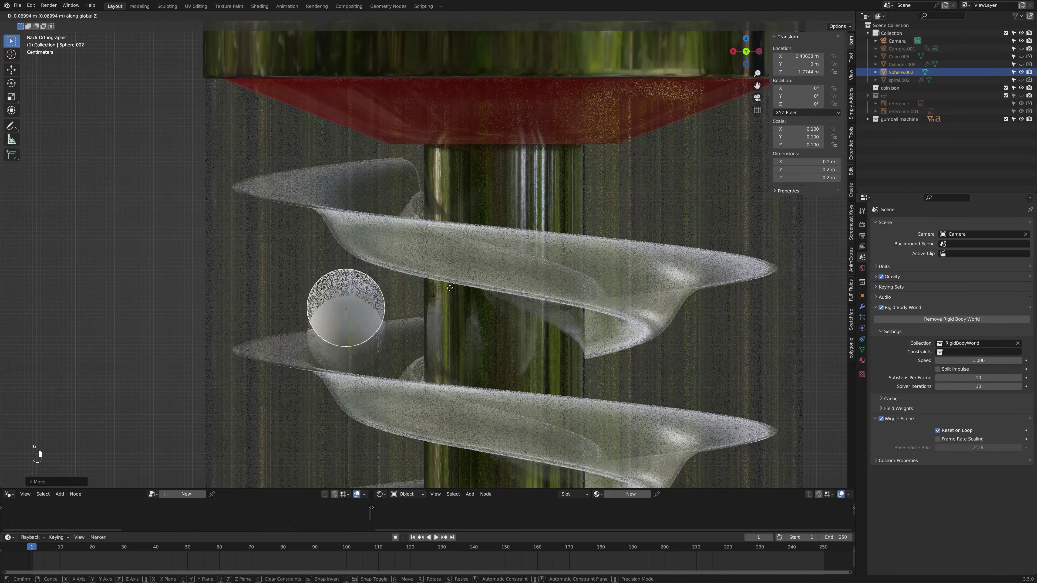
{"action": "left_click", "coordinate": [473, 161]}
Step: Shift the sphere toward the column to about X 0.34 m and scale it down to about 0.15 m across
{"action": "key", "text": "g"}
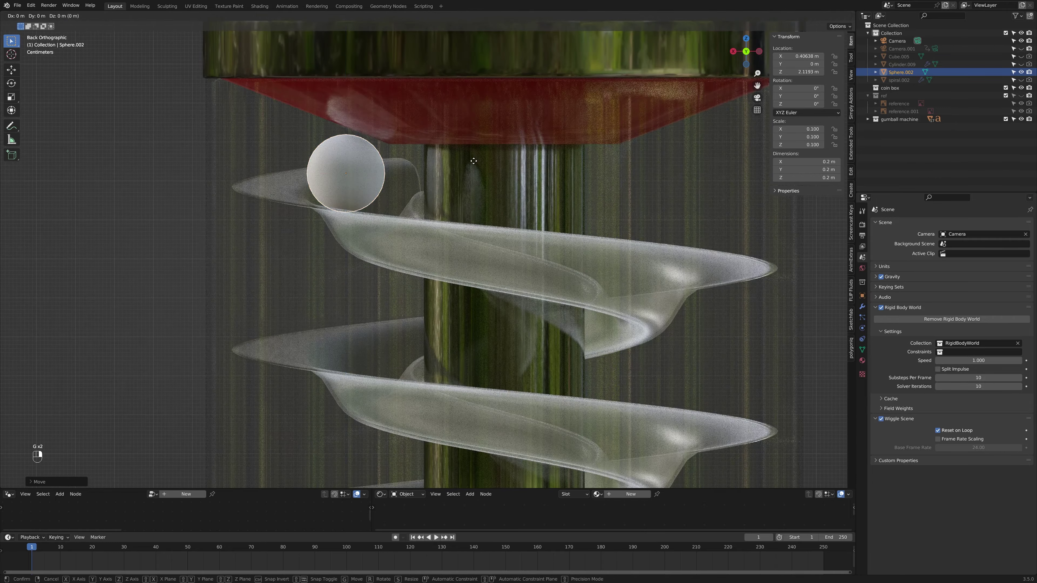
{"action": "key", "text": "s"}
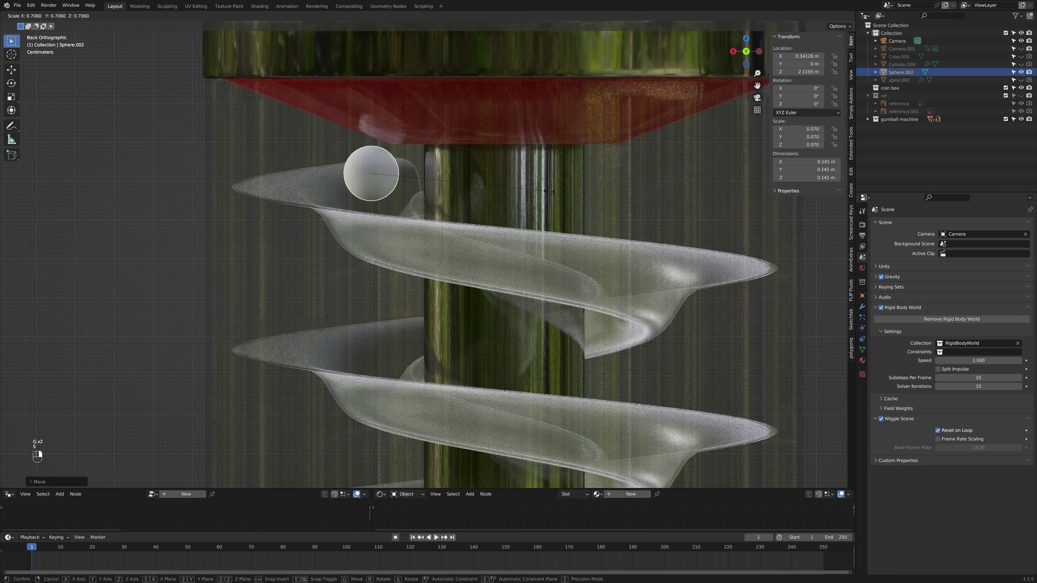
{"action": "left_click", "coordinate": [563, 207]}
{"action": "middle_click_drag", "start_coordinate": [453, 229], "coordinate": [550, 230]}
{"action": "scroll", "coordinate": [513, 243], "scroll_direction": "up", "scroll_amount": 4}
{"action": "scroll", "coordinate": [506, 256], "scroll_direction": "down", "scroll_amount": 4}
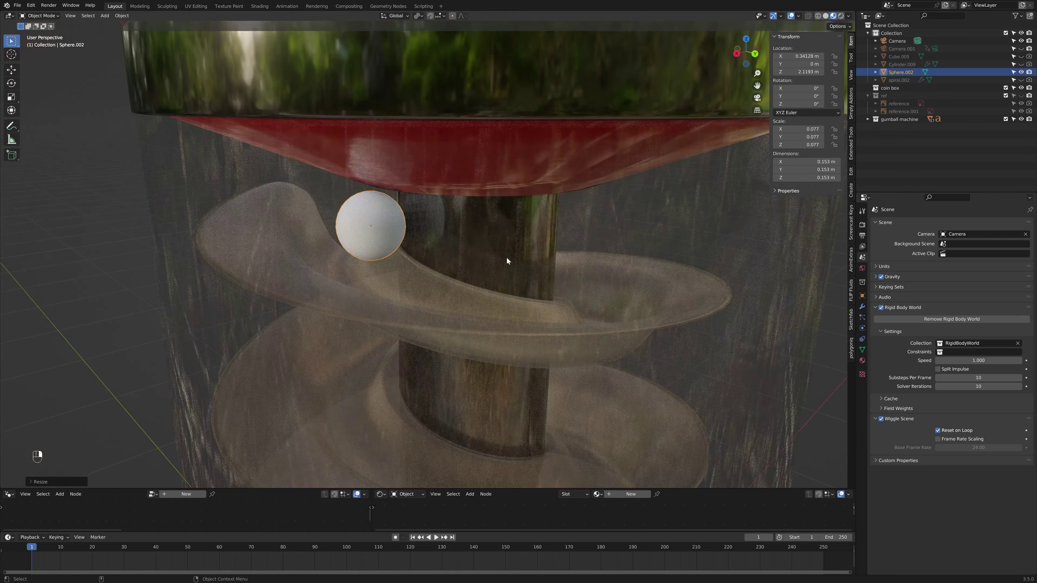
Step: Hide the gumball machine's outer body to expose the spiral and column
{"action": "left_click", "coordinate": [500, 256]}
{"action": "scroll", "coordinate": [705, 332], "scroll_direction": "down", "scroll_amount": 3}
{"action": "key", "text": "h"}
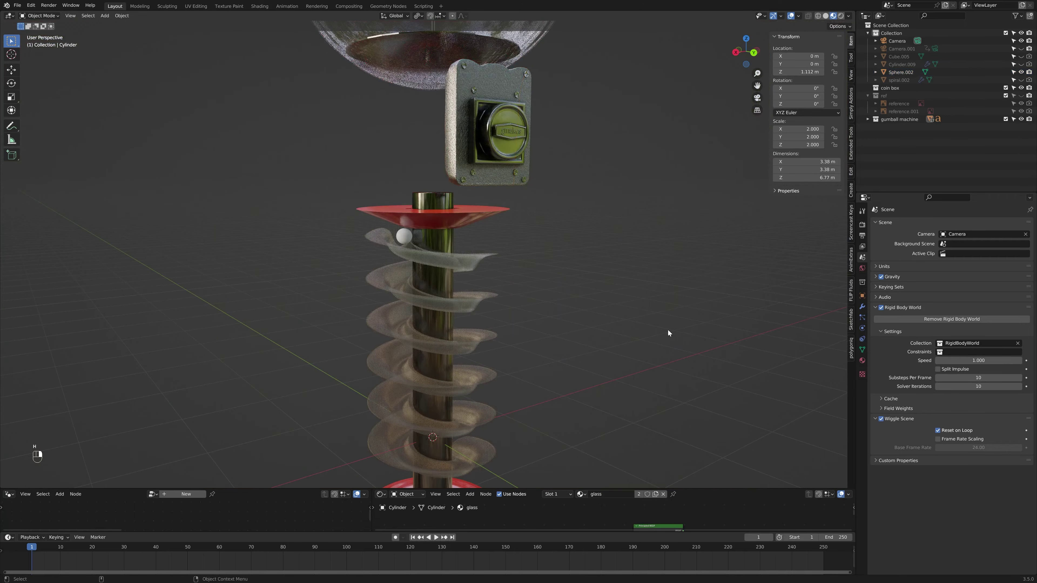
{"action": "key", "text": "ctrl+z"}
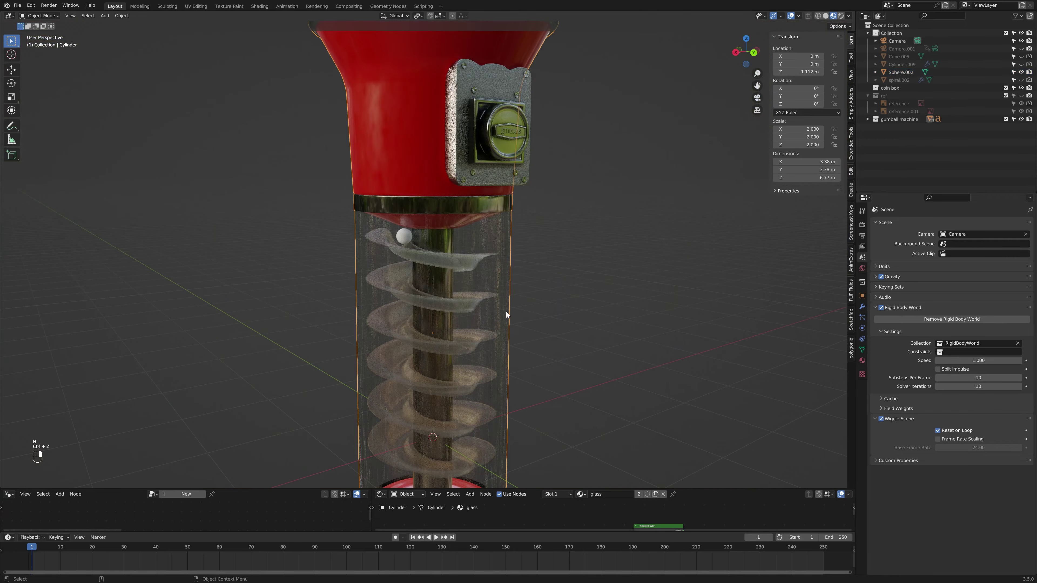
{"action": "mouse_move", "coordinate": [506, 314]}
{"action": "middle_mouse_down"}
{"action": "mouse_move", "coordinate": [486, 254]}
{"action": "mouse_move", "coordinate": [508, 293]}
{"action": "mouse_move", "coordinate": [484, 266]}
{"action": "mouse_move", "coordinate": [567, 160]}
{"action": "middle_mouse_up"}
{"action": "key", "text": "h"}
{"action": "scroll", "coordinate": [522, 265], "scroll_direction": "up", "scroll_amount": 4}
{"action": "scroll", "coordinate": [490, 268], "scroll_direction": "up", "scroll_amount": 4}
Step: Switch the viewport to solid shading and set the object colour to Random
{"action": "left_click", "coordinate": [826, 16]}
{"action": "middle_click_drag", "start_coordinate": [568, 289], "coordinate": [522, 260]}
{"action": "scroll", "coordinate": [533, 272], "scroll_direction": "down", "scroll_amount": 8}
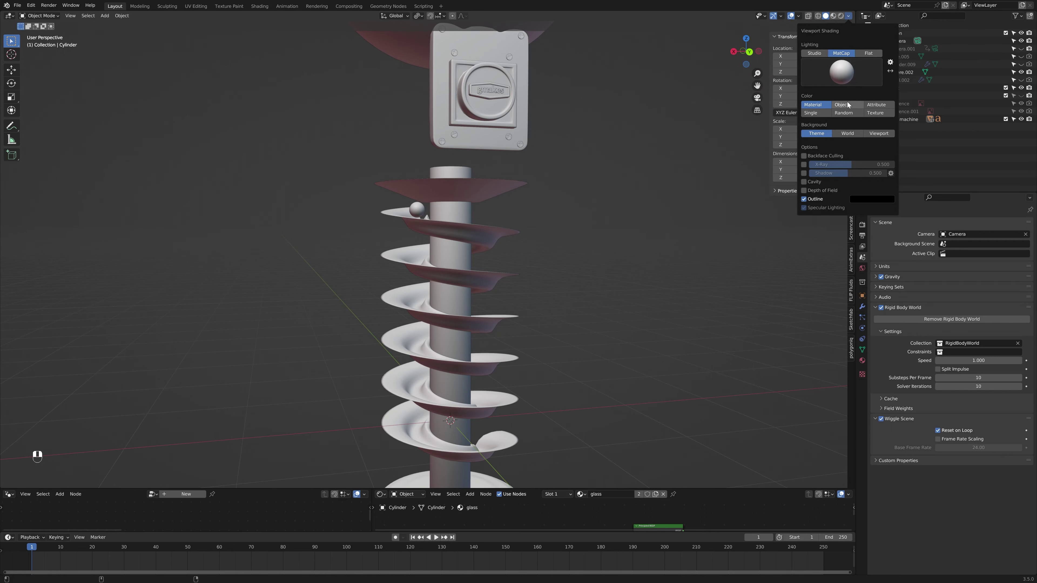
{"action": "left_click", "coordinate": [844, 113]}
{"action": "middle_click_drag", "start_coordinate": [482, 299], "coordinate": [483, 305]}
{"action": "scroll", "coordinate": [533, 312], "scroll_direction": "down", "scroll_amount": 2}
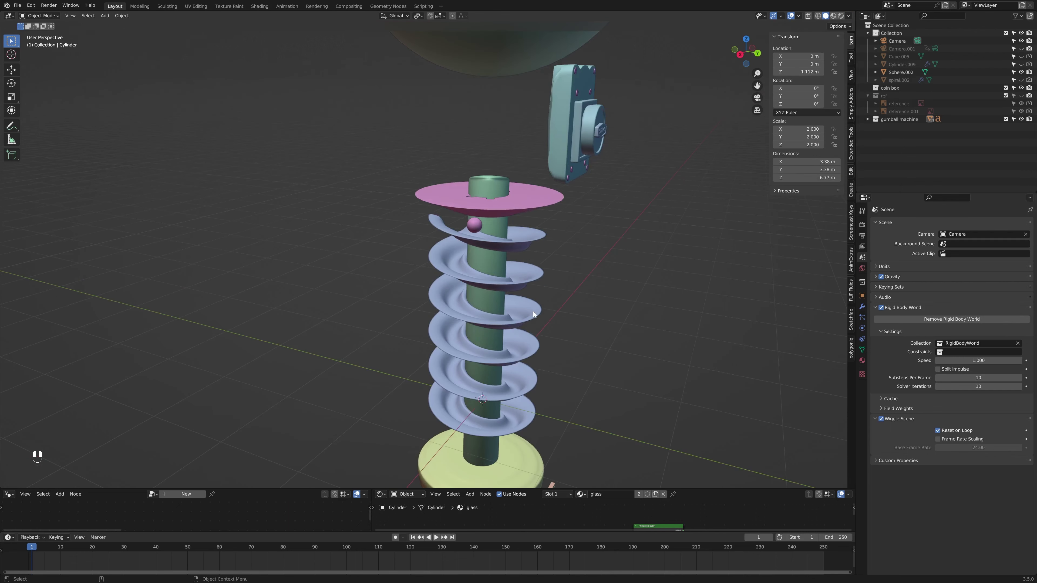
Step: Box-select the coin mechanism's parts below the globe
{"action": "scroll", "coordinate": [520, 305], "scroll_direction": "up", "scroll_amount": 5}
{"action": "scroll", "coordinate": [430, 299], "scroll_direction": "down", "scroll_amount": 6}
{"action": "scroll", "coordinate": [430, 298], "scroll_direction": "down", "scroll_amount": 6}
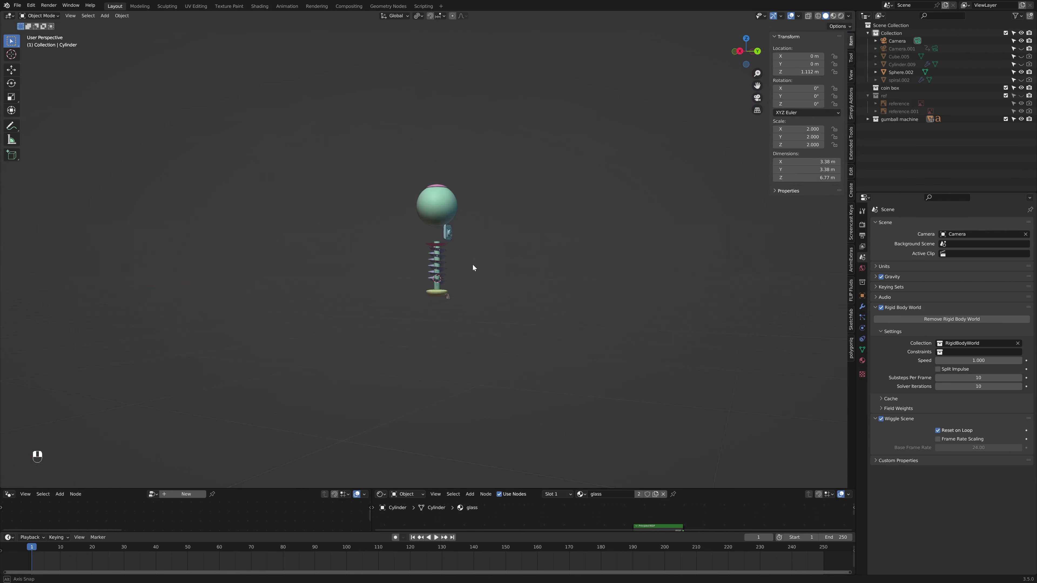
{"action": "middle_click_drag", "start_coordinate": [472, 269], "coordinate": [452, 271]}
{"action": "scroll", "coordinate": [466, 270], "scroll_direction": "up", "scroll_amount": 5}
{"action": "scroll", "coordinate": [473, 283], "scroll_direction": "up", "scroll_amount": 5}
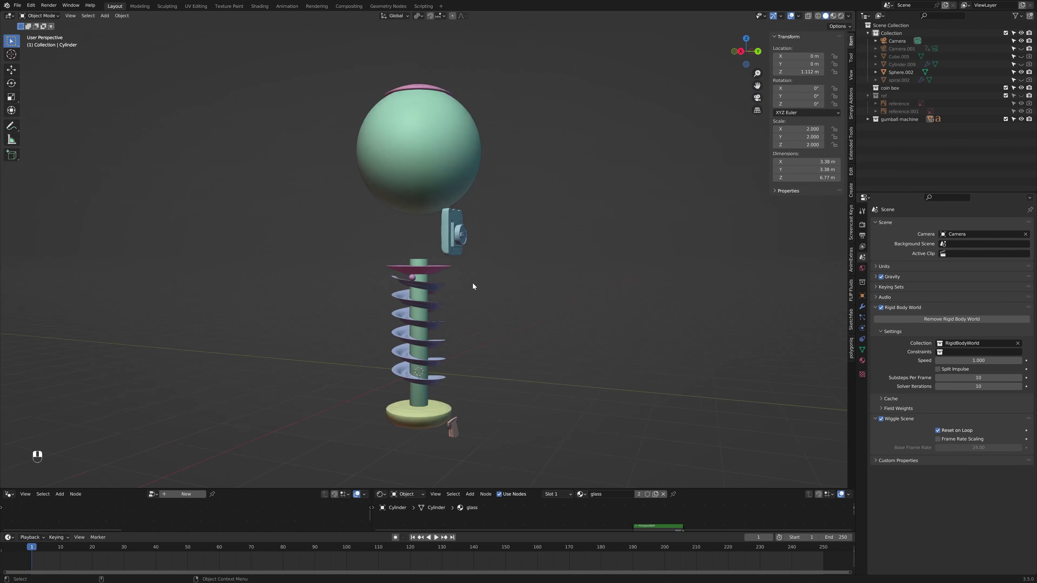
{"action": "left_click_drag", "start_coordinate": [445, 208], "coordinate": [624, 249]}
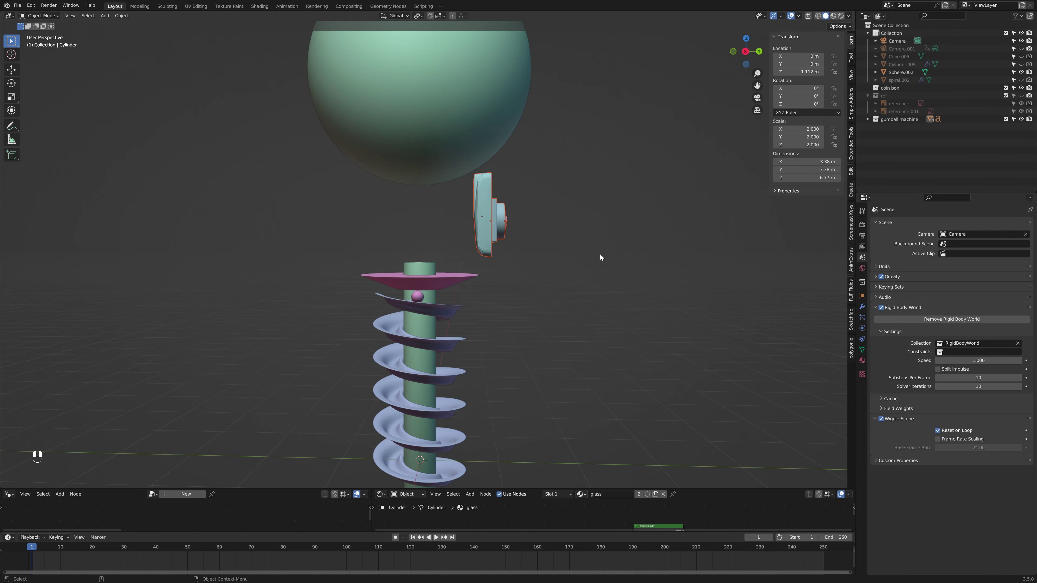
{"action": "key", "text": "h"}
{"action": "key", "text": "ctrl+z"}
{"action": "left_click", "coordinate": [1021, 88]}
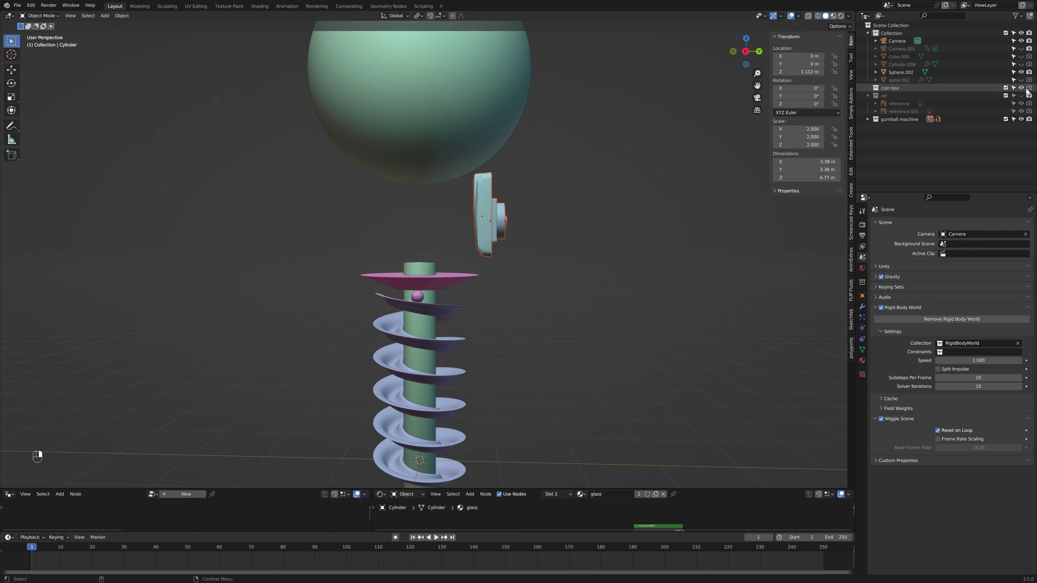
Step: Move the selected coin mechanism parts to the coin box collection
{"action": "middle_click_drag", "start_coordinate": [619, 277], "coordinate": [592, 296]}
{"action": "scroll", "coordinate": [336, 273], "scroll_direction": "up", "scroll_amount": 5}
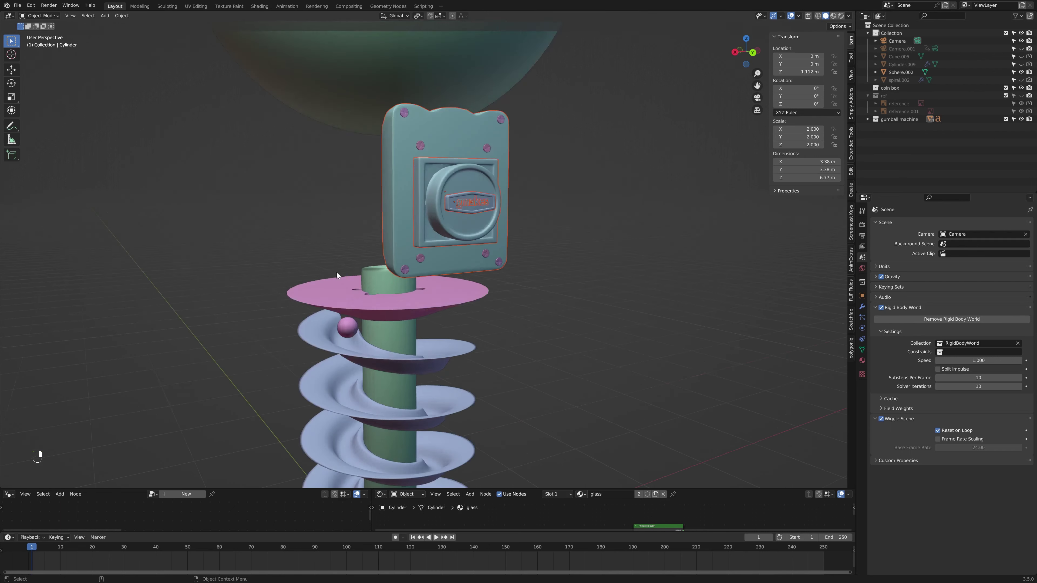
{"action": "middle_click_drag", "start_coordinate": [337, 272], "coordinate": [449, 271]}
{"action": "key", "text": "m"}
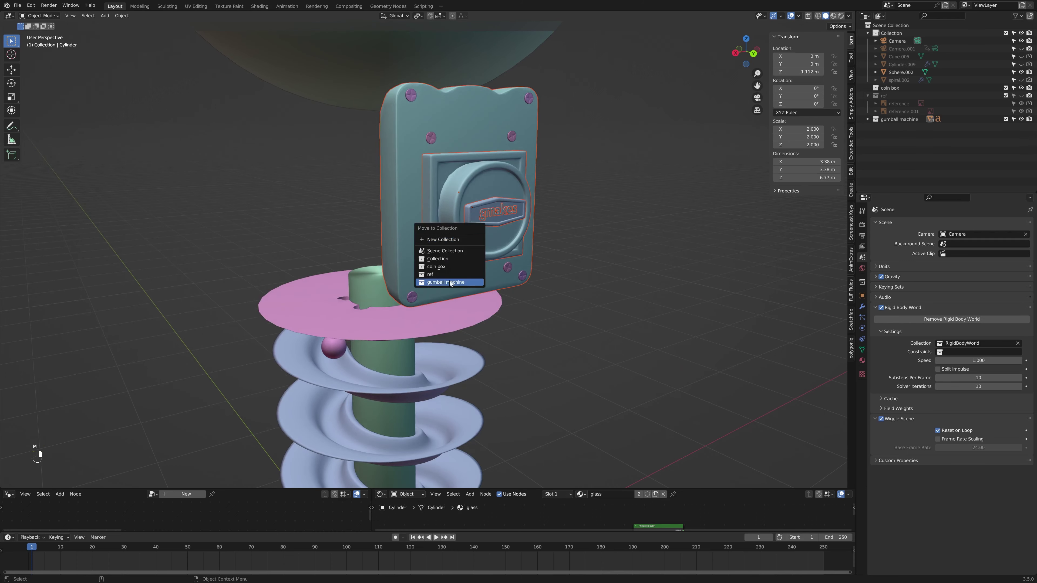
{"action": "left_click", "coordinate": [439, 267]}
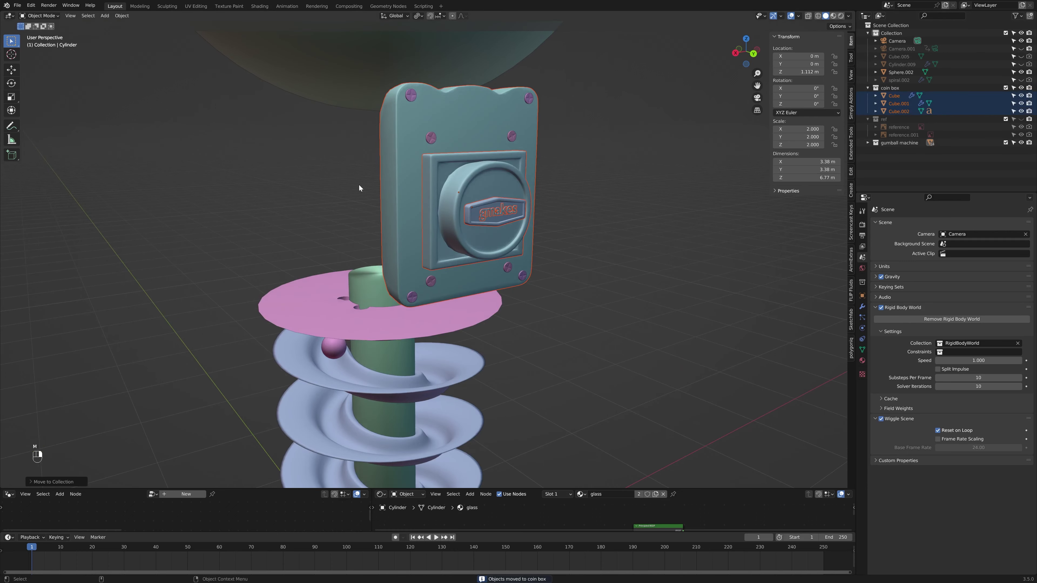
Step: Box-select the whole coin mechanism including its screws, move it to the coin box collection, and hide that collection
{"action": "middle_click_drag", "start_coordinate": [359, 185], "coordinate": [429, 138]}
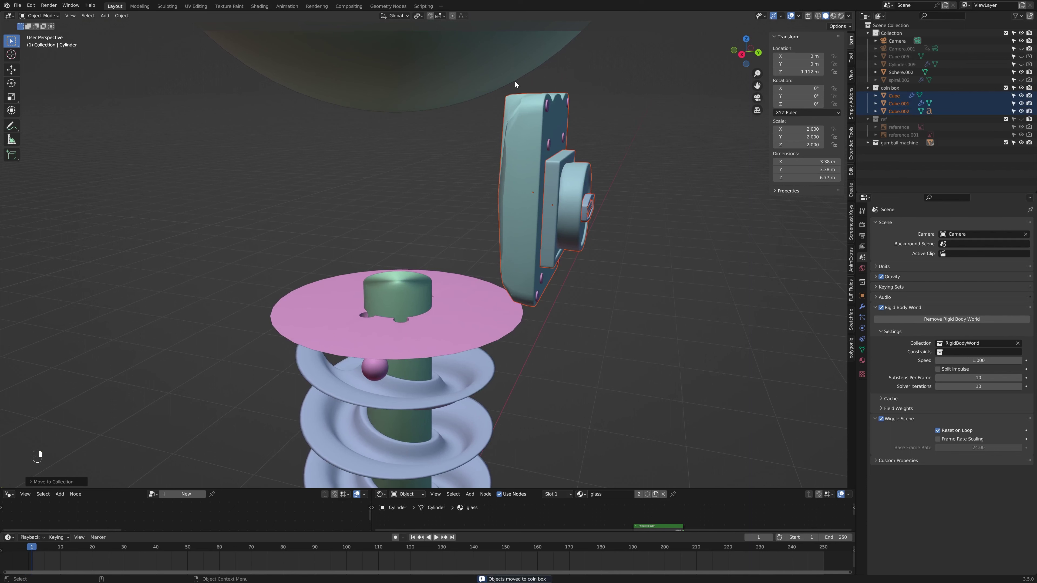
{"action": "left_click_drag", "start_coordinate": [494, 83], "coordinate": [644, 267]}
{"action": "middle_click_drag", "start_coordinate": [643, 267], "coordinate": [570, 215]}
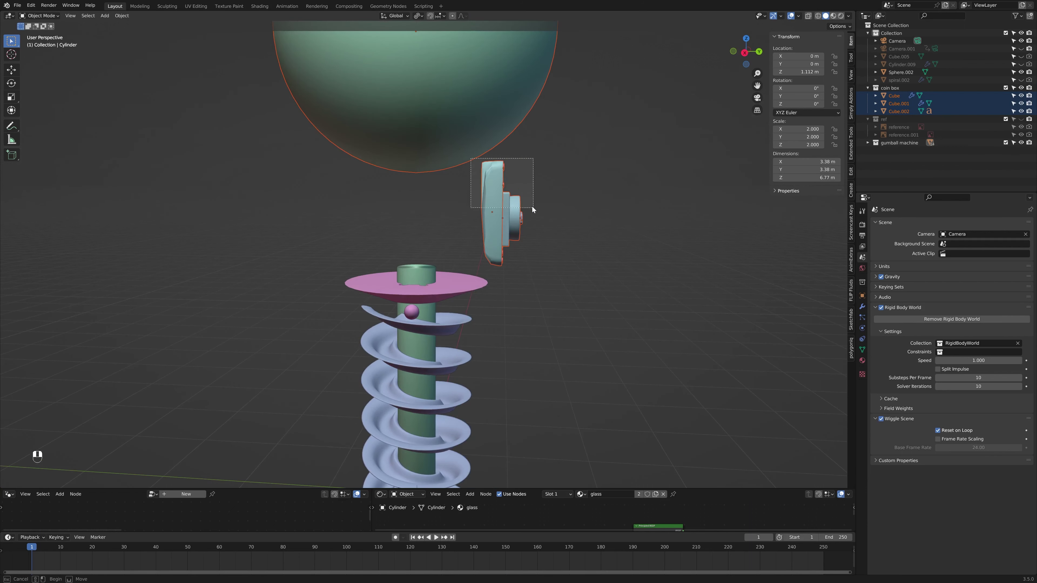
{"action": "left_click_drag", "start_coordinate": [497, 155], "coordinate": [589, 316]}
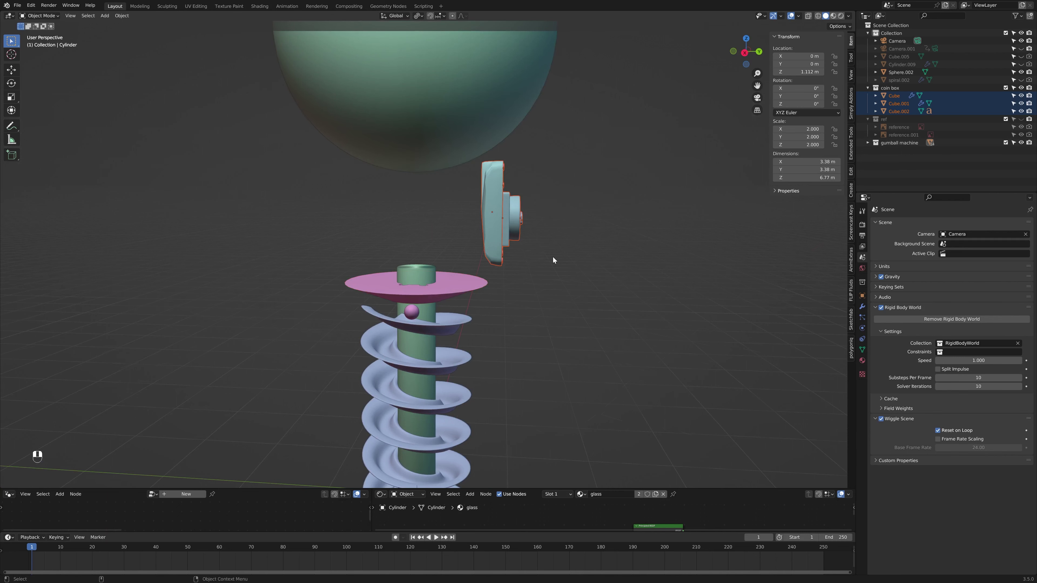
{"action": "middle_click_drag", "start_coordinate": [552, 257], "coordinate": [514, 263]}
{"action": "key", "text": "m"}
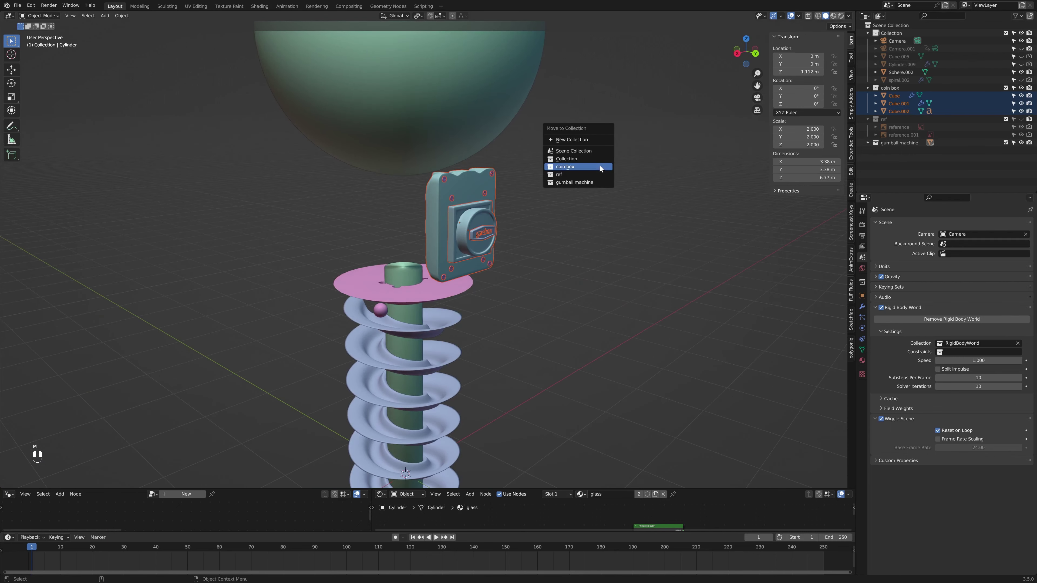
{"action": "left_click", "coordinate": [575, 170]}
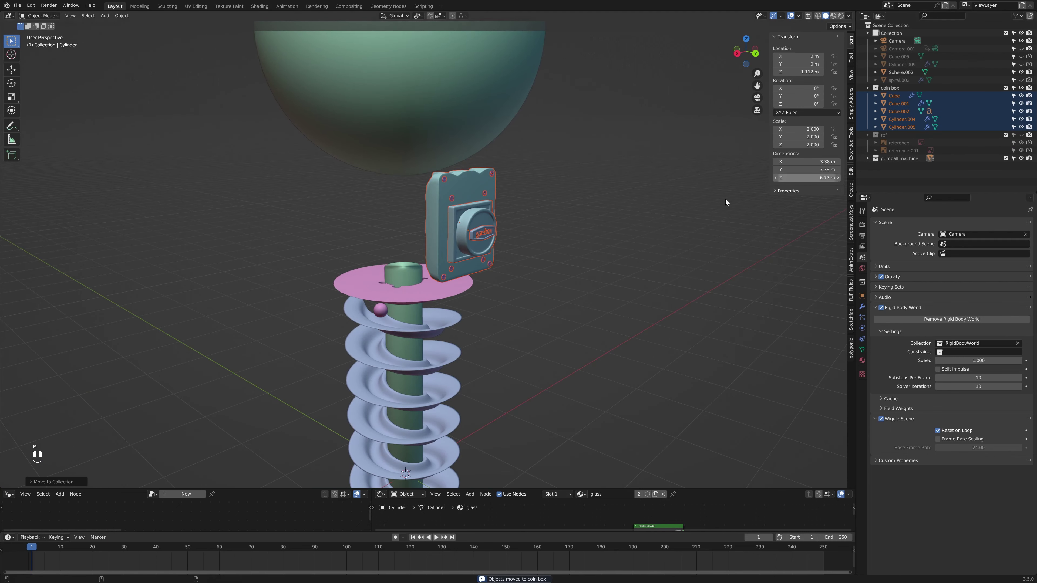
{"action": "left_click", "coordinate": [1022, 88]}
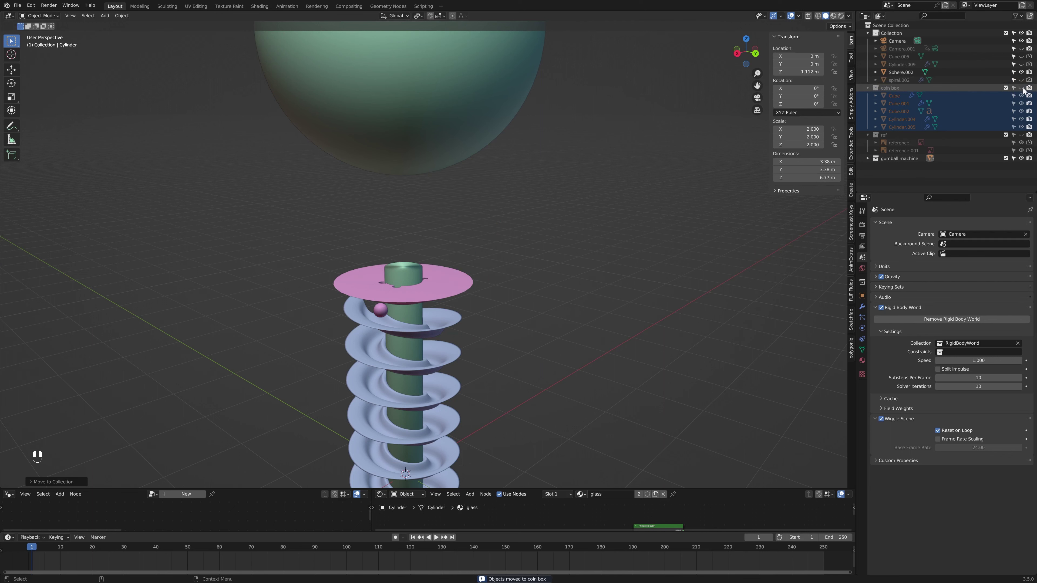
{"action": "left_click", "coordinate": [868, 88]}
Step: Select the test ball resting on the spiral and rename the object as gumball
{"action": "middle_click_drag", "start_coordinate": [651, 165], "coordinate": [723, 145]}
{"action": "scroll", "coordinate": [720, 148], "scroll_direction": "up", "scroll_amount": 4}
{"action": "middle_click_drag", "start_coordinate": [674, 224], "coordinate": [642, 145]}
{"action": "scroll", "coordinate": [642, 145], "scroll_direction": "up", "scroll_amount": 4}
{"action": "left_click_drag", "start_coordinate": [468, 223], "coordinate": [499, 212]}
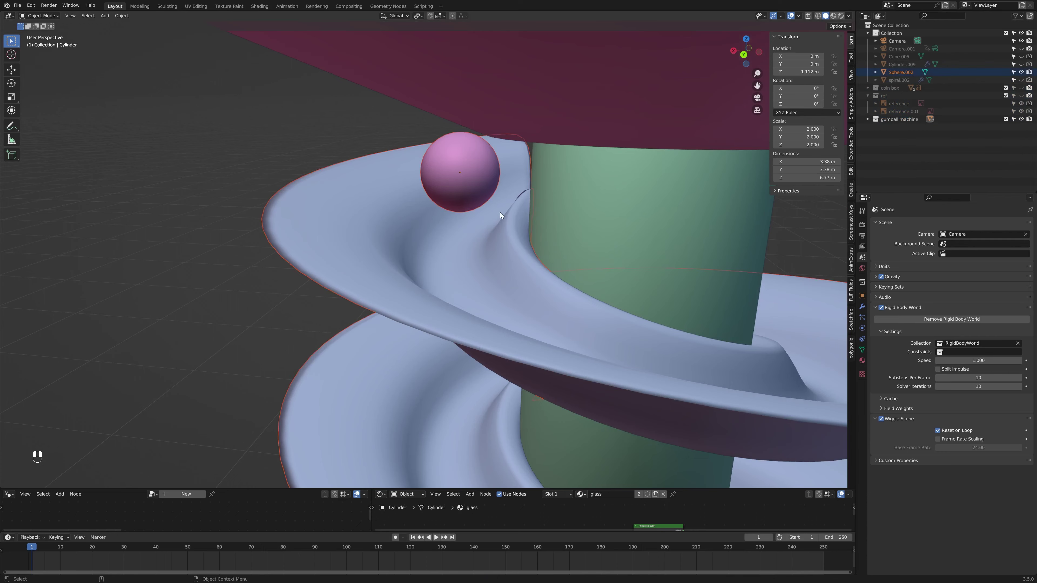
{"action": "middle_click_drag", "start_coordinate": [499, 212], "coordinate": [517, 157]}
{"action": "left_click", "coordinate": [525, 164]}
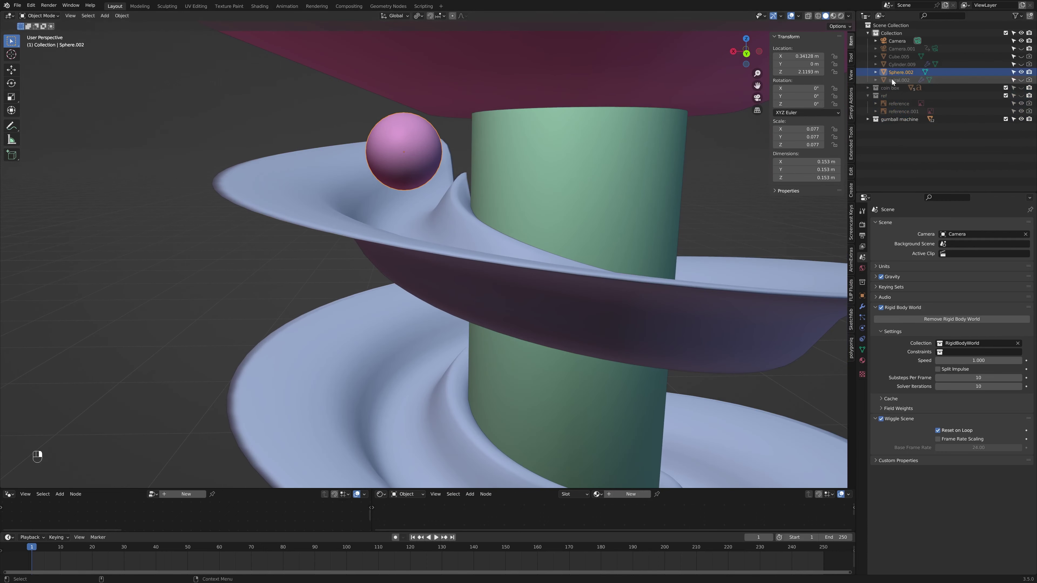
{"action": "double_click", "coordinate": [901, 73]}
{"action": "type", "text": "gumb"}
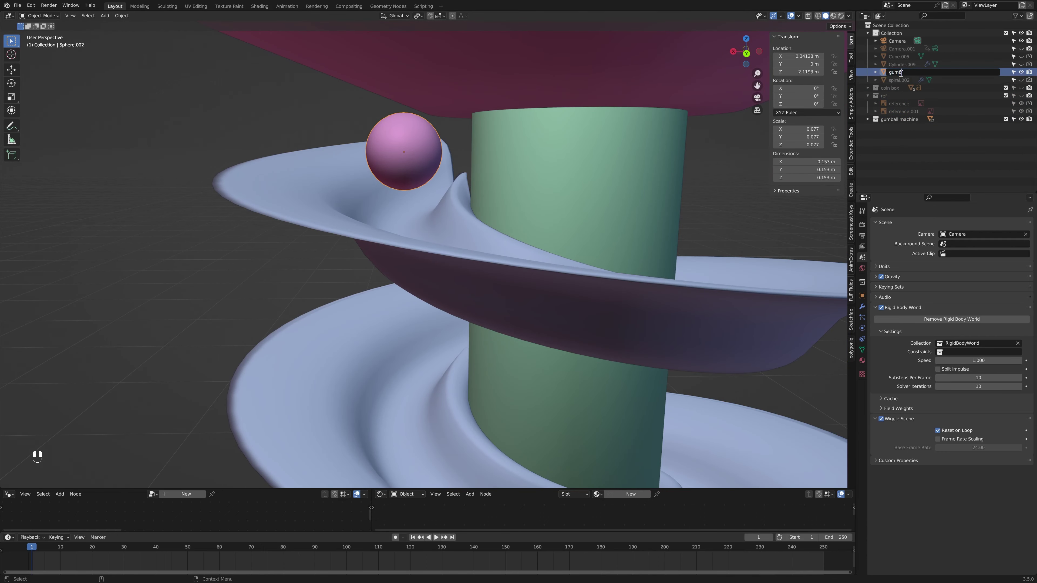
{"action": "type", "text": "all"}
{"action": "key", "text": "Return"}
Step: Test-play the animation with the gumball in view, enlarge the timeline area and return to frame 1
{"action": "scroll", "coordinate": [125, 185], "scroll_direction": "down", "scroll_amount": 6}
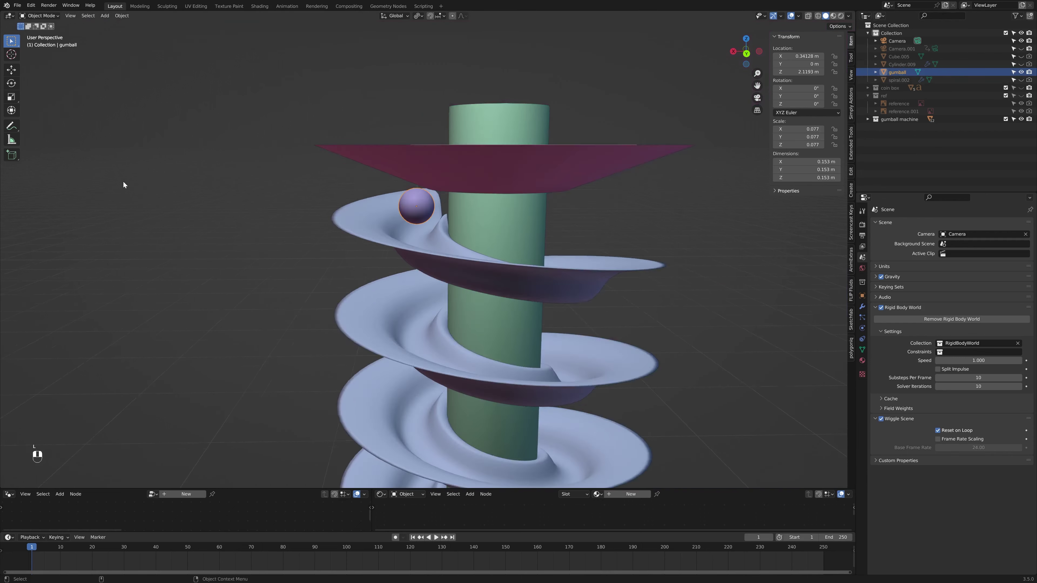
{"action": "middle_click_drag", "start_coordinate": [126, 185], "coordinate": [294, 197]}
{"action": "scroll", "coordinate": [399, 222], "scroll_direction": "up", "scroll_amount": 5}
{"action": "key", "text": "space"}
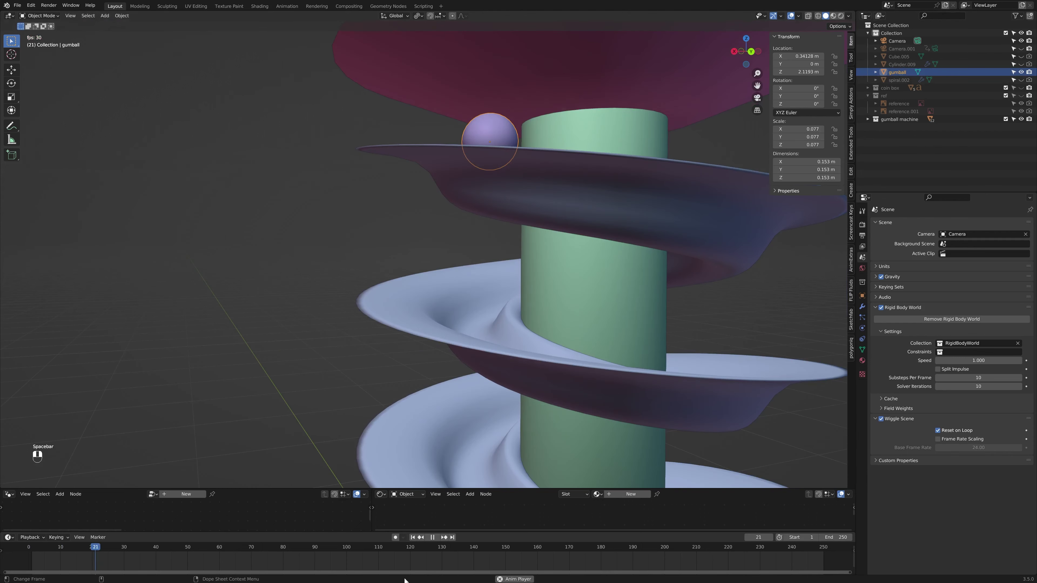
{"action": "key", "text": "space"}
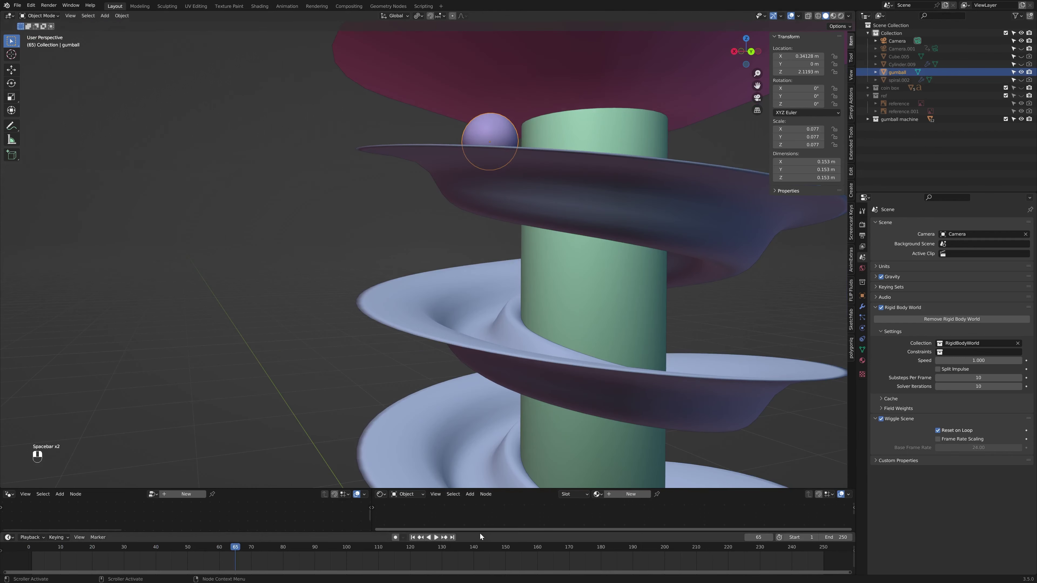
{"action": "left_click_drag", "start_coordinate": [479, 533], "coordinate": [479, 508]}
{"action": "key", "text": "shift+Left"}
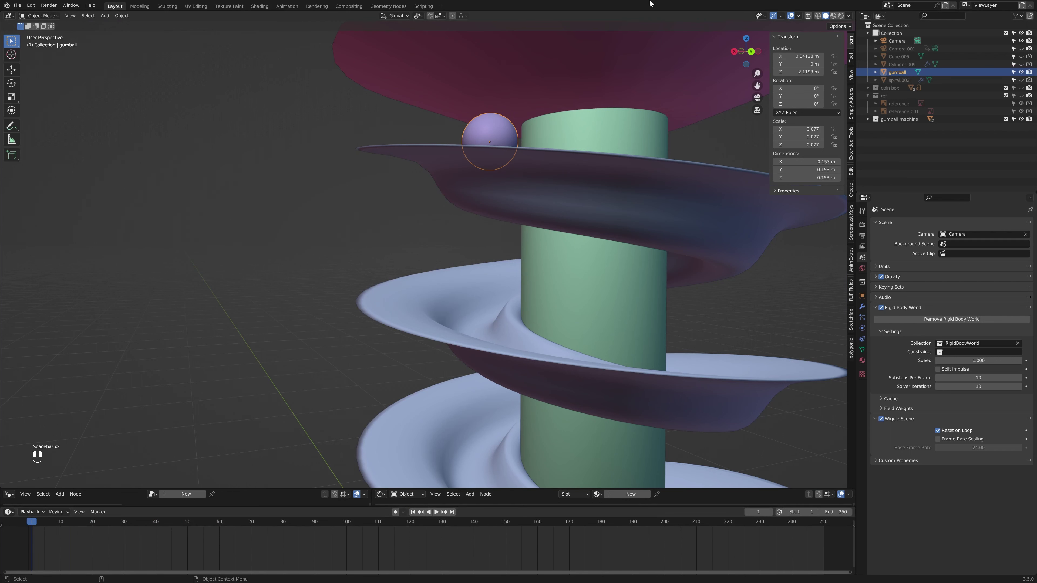
Step: Show the physics options for the selected gumball
{"action": "middle_click_drag", "start_coordinate": [580, 240], "coordinate": [526, 266]}
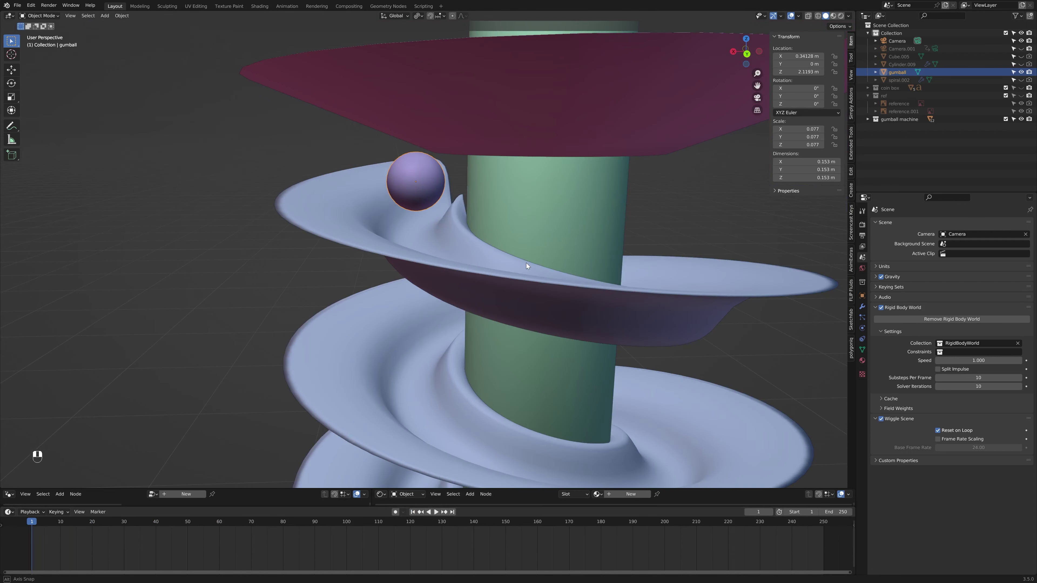
{"action": "left_click", "coordinate": [863, 318]}
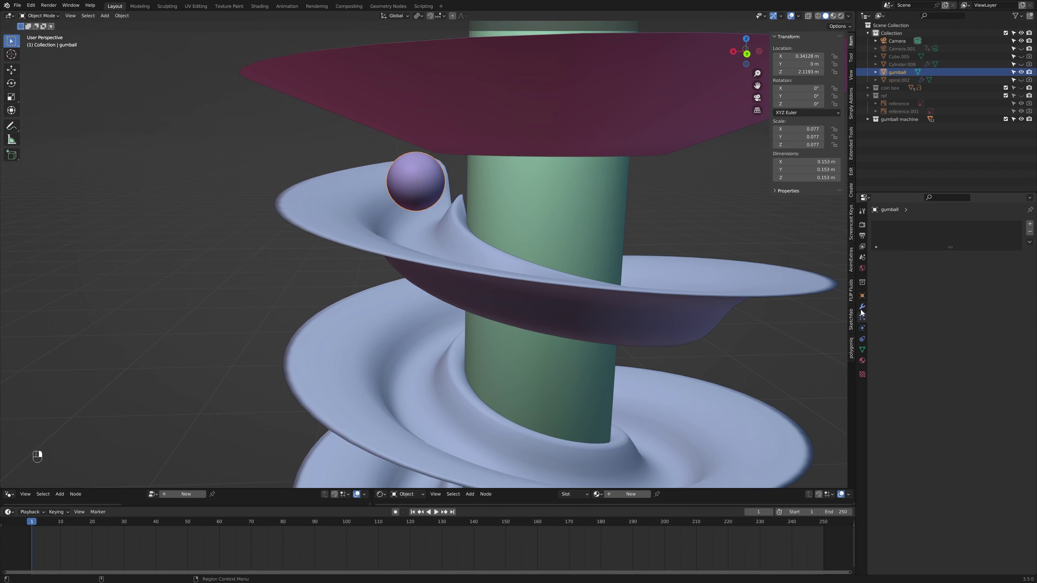
{"action": "left_click", "coordinate": [863, 331]}
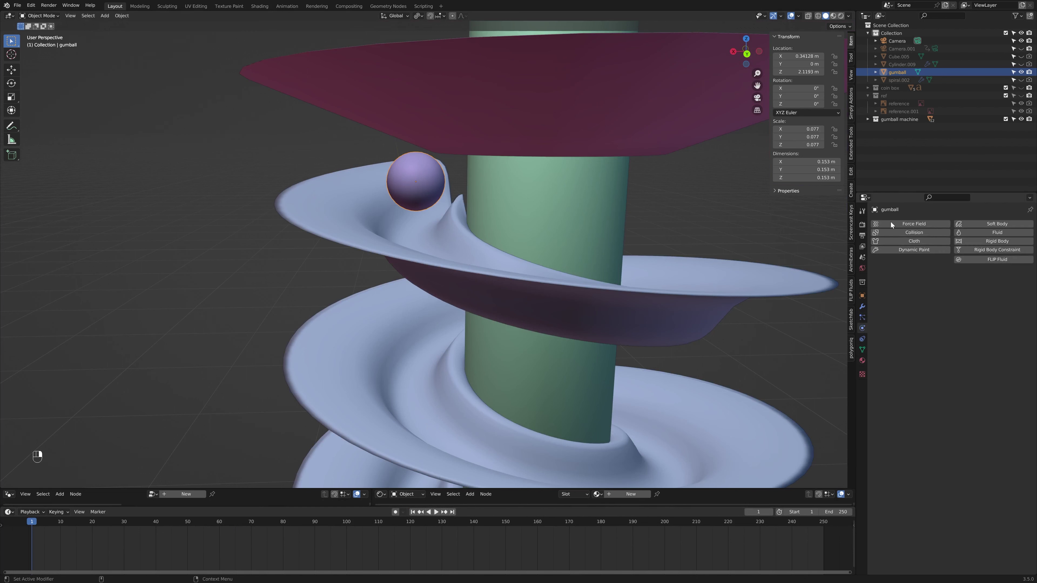
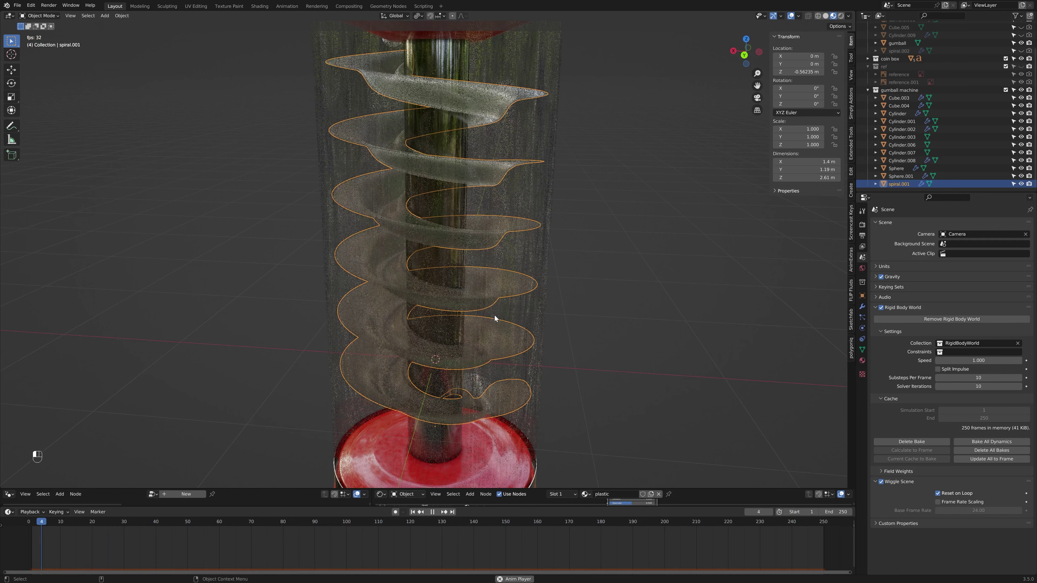
Step: Stop the playback at frame 23 and select the gumball on the spiral
{"action": "key", "text": "space"}
{"action": "scroll", "coordinate": [526, 246], "scroll_direction": "down", "scroll_amount": 5}
{"action": "middle_click_drag", "start_coordinate": [535, 224], "coordinate": [514, 277]}
{"action": "scroll", "coordinate": [514, 278], "scroll_direction": "up", "scroll_amount": 6}
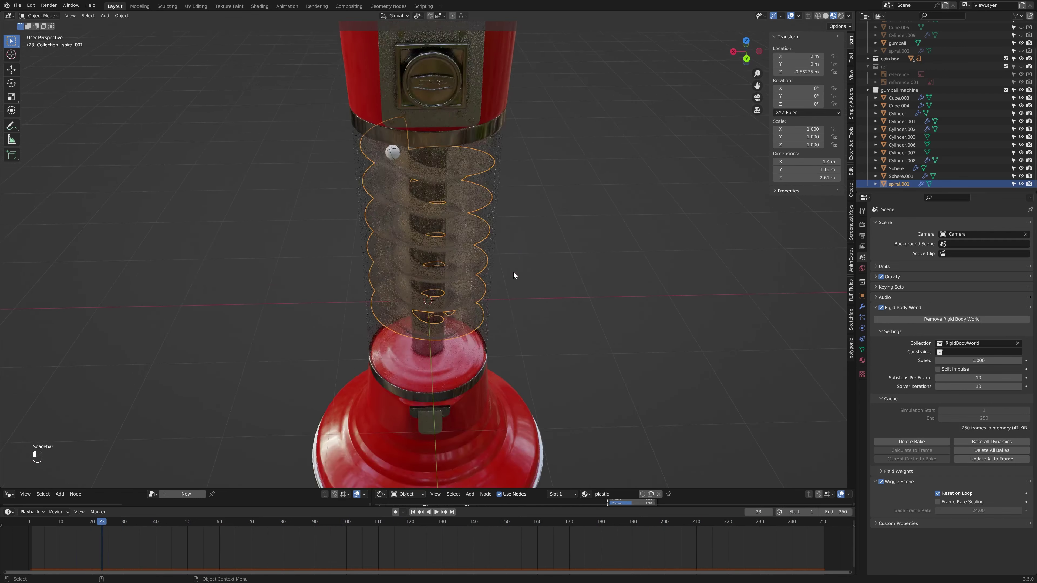
{"action": "left_click", "coordinate": [479, 411]}
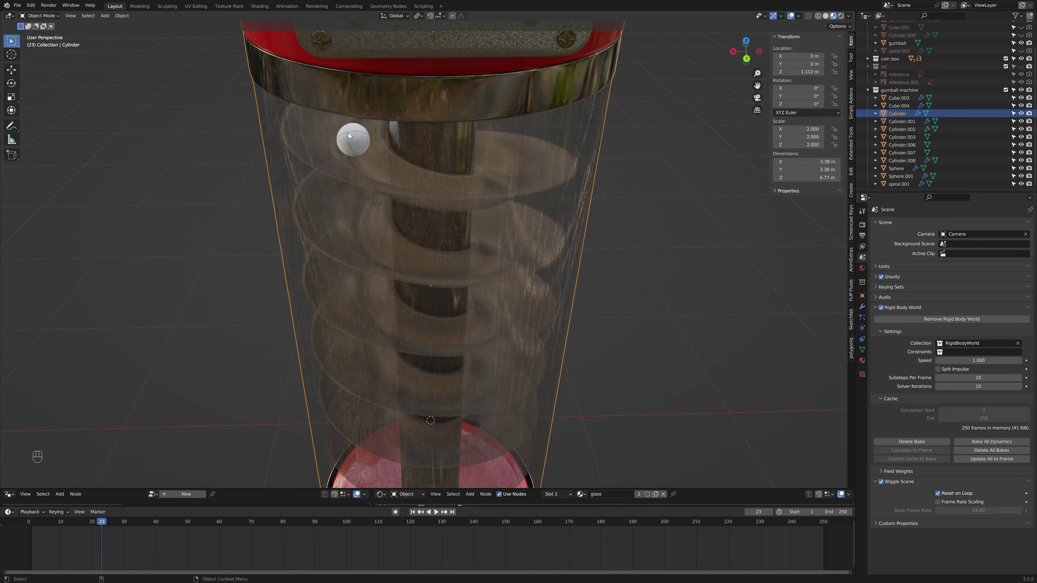
{"action": "left_click", "coordinate": [350, 138]}
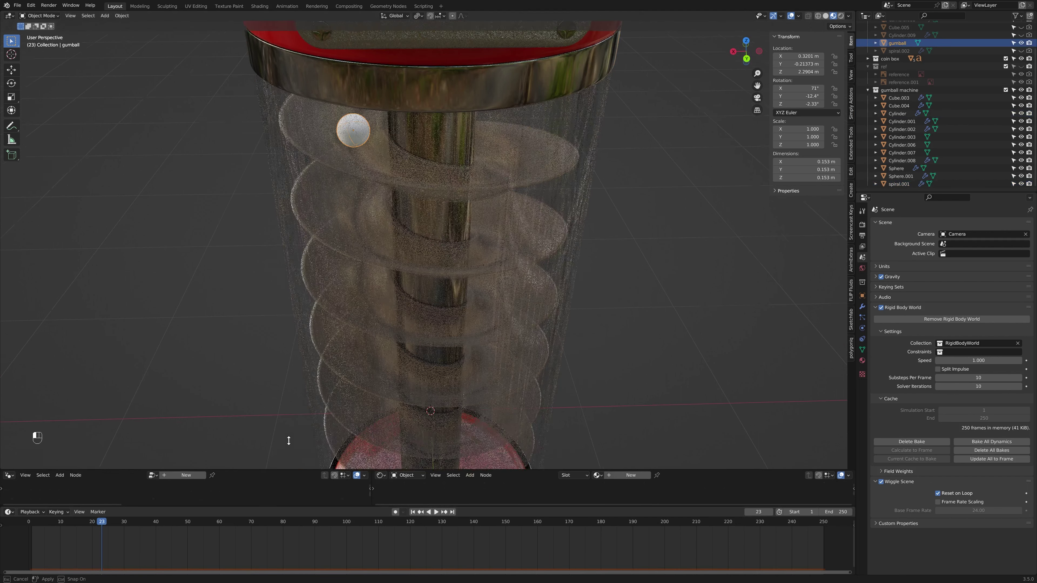
Step: Enlarge the shader editor and give the gumball a new material named gumball
{"action": "left_click_drag", "start_coordinate": [424, 489], "coordinate": [424, 305]}
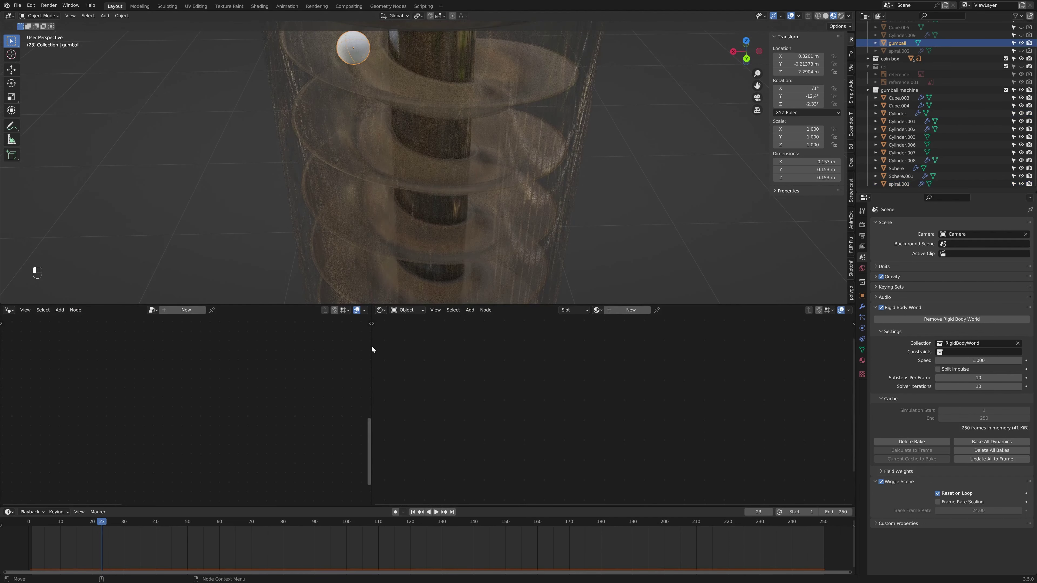
{"action": "left_click_drag", "start_coordinate": [371, 346], "coordinate": [70, 347]}
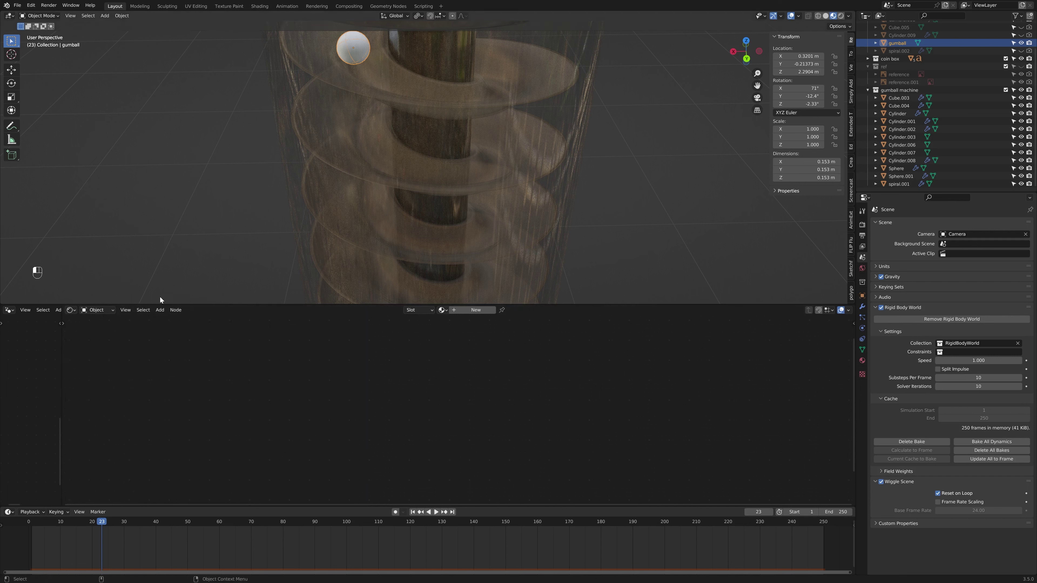
{"action": "left_click", "coordinate": [468, 310]}
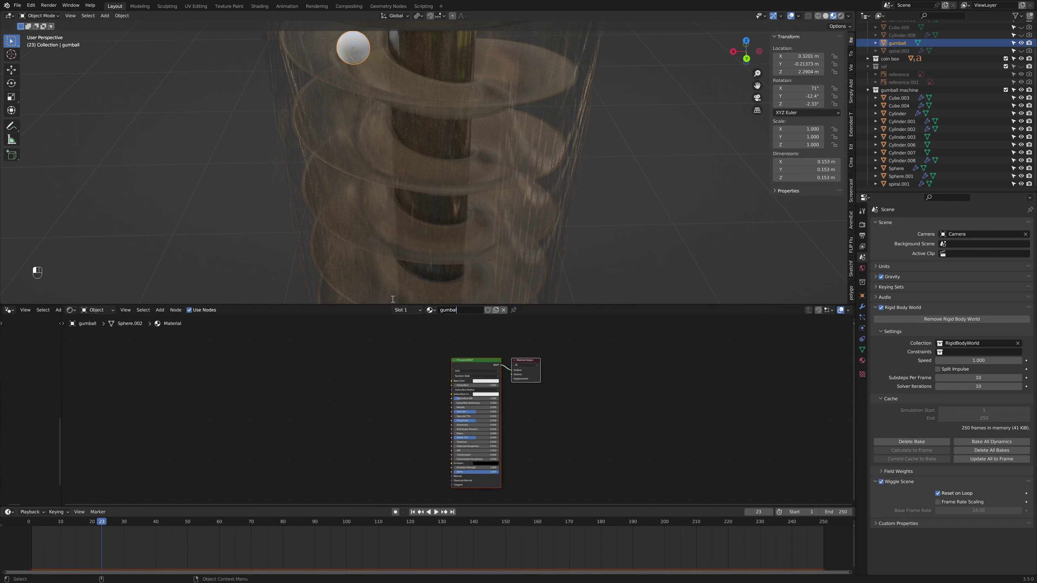
Step: Set the Base Color of the gumball material to a fully saturated bright green
{"action": "middle_click_drag", "start_coordinate": [391, 299], "coordinate": [417, 154]}
{"action": "scroll", "coordinate": [415, 157], "scroll_direction": "up", "scroll_amount": 4}
{"action": "scroll", "coordinate": [454, 371], "scroll_direction": "up", "scroll_amount": 2}
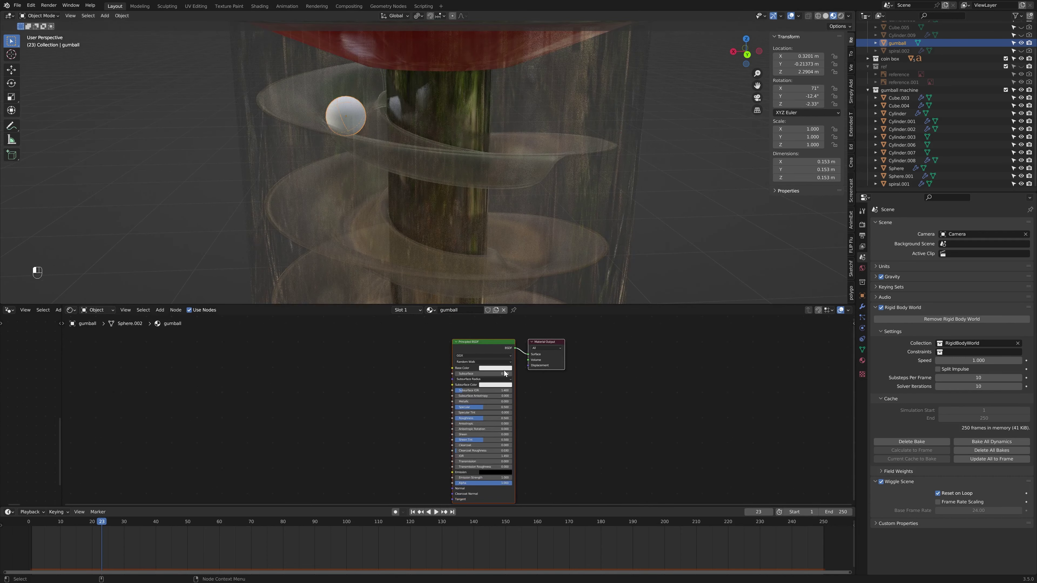
{"action": "scroll", "coordinate": [504, 371], "scroll_direction": "up", "scroll_amount": 1}
{"action": "type", "text": "0.0"}
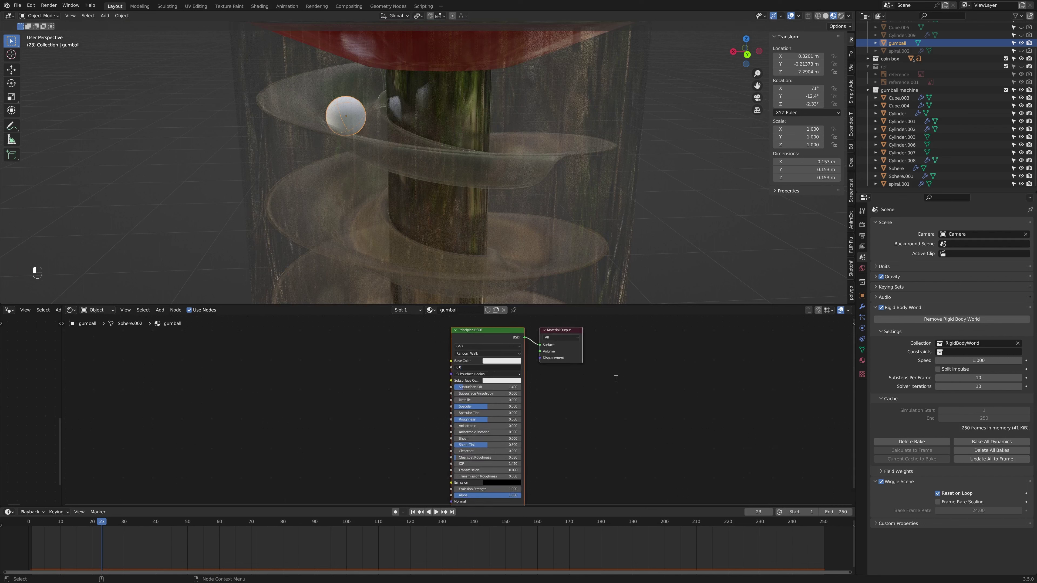
{"action": "left_click", "coordinate": [502, 361]}
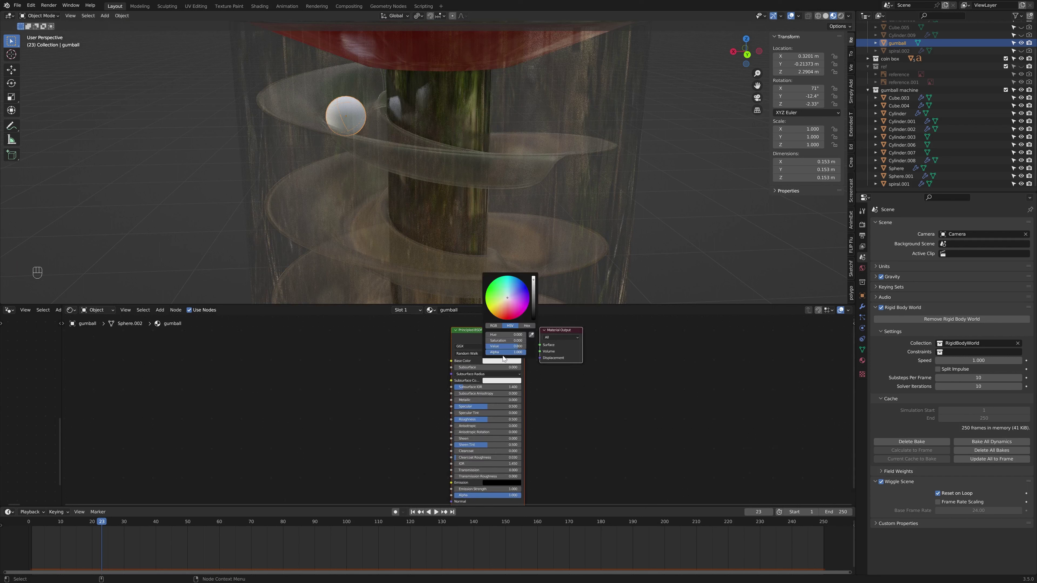
{"action": "left_click", "coordinate": [506, 306]}
{"action": "left_click", "coordinate": [506, 298]}
{"action": "left_click_drag", "start_coordinate": [506, 298], "coordinate": [492, 282]}
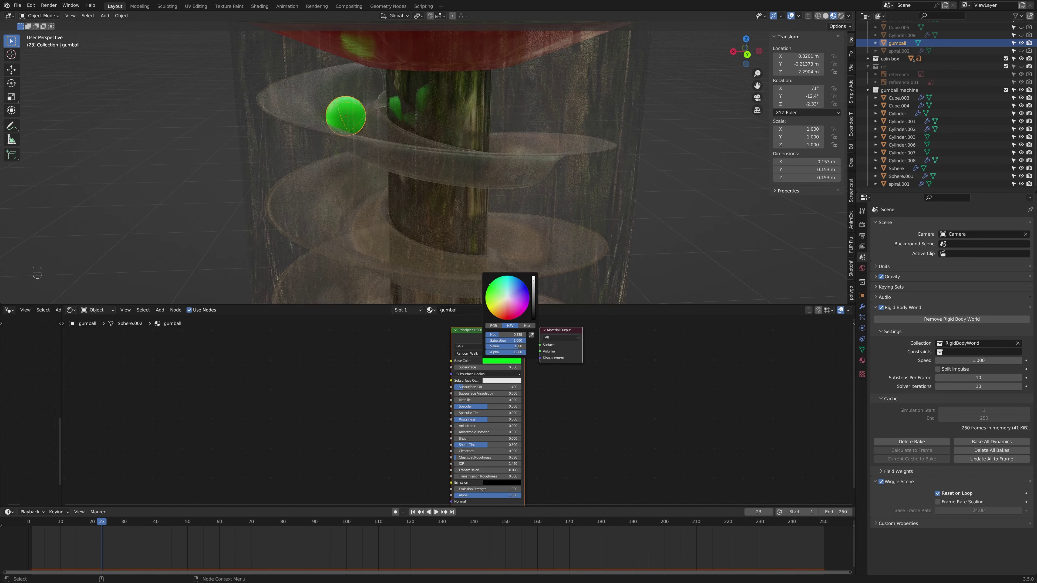
Step: Try a Roughness of about 0.2 on the gumball material and raise it back to about 0.49
{"action": "scroll", "coordinate": [345, 109], "scroll_direction": "up", "scroll_amount": 5}
{"action": "middle_click_drag", "start_coordinate": [345, 109], "coordinate": [456, 204], "text": "shift"}
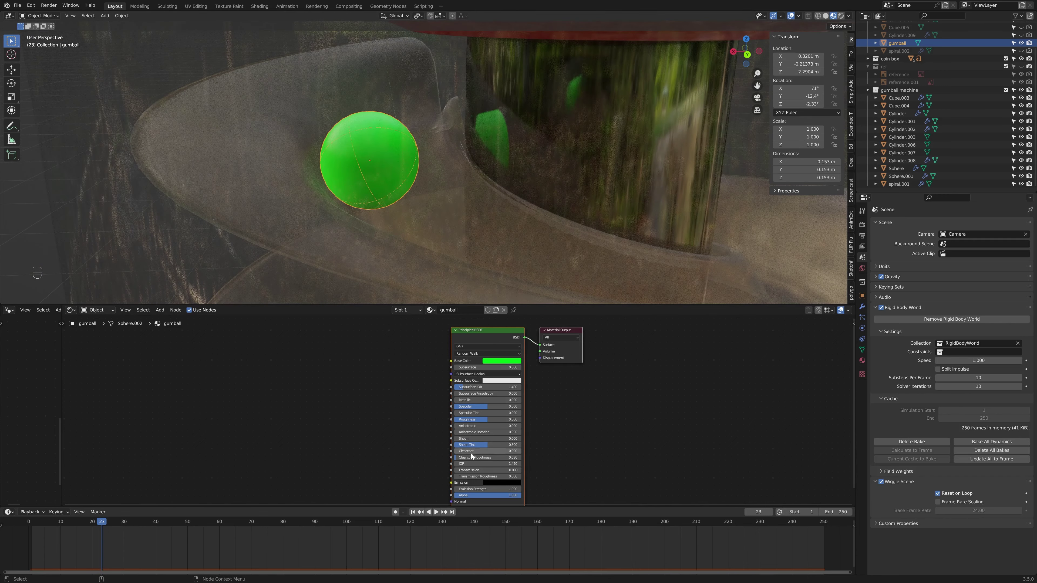
{"action": "left_click_drag", "start_coordinate": [486, 421], "coordinate": [467, 420]}
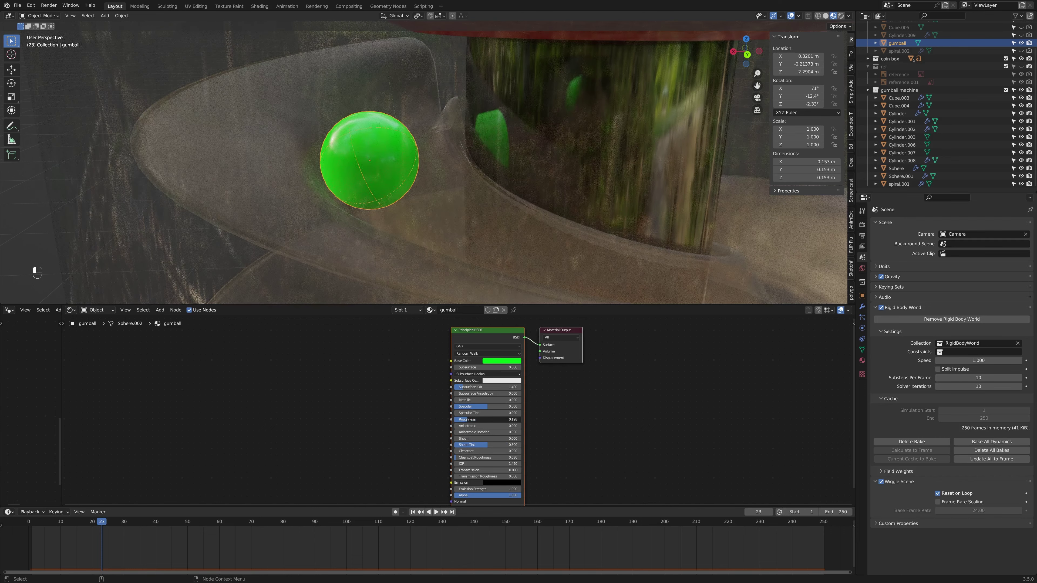
{"action": "mouse_move", "coordinate": [485, 420]}
{"action": "left_mouse_down"}
{"action": "mouse_move", "coordinate": [472, 420]}
{"action": "mouse_move", "coordinate": [487, 419]}
{"action": "left_mouse_up"}
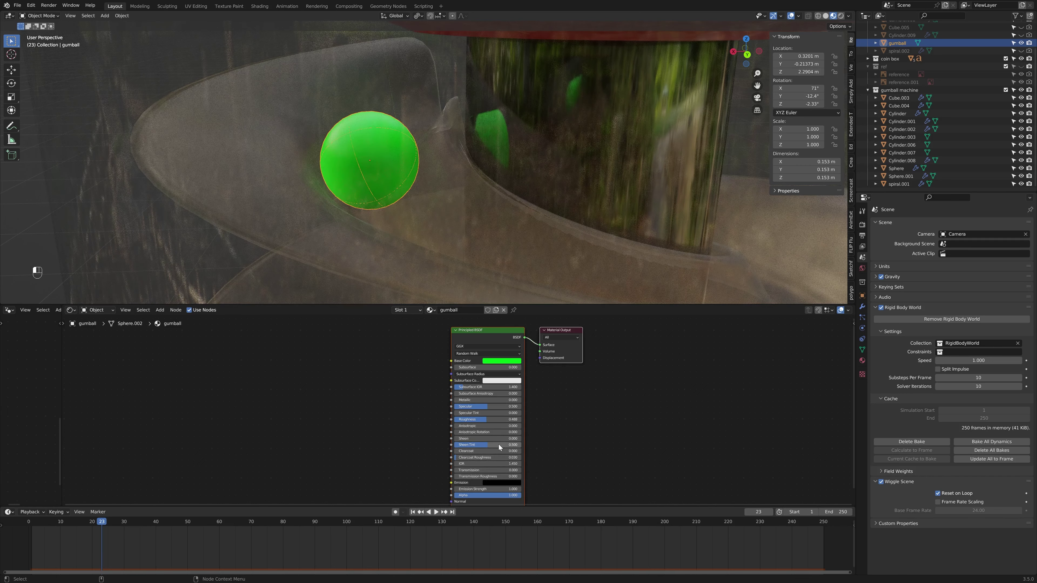
Step: Try the gumball material's Clearcoat at 1.000, reset it to 0, and lower the Roughness to about 0.204
{"action": "left_click_drag", "start_coordinate": [478, 452], "coordinate": [511, 452]}
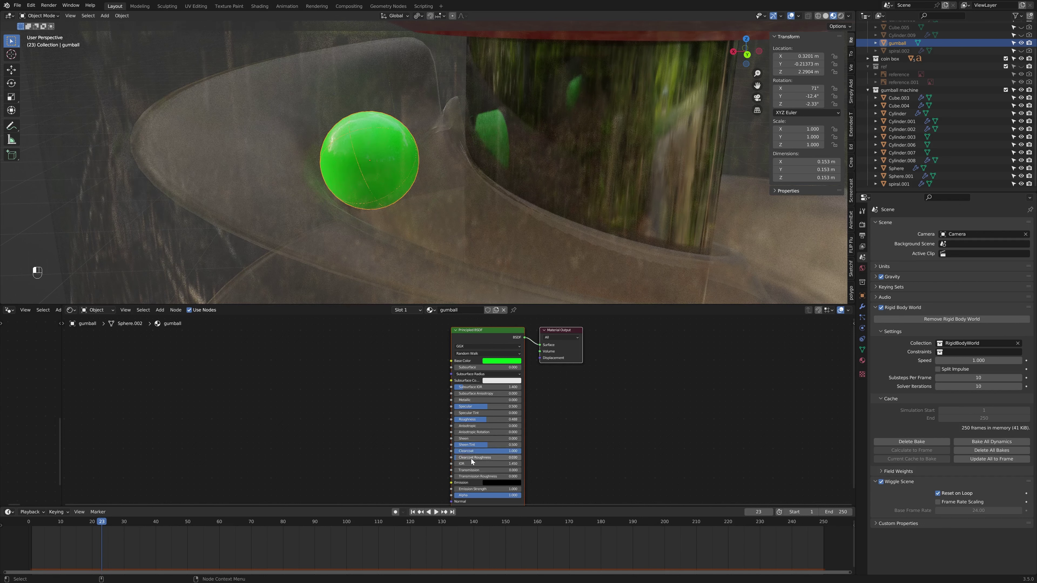
{"action": "left_click_drag", "start_coordinate": [508, 452], "coordinate": [441, 452]}
{"action": "left_click_drag", "start_coordinate": [493, 419], "coordinate": [478, 418]}
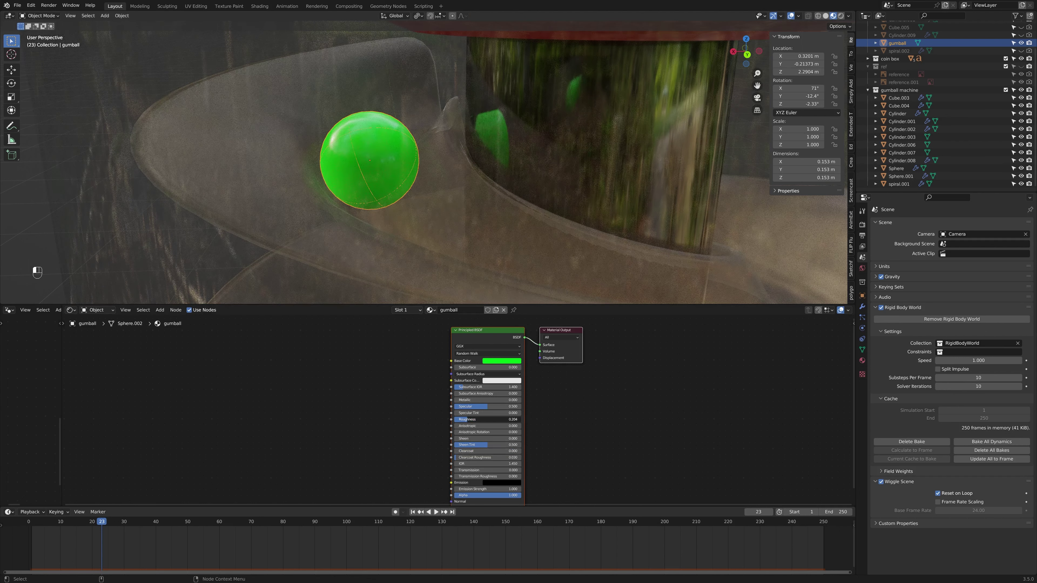
Step: Add a Subdivision Surface modifier to the gumball
{"action": "middle_click_drag", "start_coordinate": [322, 177], "coordinate": [371, 152]}
{"action": "scroll", "coordinate": [404, 110], "scroll_direction": "up", "scroll_amount": 1}
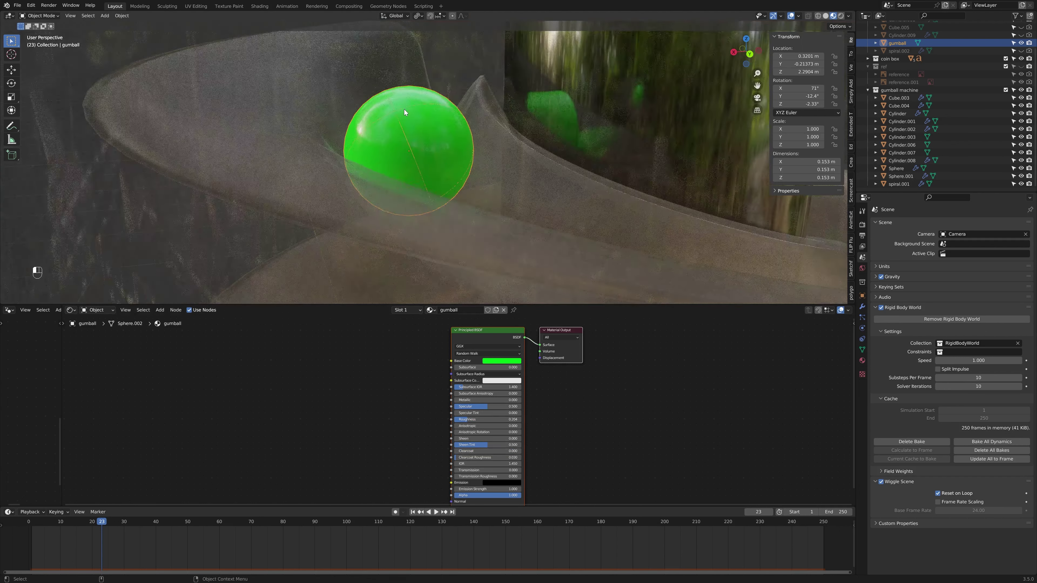
{"action": "scroll", "coordinate": [404, 109], "scroll_direction": "up", "scroll_amount": 4}
{"action": "middle_click_drag", "start_coordinate": [402, 111], "coordinate": [420, 163], "text": "shift"}
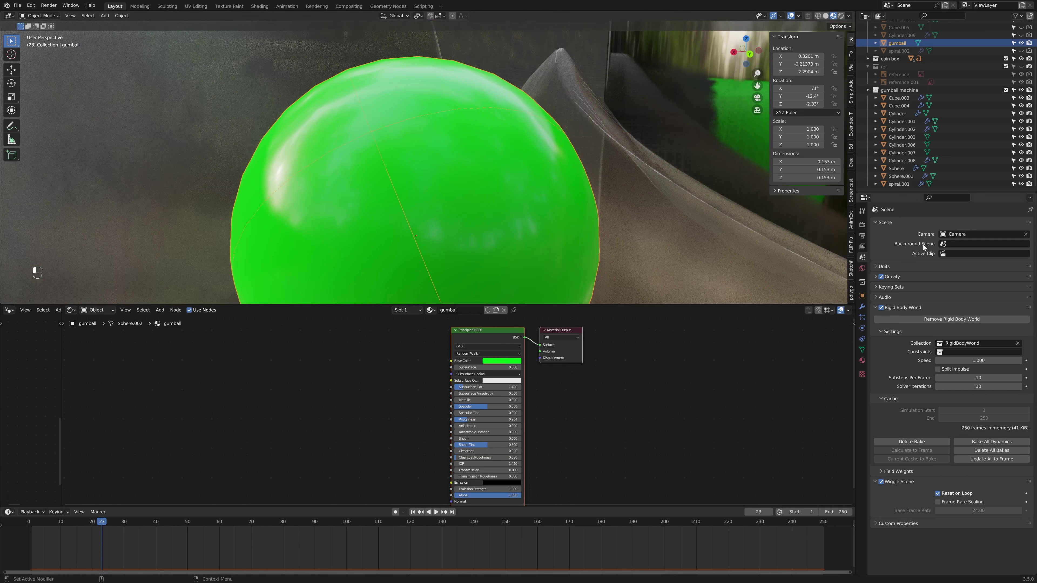
{"action": "left_click", "coordinate": [862, 306]}
{"action": "left_click", "coordinate": [884, 224]}
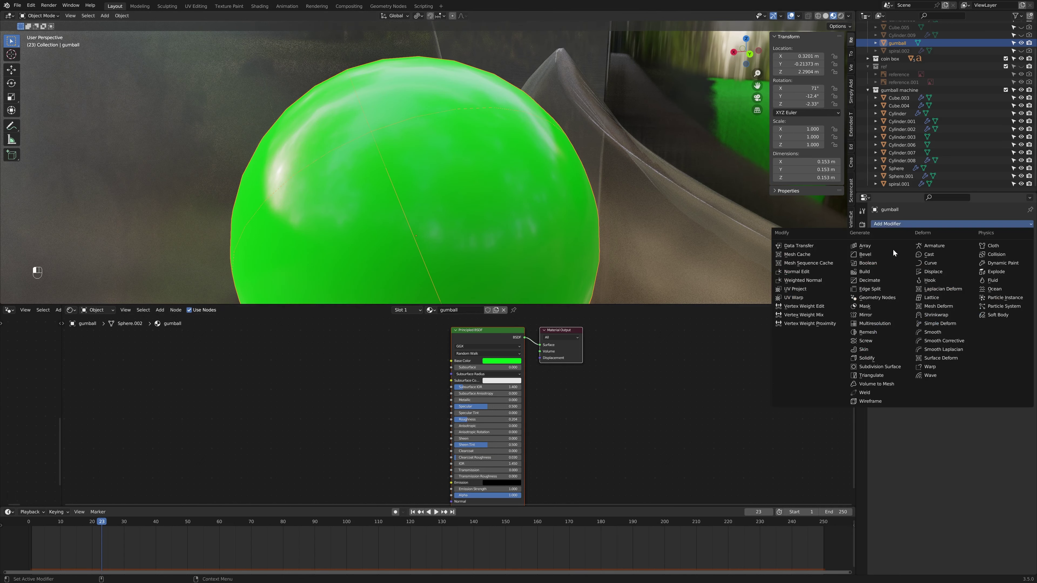
{"action": "left_click", "coordinate": [880, 366]}
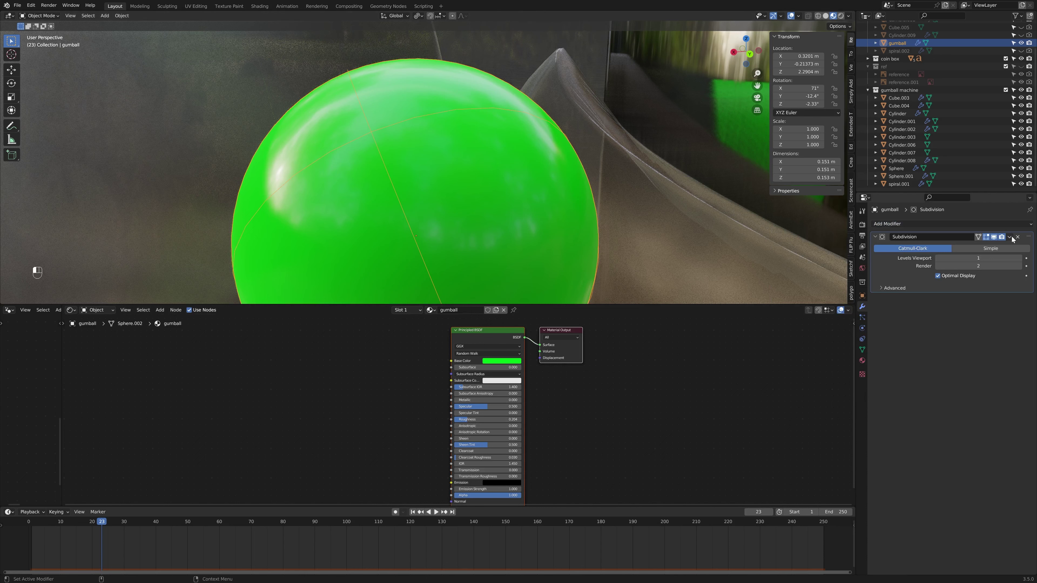
Step: Turn off the viewport and render display of the gumball's Subdivision modifier
{"action": "scroll", "coordinate": [382, 118], "scroll_direction": "down", "scroll_amount": 7}
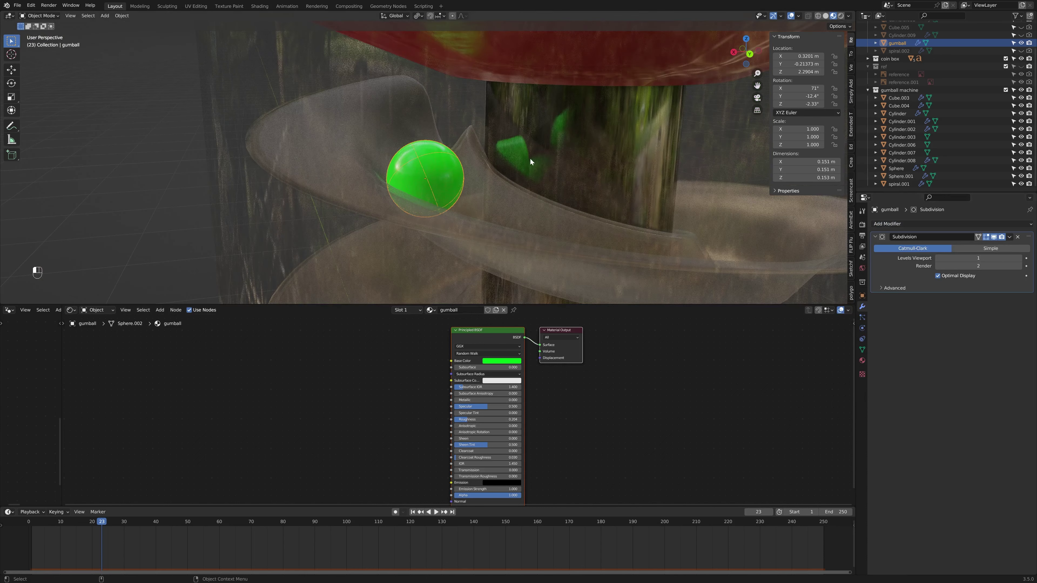
{"action": "scroll", "coordinate": [530, 158], "scroll_direction": "up", "scroll_amount": 7}
{"action": "left_click_drag", "start_coordinate": [996, 239], "coordinate": [999, 238]}
{"action": "scroll", "coordinate": [612, 208], "scroll_direction": "down", "scroll_amount": 8}
{"action": "scroll", "coordinate": [604, 192], "scroll_direction": "up", "scroll_amount": 5}
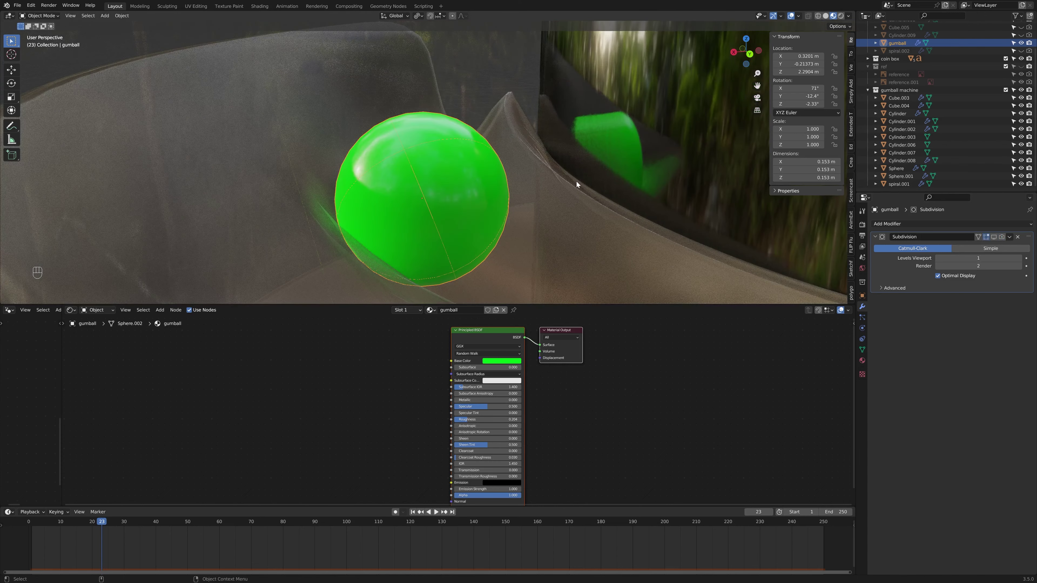
{"action": "scroll", "coordinate": [607, 167], "scroll_direction": "down", "scroll_amount": 2}
{"action": "scroll", "coordinate": [587, 171], "scroll_direction": "up", "scroll_amount": 3}
{"action": "scroll", "coordinate": [319, 119], "scroll_direction": "down", "scroll_amount": 6}
{"action": "scroll", "coordinate": [448, 131], "scroll_direction": "up", "scroll_amount": 2}
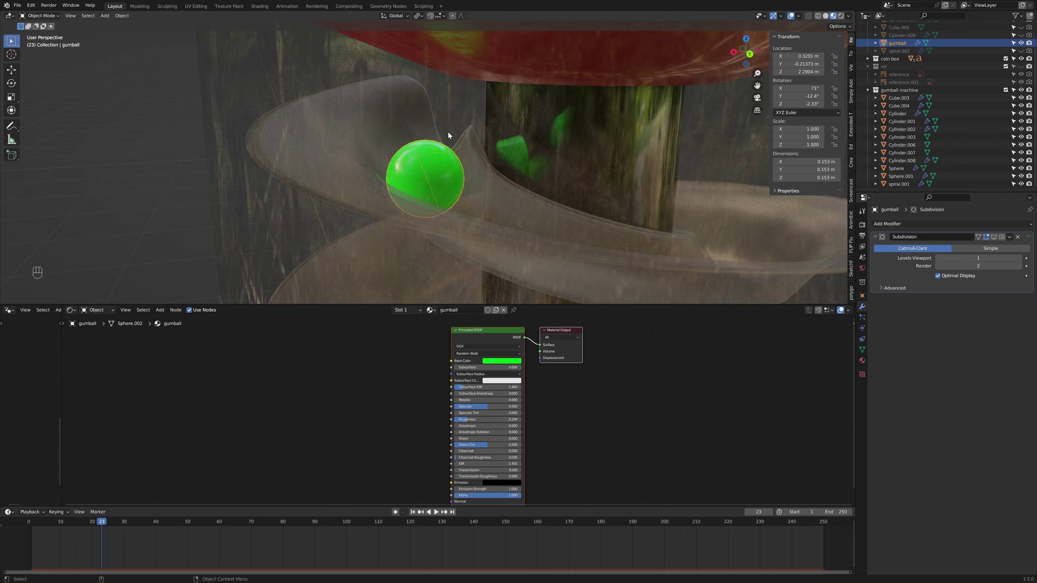
Step: Play the simulation and watch the gumball roll down the spiral
{"action": "scroll", "coordinate": [391, 125], "scroll_direction": "down", "scroll_amount": 6}
{"action": "key", "text": "space"}
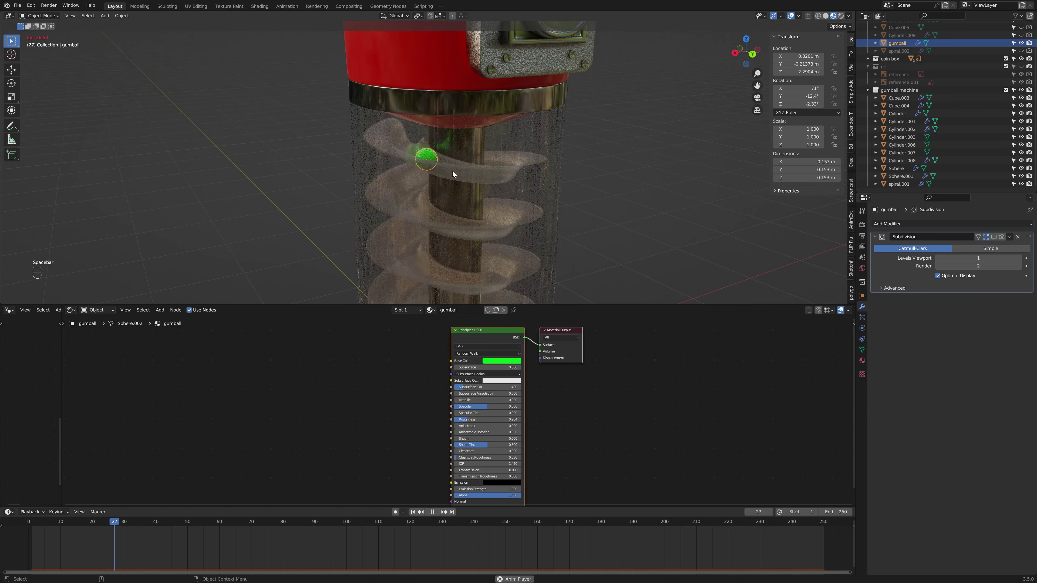
{"action": "scroll", "coordinate": [625, 195], "scroll_direction": "down", "scroll_amount": 3}
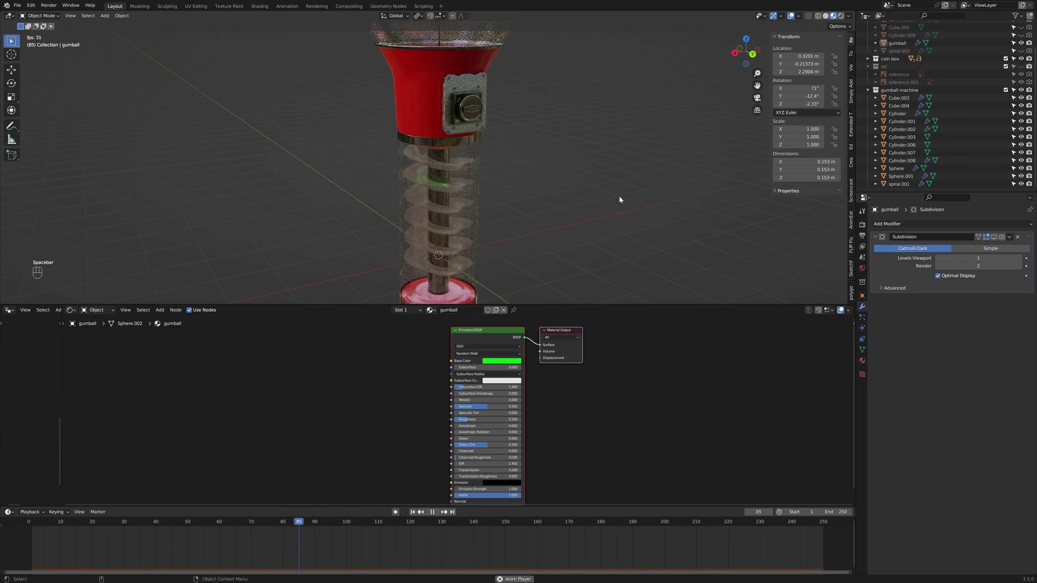
{"action": "middle_click_drag", "start_coordinate": [619, 196], "coordinate": [573, 164]}
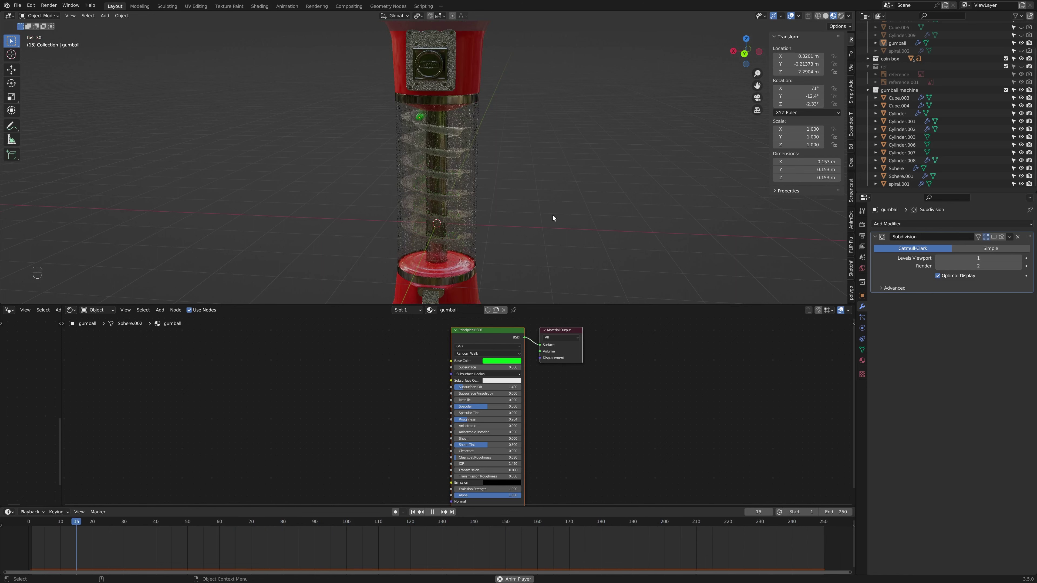
{"action": "key", "text": "space"}
Step: Examine the empty glass globe and the red upper body of the gumball machine from several angles
{"action": "middle_click_drag", "start_coordinate": [538, 129], "coordinate": [549, 231], "text": "shift"}
{"action": "scroll", "coordinate": [549, 232], "scroll_direction": "up", "scroll_amount": 3}
{"action": "middle_click_drag", "start_coordinate": [540, 159], "coordinate": [526, 192], "text": "shift"}
{"action": "middle_click_drag", "start_coordinate": [543, 137], "coordinate": [552, 237], "text": "shift"}
{"action": "scroll", "coordinate": [535, 214], "scroll_direction": "up", "scroll_amount": 3}
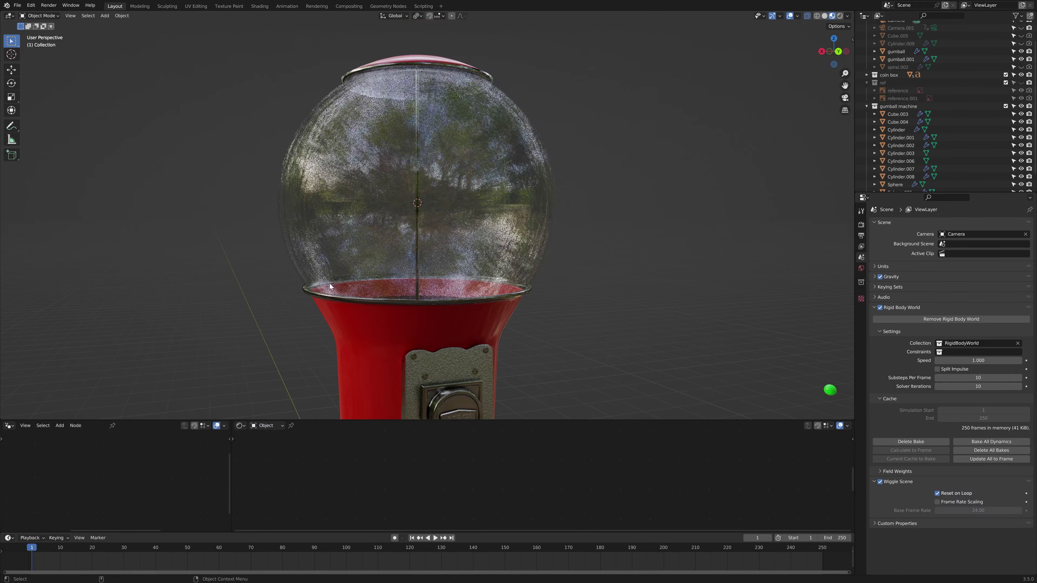
{"action": "scroll", "coordinate": [332, 283], "scroll_direction": "down", "scroll_amount": 3}
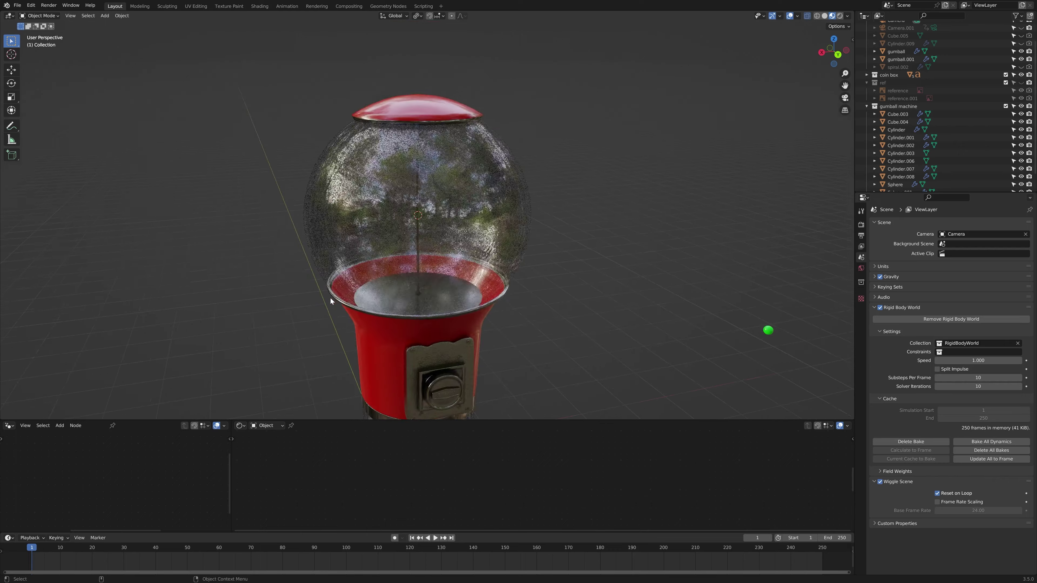
{"action": "scroll", "coordinate": [351, 304], "scroll_direction": "down", "scroll_amount": 5}
{"action": "scroll", "coordinate": [408, 261], "scroll_direction": "up", "scroll_amount": 6}
{"action": "middle_click_drag", "start_coordinate": [442, 222], "coordinate": [477, 204]}
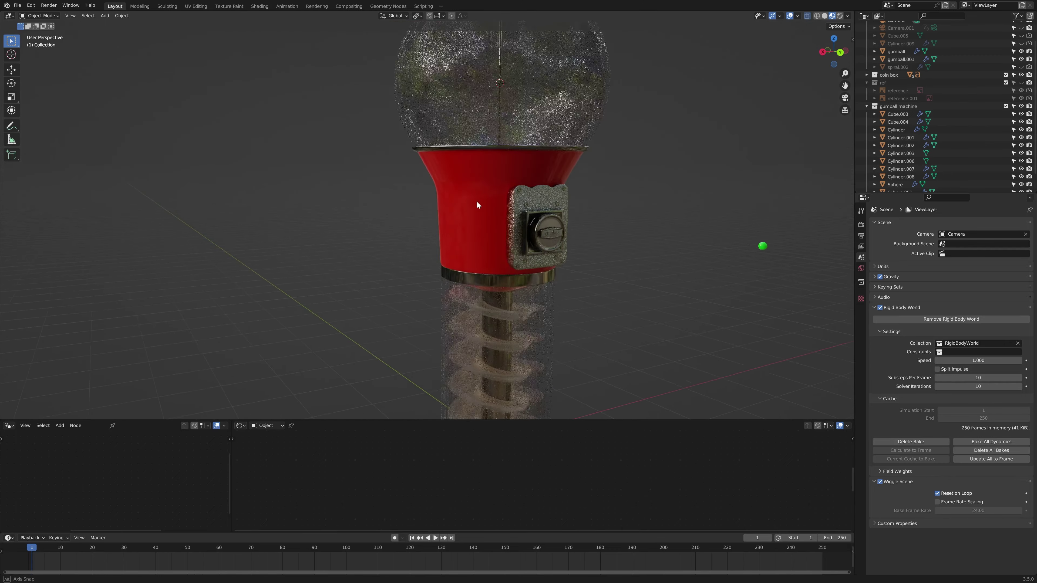
Step: Play the simulation, stop it at frame 34, and select the gumball on the spiral
{"action": "key", "text": "space"}
{"action": "middle_click_drag", "start_coordinate": [490, 313], "coordinate": [512, 296]}
{"action": "scroll", "coordinate": [523, 313], "scroll_direction": "up", "scroll_amount": 4}
{"action": "scroll", "coordinate": [357, 314], "scroll_direction": "up", "scroll_amount": 6}
{"action": "scroll", "coordinate": [351, 311], "scroll_direction": "down", "scroll_amount": 5}
{"action": "scroll", "coordinate": [409, 279], "scroll_direction": "up", "scroll_amount": 5}
{"action": "left_click", "coordinate": [389, 303]}
{"action": "left_click", "coordinate": [416, 303]}
{"action": "scroll", "coordinate": [512, 296], "scroll_direction": "down", "scroll_amount": 5}
Step: Select the spare gumball floating beside the machine and view it together with the spiral
{"action": "middle_click_drag", "start_coordinate": [758, 142], "coordinate": [833, 155]}
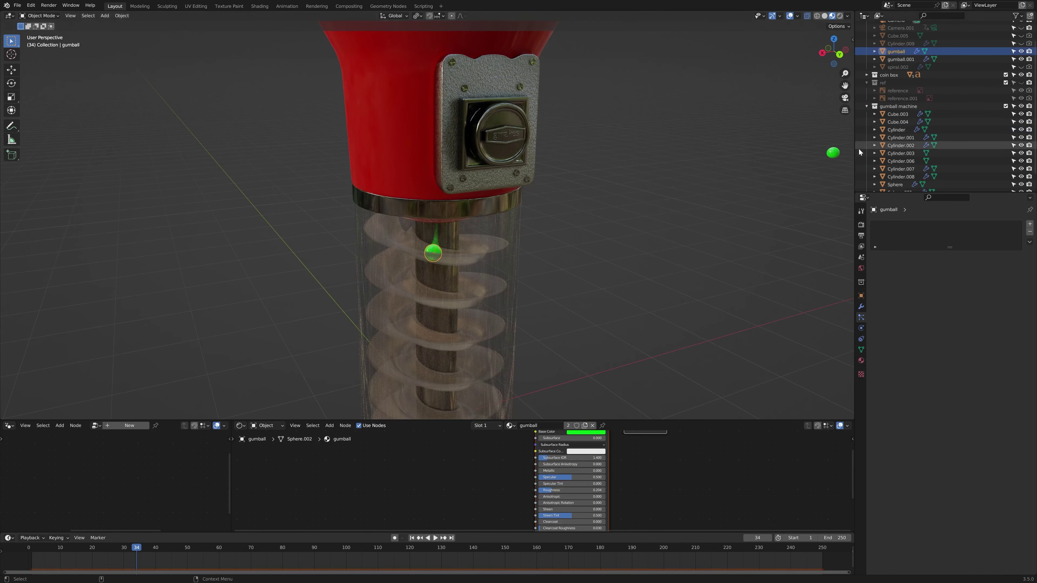
{"action": "left_click", "coordinate": [833, 155]}
{"action": "middle_click_drag", "start_coordinate": [800, 195], "coordinate": [592, 239]}
{"action": "scroll", "coordinate": [659, 216], "scroll_direction": "down", "scroll_amount": 4}
{"action": "scroll", "coordinate": [585, 296], "scroll_direction": "up", "scroll_amount": 3}
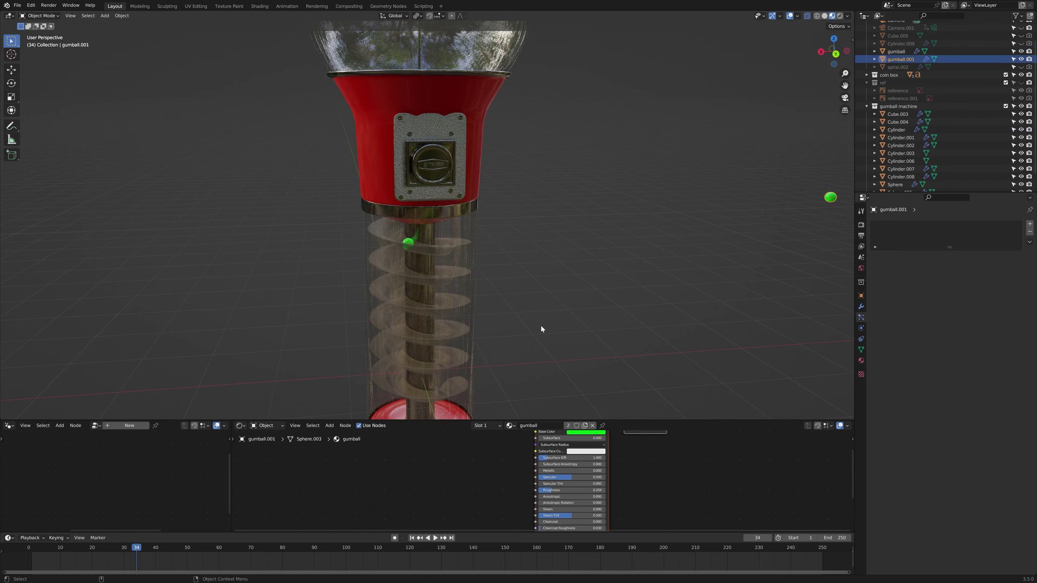
Step: Reselect the gumball on the spiral and examine it up close below the coin box
{"action": "left_click", "coordinate": [411, 242]}
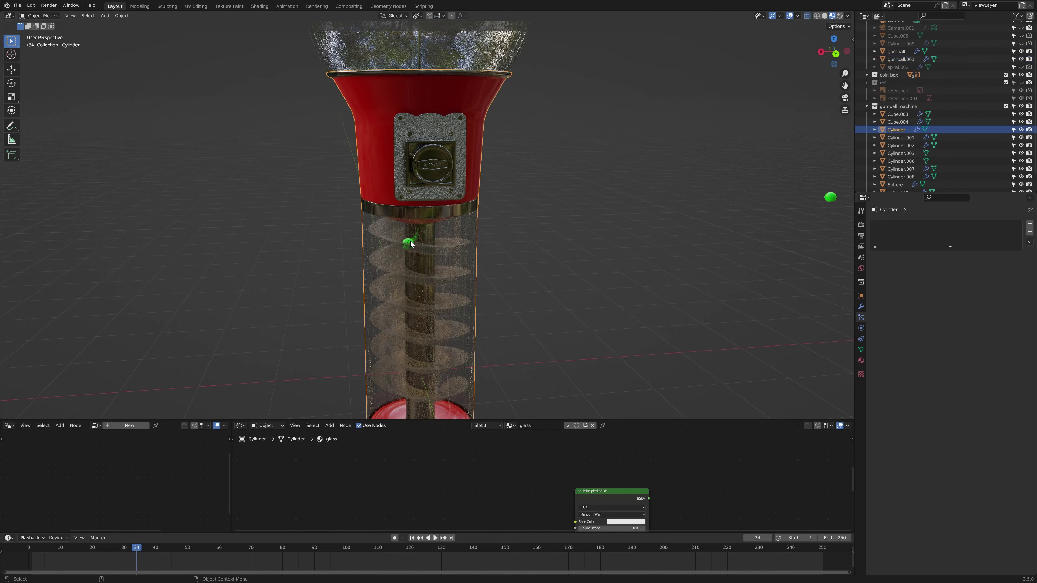
{"action": "scroll", "coordinate": [409, 228], "scroll_direction": "down", "scroll_amount": 3}
{"action": "middle_click_drag", "start_coordinate": [406, 192], "coordinate": [400, 136]}
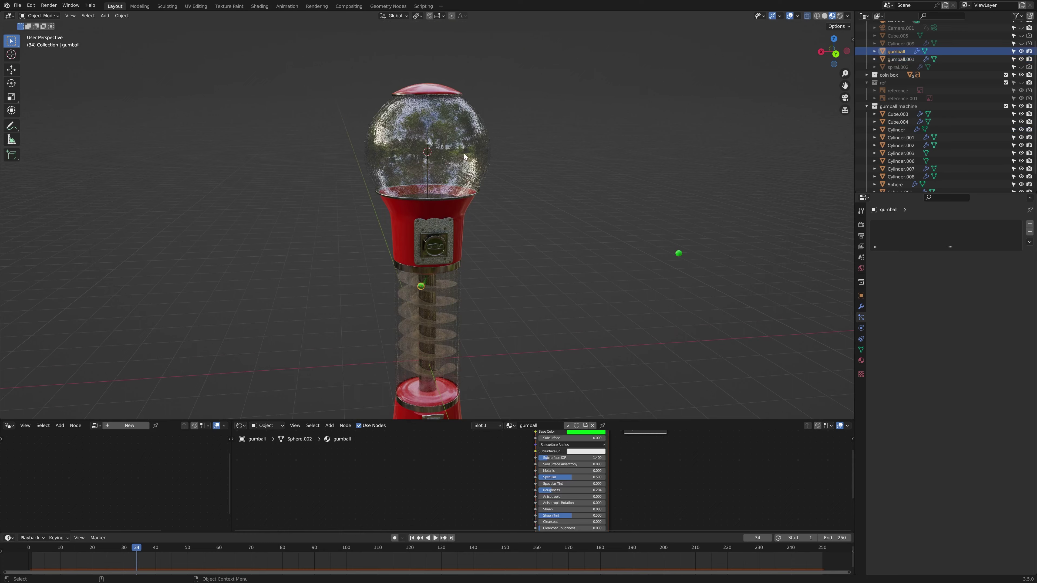
{"action": "scroll", "coordinate": [404, 288], "scroll_direction": "up", "scroll_amount": 5}
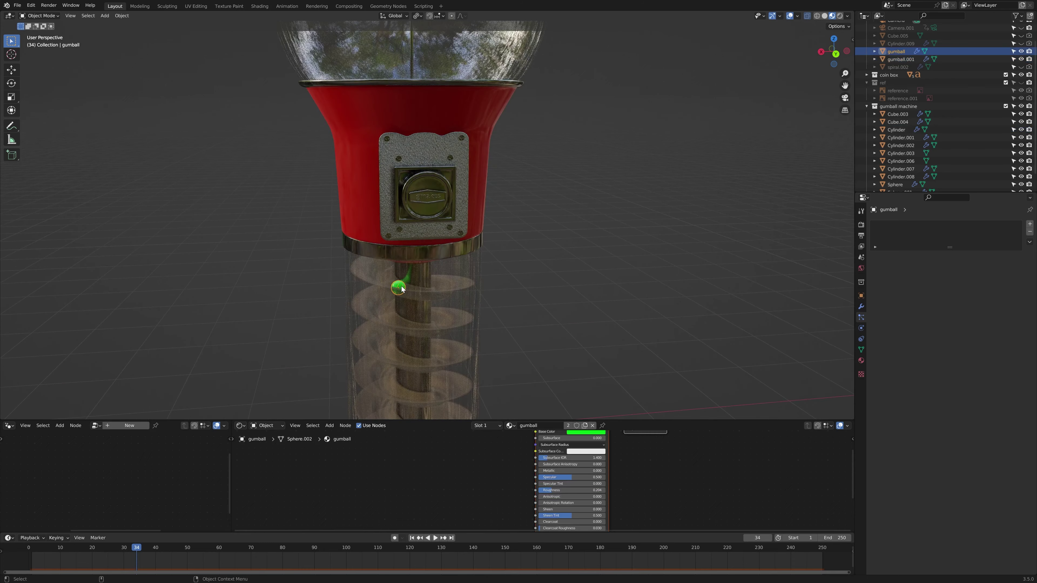
{"action": "left_click", "coordinate": [402, 288]}
{"action": "left_click", "coordinate": [402, 289]}
{"action": "scroll", "coordinate": [383, 266], "scroll_direction": "up", "scroll_amount": 6}
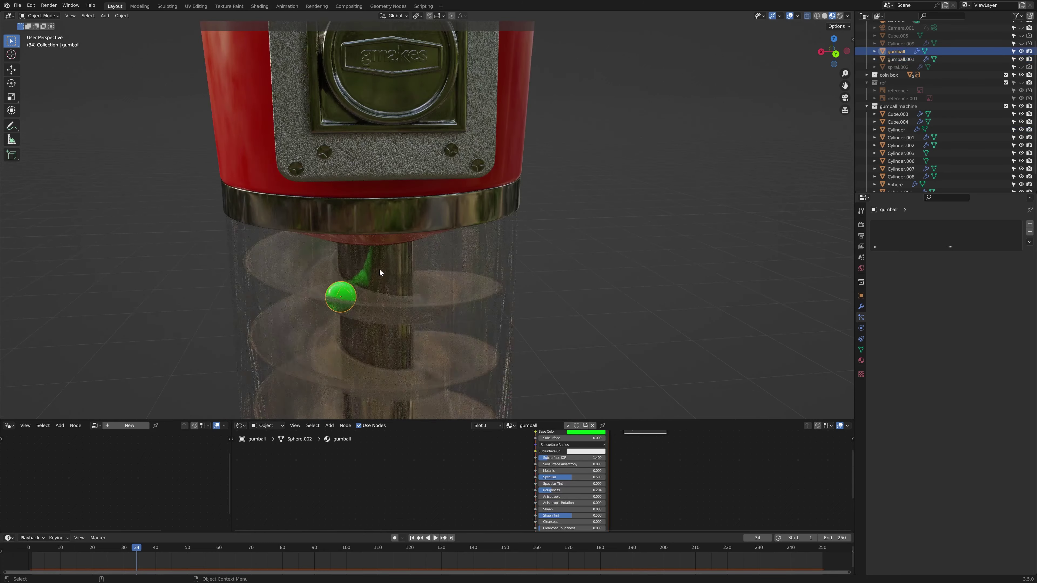
{"action": "mouse_move", "coordinate": [379, 269]}
{"action": "middle_mouse_down"}
{"action": "mouse_move", "coordinate": [425, 260]}
{"action": "mouse_move", "coordinate": [371, 272]}
{"action": "middle_mouse_up"}
{"action": "scroll", "coordinate": [367, 273], "scroll_direction": "down", "scroll_amount": 4}
{"action": "scroll", "coordinate": [378, 262], "scroll_direction": "up", "scroll_amount": 5}
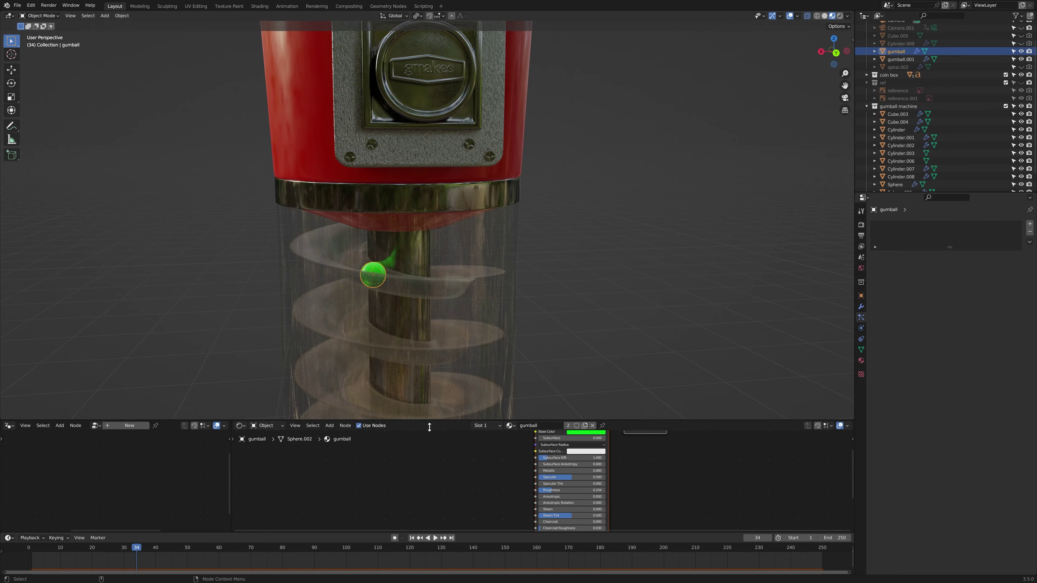
Step: Return the timeline to frame 1 and show the scene's render properties
{"action": "left_click", "coordinate": [412, 537]}
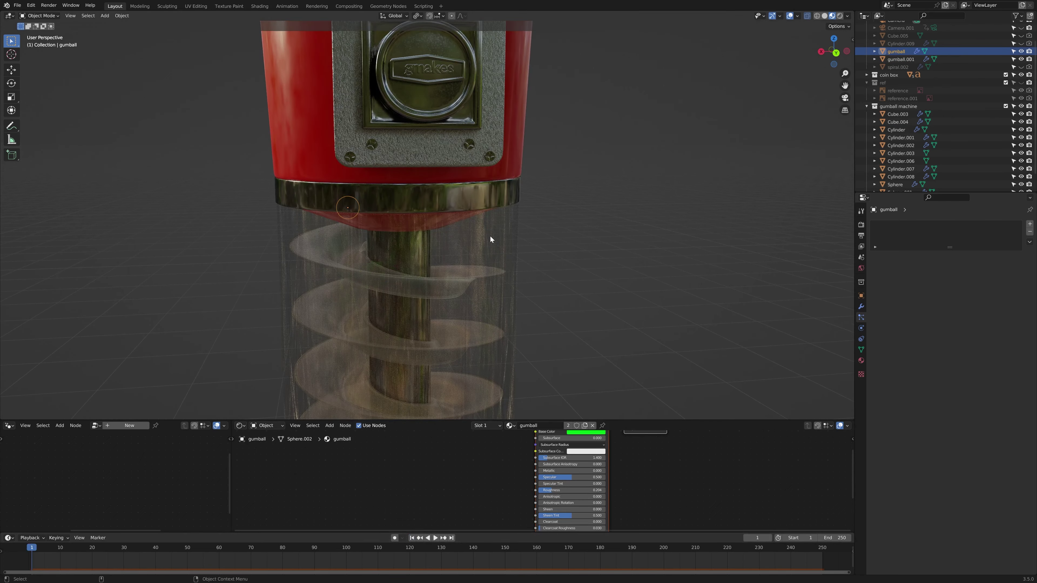
{"action": "left_click", "coordinate": [861, 225]}
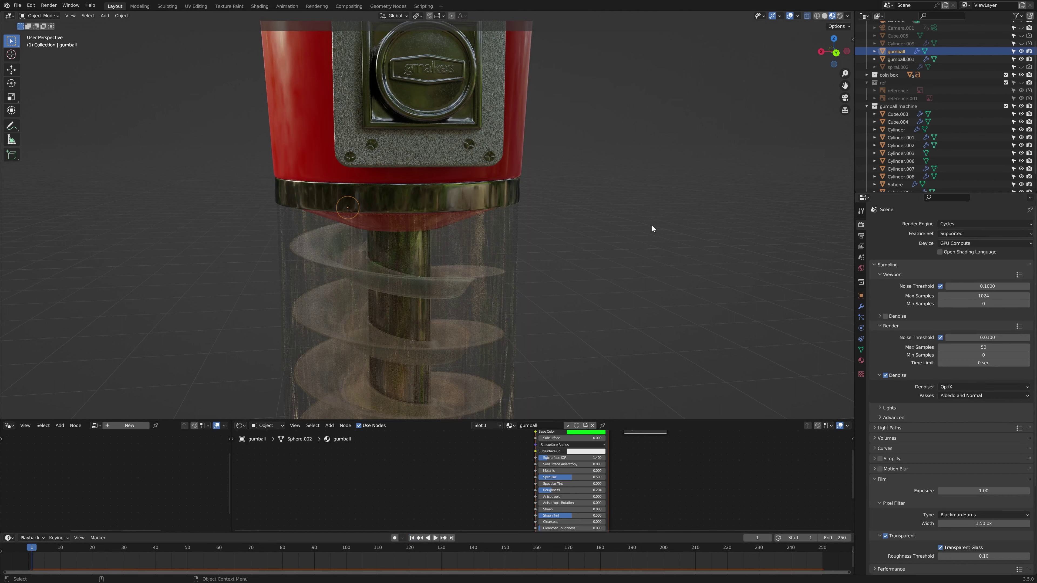
{"action": "scroll", "coordinate": [652, 224], "scroll_direction": "down", "scroll_amount": 5}
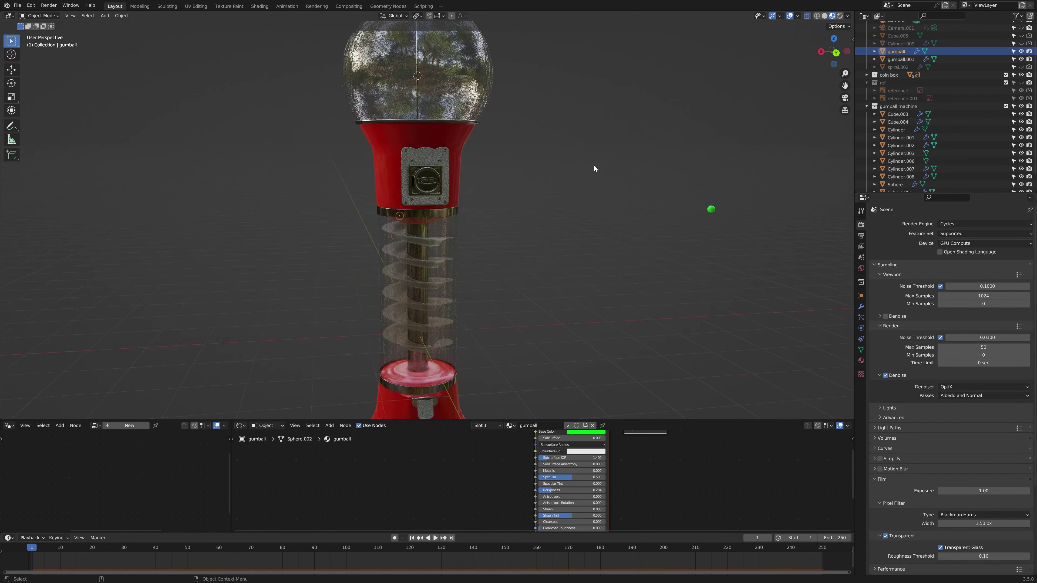
{"action": "scroll", "coordinate": [594, 166], "scroll_direction": "up", "scroll_amount": 3}
{"action": "middle_click_drag", "start_coordinate": [594, 166], "coordinate": [584, 288]}
Step: Duplicate the gumball and place the copy inside the glass globe
{"action": "left_click", "coordinate": [547, 235]}
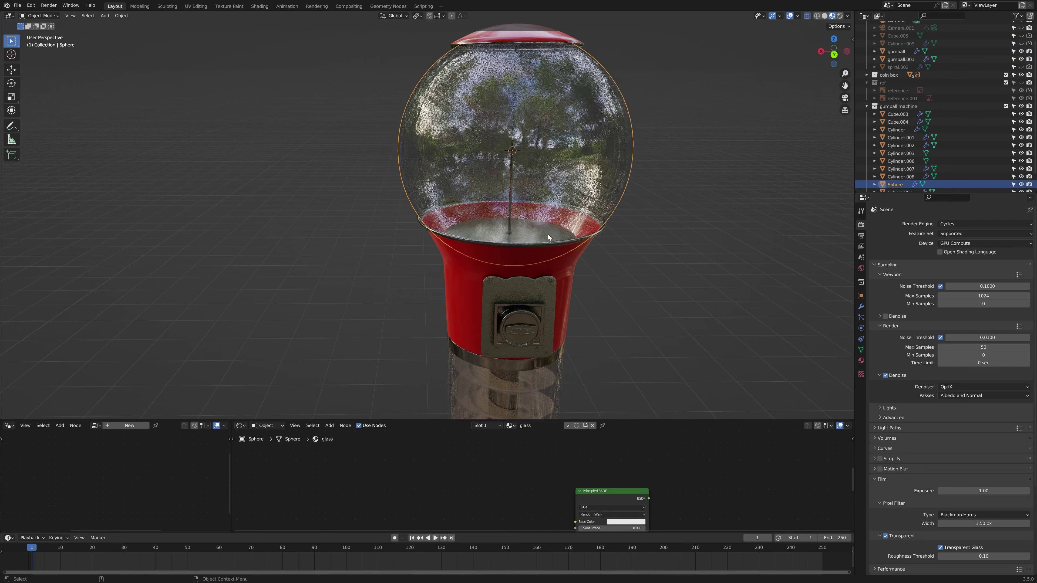
{"action": "key", "text": "KP_Decimal"}
{"action": "scroll", "coordinate": [636, 255], "scroll_direction": "down", "scroll_amount": 5}
{"action": "scroll", "coordinate": [472, 293], "scroll_direction": "up", "scroll_amount": 5}
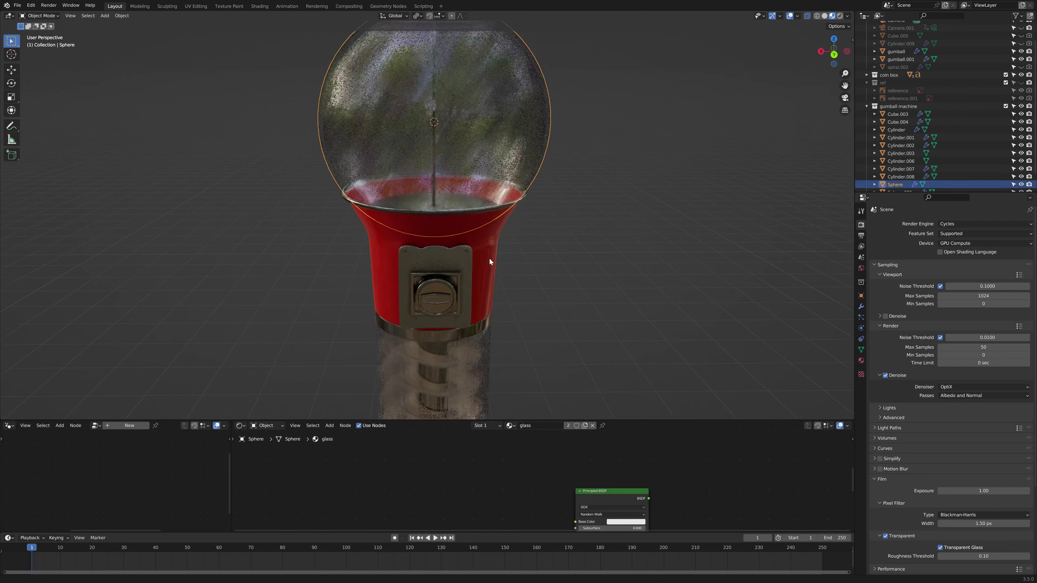
{"action": "left_click", "coordinate": [411, 317]}
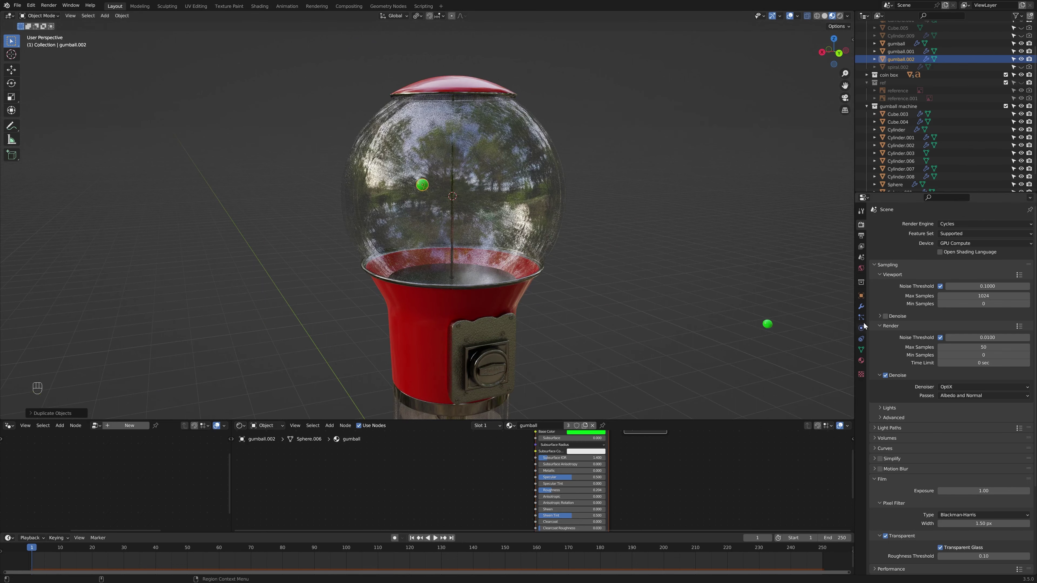
Step: Show the copied gumball's rigid body settings, play the simulation, and return to frame 1
{"action": "left_click", "coordinate": [861, 328]}
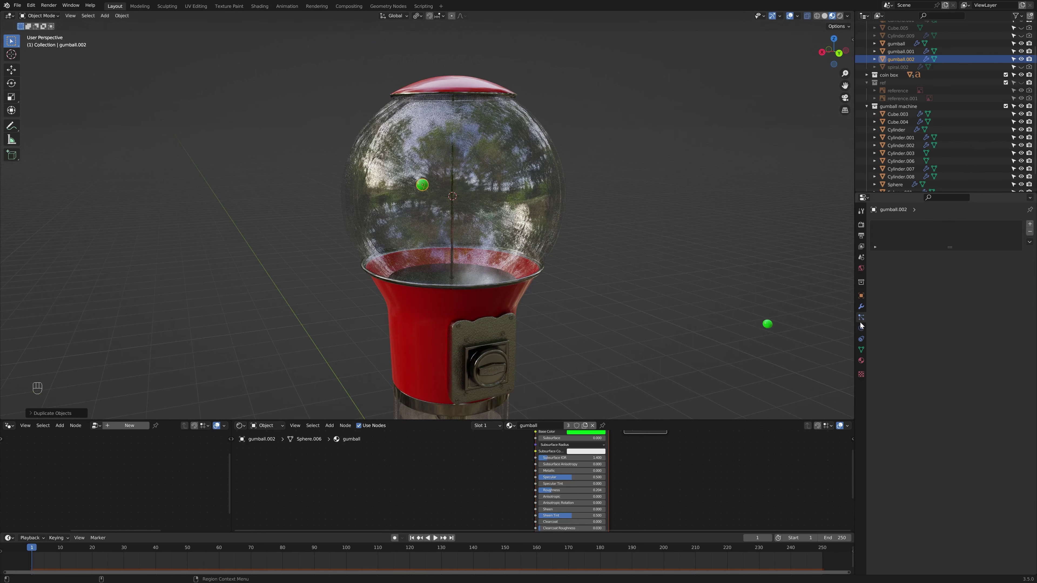
{"action": "key", "text": "space"}
{"action": "scroll", "coordinate": [579, 282], "scroll_direction": "down", "scroll_amount": 5}
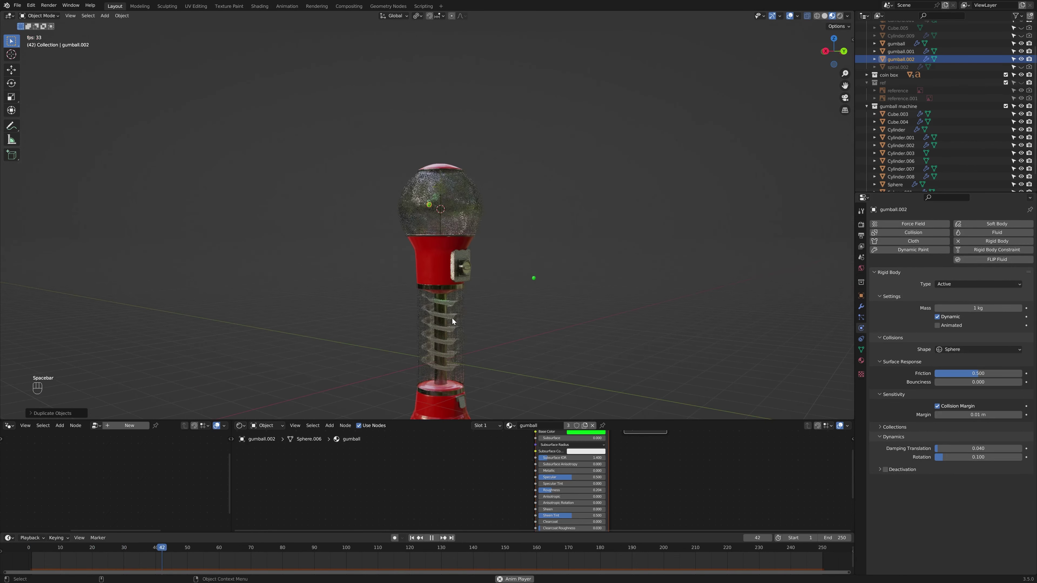
{"action": "left_click", "coordinate": [411, 538]}
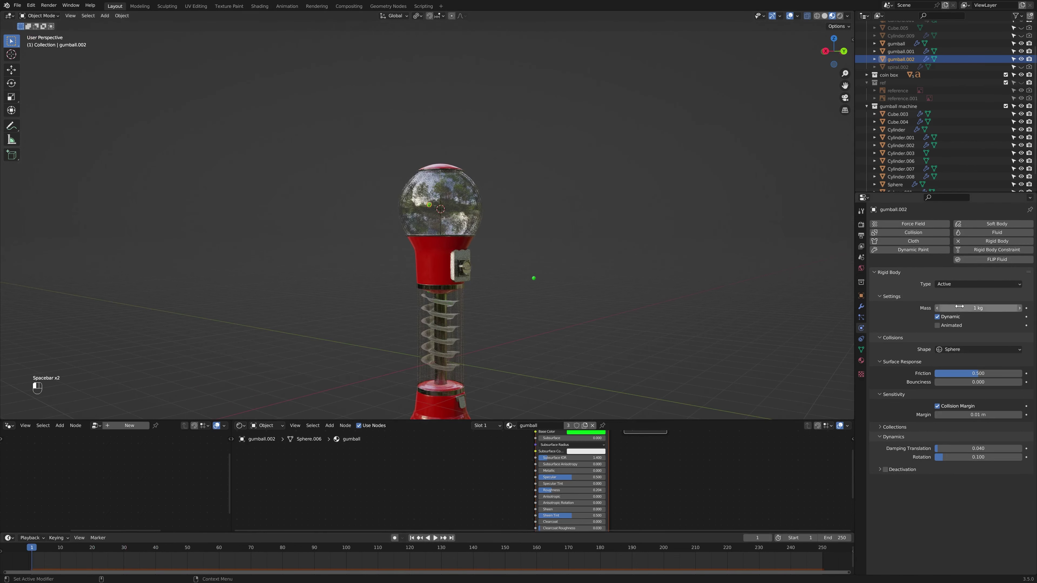
Step: Shift the copied gumball along the global Y axis inside the glass globe, working from the right orthographic view
{"action": "scroll", "coordinate": [650, 236], "scroll_direction": "up", "scroll_amount": 6}
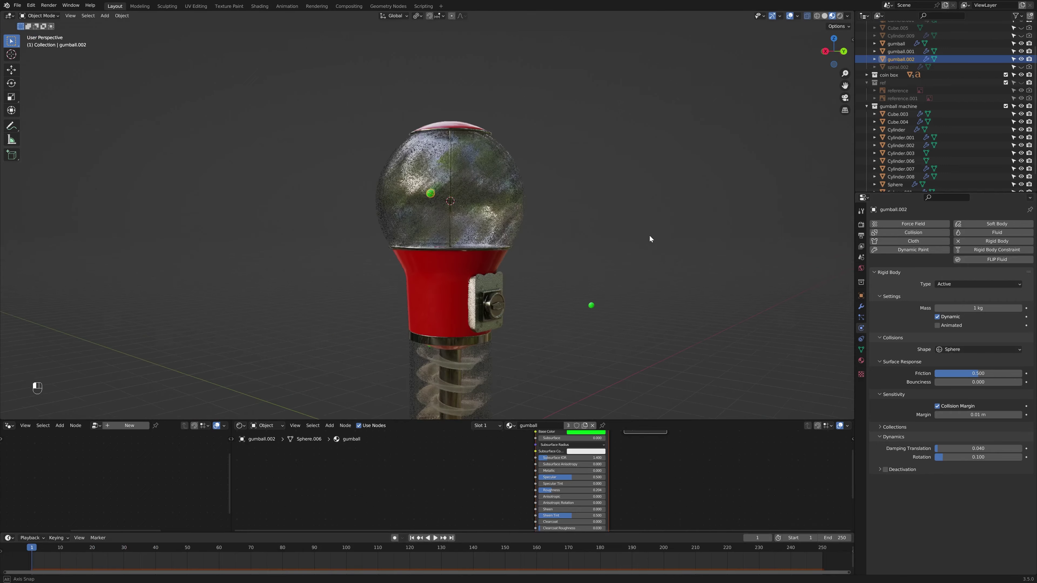
{"action": "mouse_move", "coordinate": [639, 243]}
{"action": "middle_mouse_down"}
{"action": "mouse_move", "coordinate": [668, 275]}
{"action": "mouse_move", "coordinate": [650, 229]}
{"action": "middle_mouse_up"}
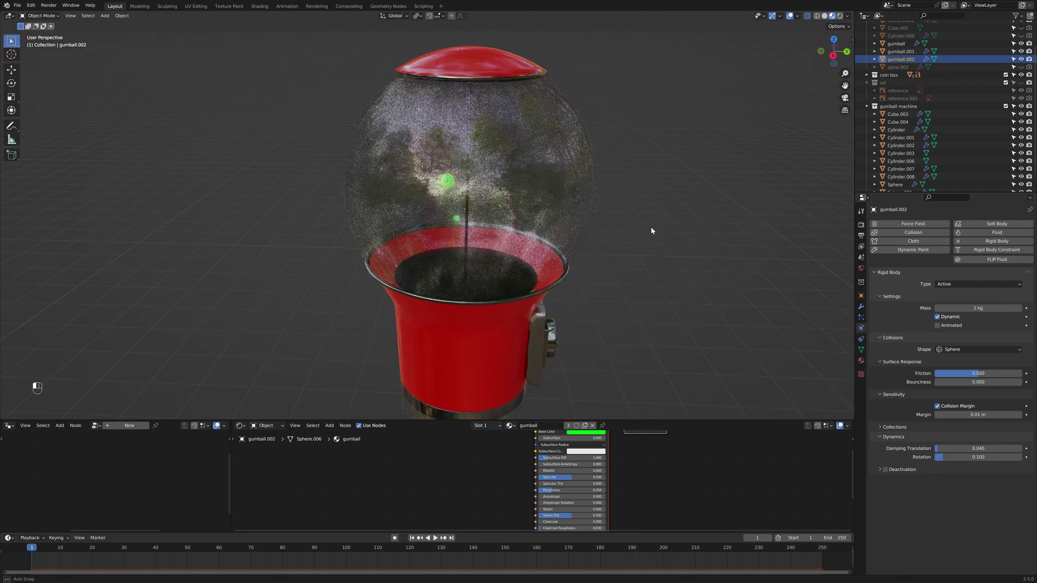
{"action": "left_click", "coordinate": [833, 56]}
{"action": "scroll", "coordinate": [622, 233], "scroll_direction": "up", "scroll_amount": 2}
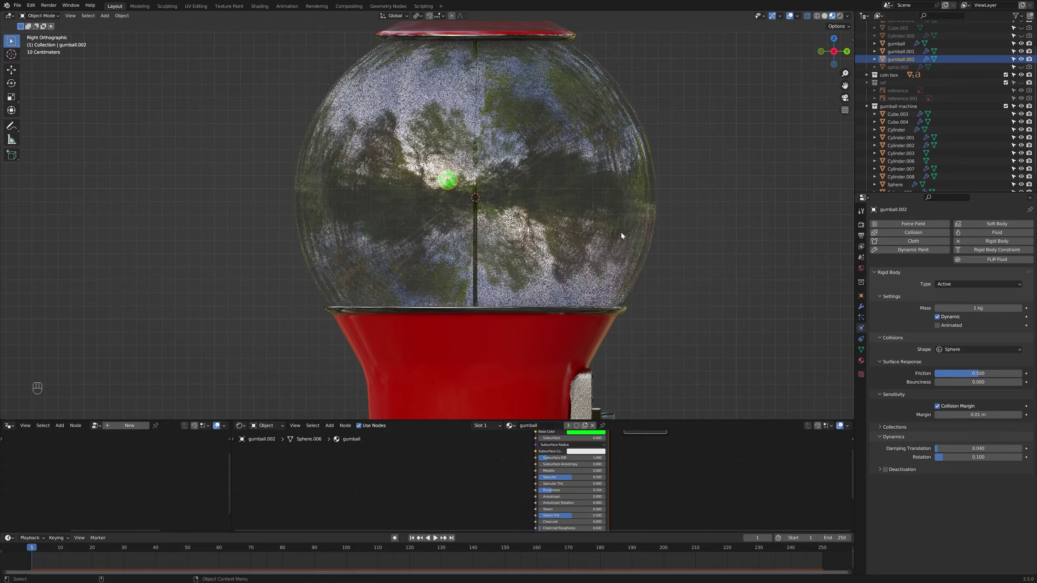
{"action": "key", "text": "g"}
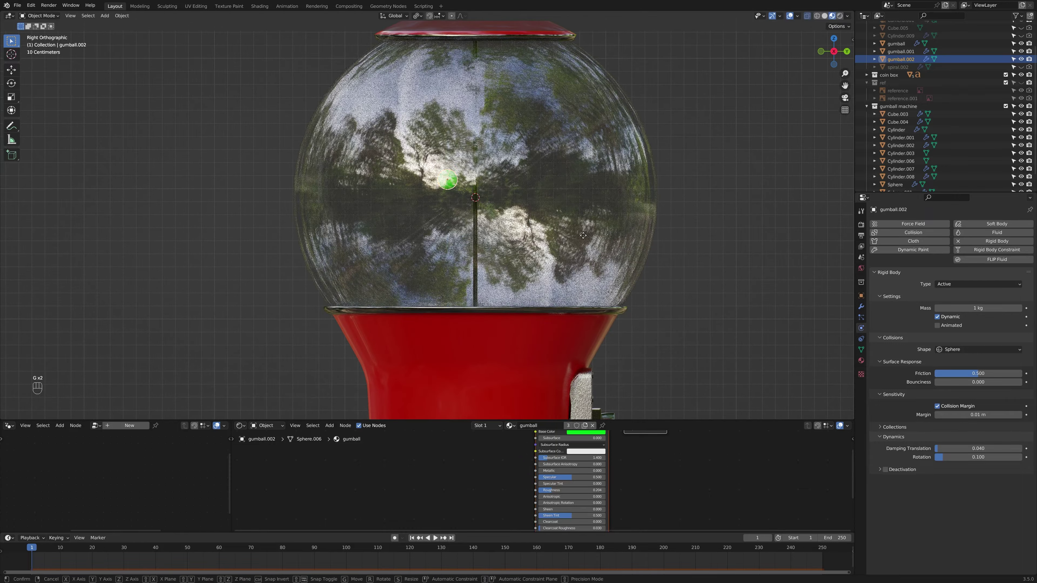
{"action": "key", "text": "g"}
{"action": "key", "text": "g"}
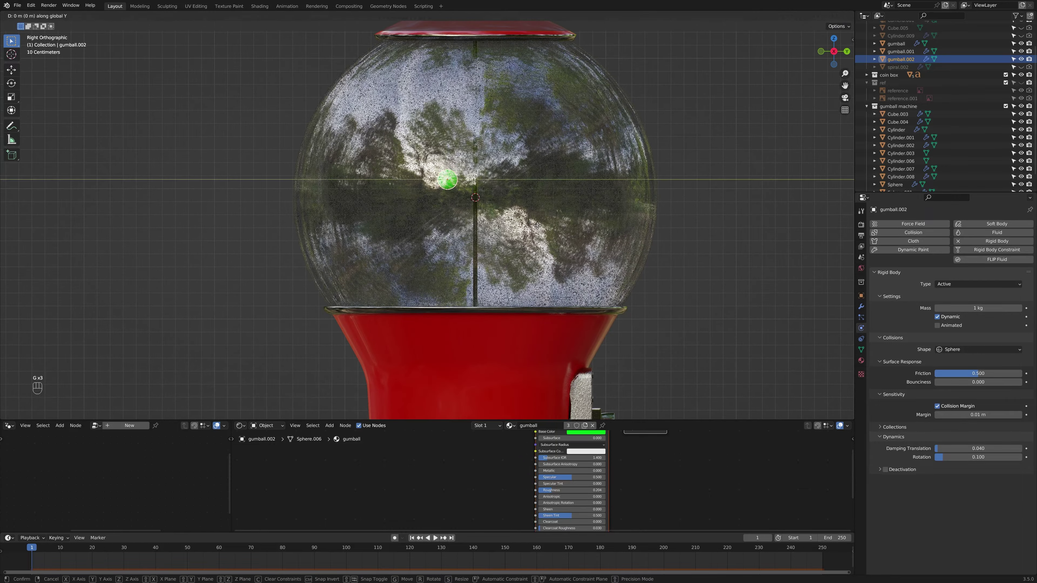
{"action": "left_click", "coordinate": [453, 231]}
{"action": "scroll", "coordinate": [453, 228], "scroll_direction": "down", "scroll_amount": 3}
{"action": "middle_click_drag", "start_coordinate": [604, 241], "coordinate": [525, 247]}
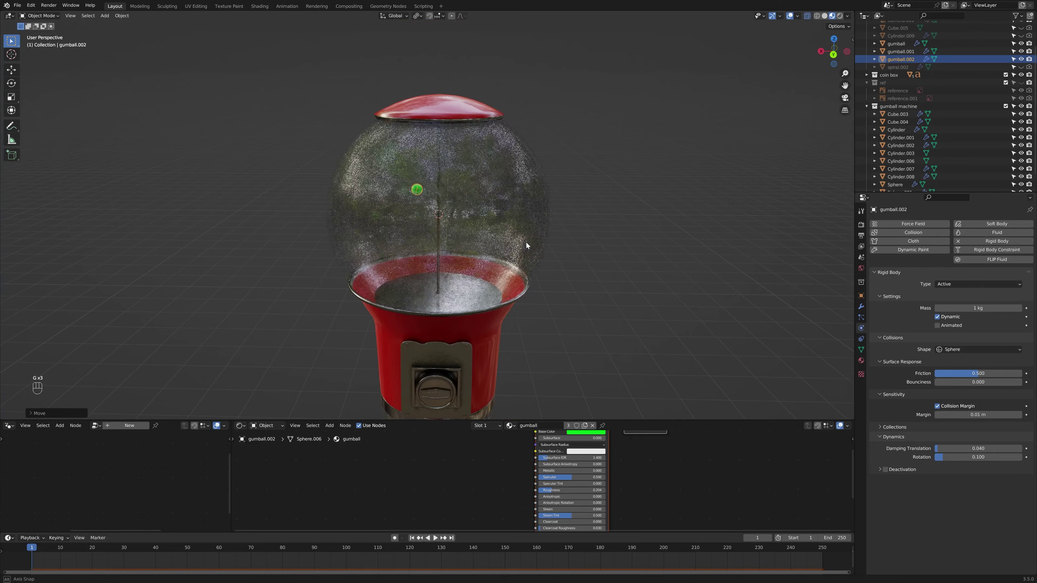
Step: Add an Array modifier to the copied gumball and remove its Subdivision modifier
{"action": "left_click", "coordinate": [861, 306]}
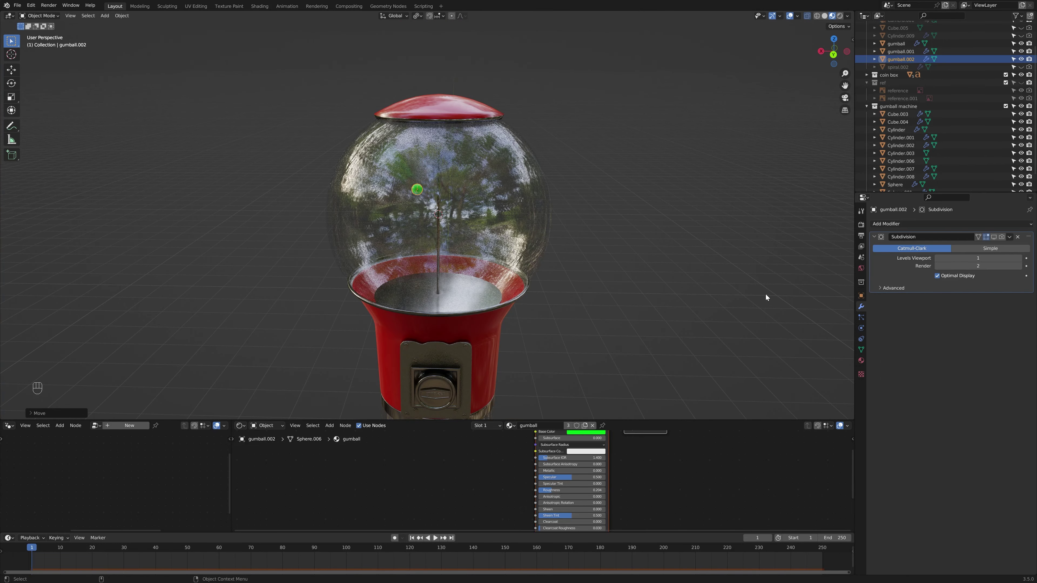
{"action": "middle_click_drag", "start_coordinate": [503, 288], "coordinate": [505, 286]}
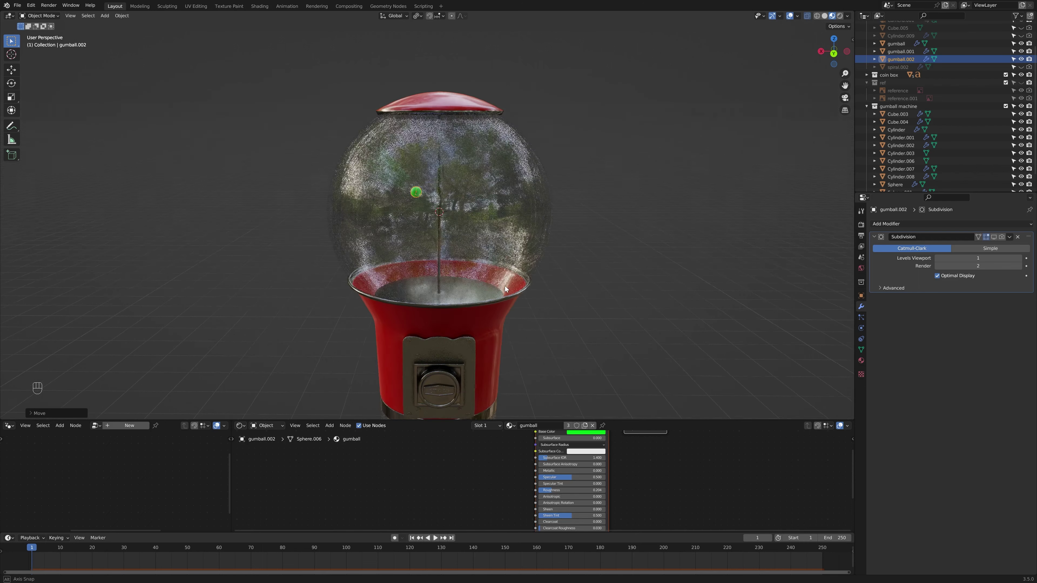
{"action": "left_click", "coordinate": [894, 226]}
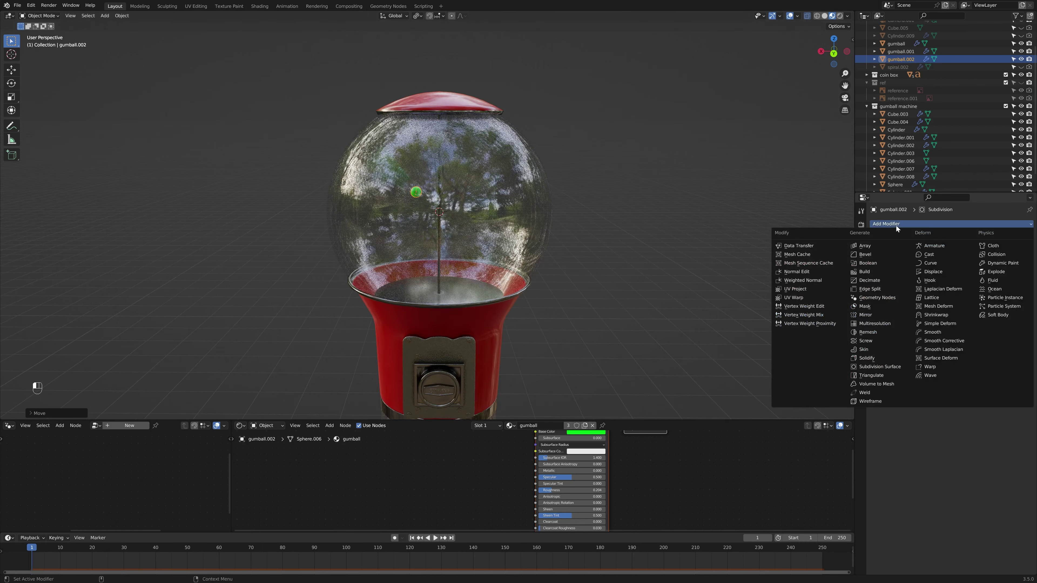
{"action": "left_click", "coordinate": [886, 244]}
{"action": "scroll", "coordinate": [665, 255], "scroll_direction": "up", "scroll_amount": 4}
{"action": "left_click", "coordinate": [1017, 237]}
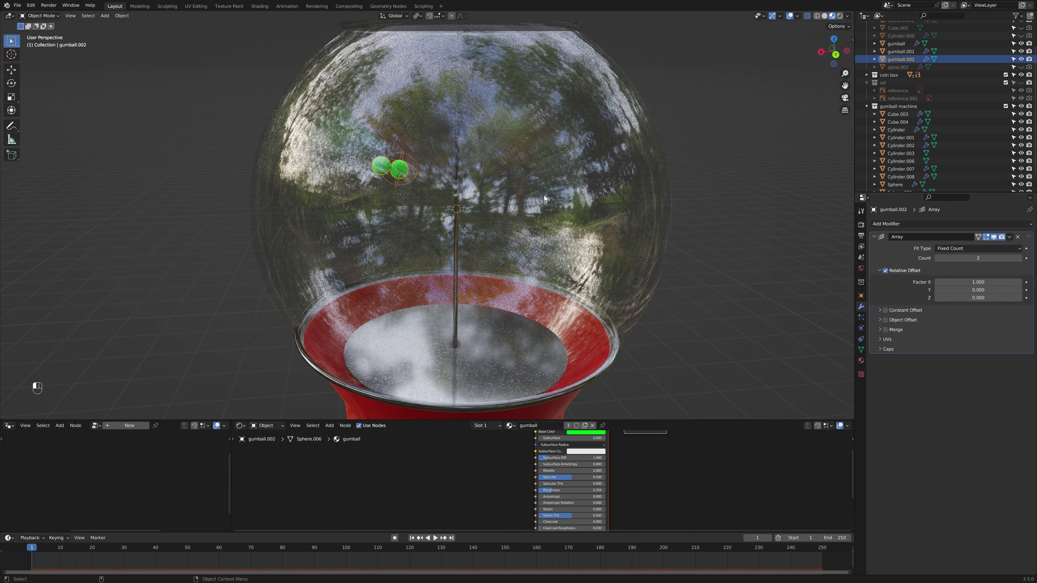
Step: Move the arrayed gumballs along the global X axis towards the globe's opposite side and set the relative offset X factor to 1.4
{"action": "key", "text": "g"}
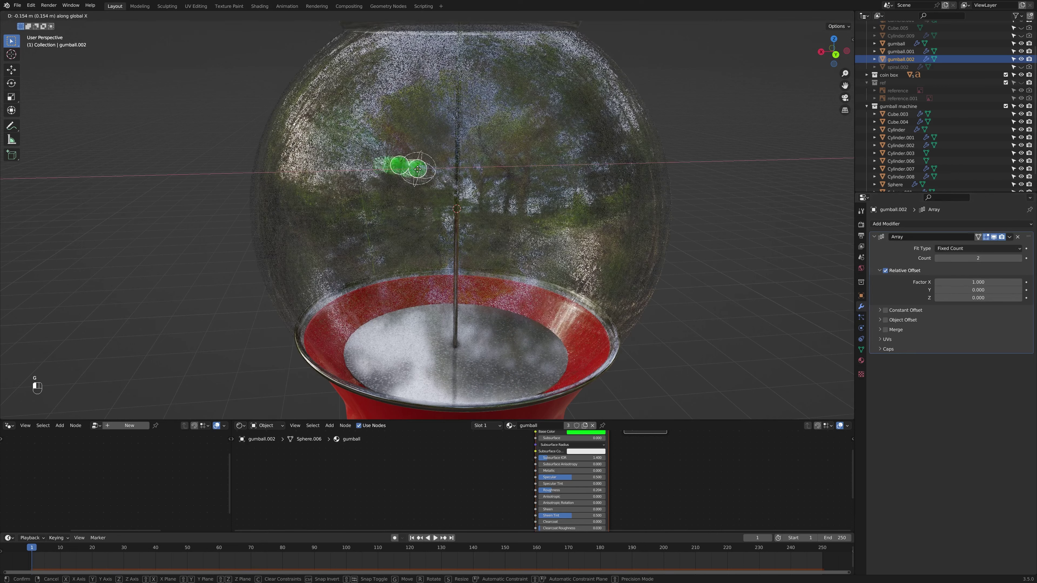
{"action": "left_click", "coordinate": [585, 165]}
{"action": "left_click", "coordinate": [1020, 282]}
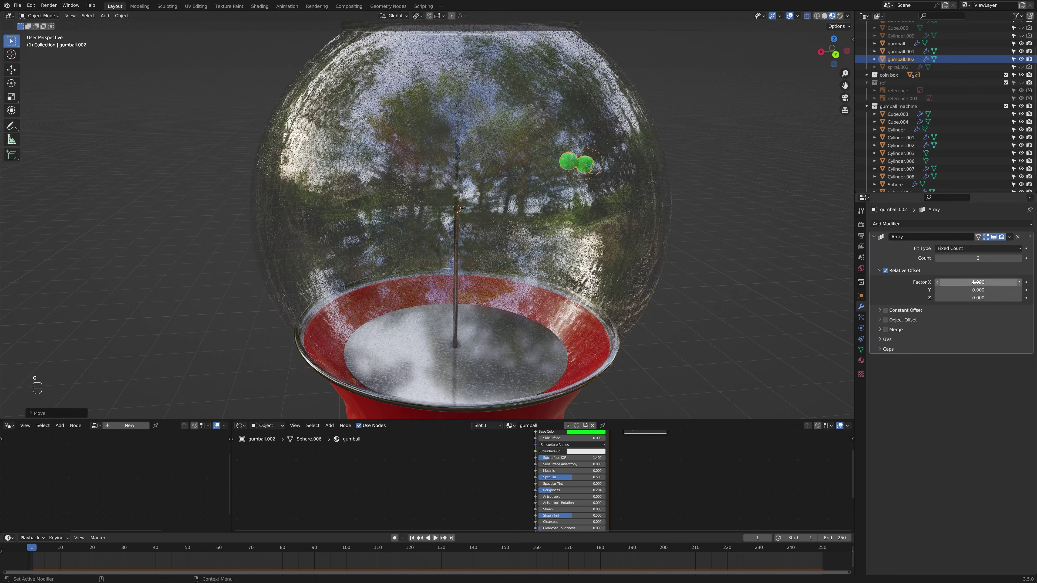
{"action": "left_click", "coordinate": [1020, 282]}
{"action": "left_click", "coordinate": [1020, 283]}
{"action": "left_click", "coordinate": [1020, 282]}
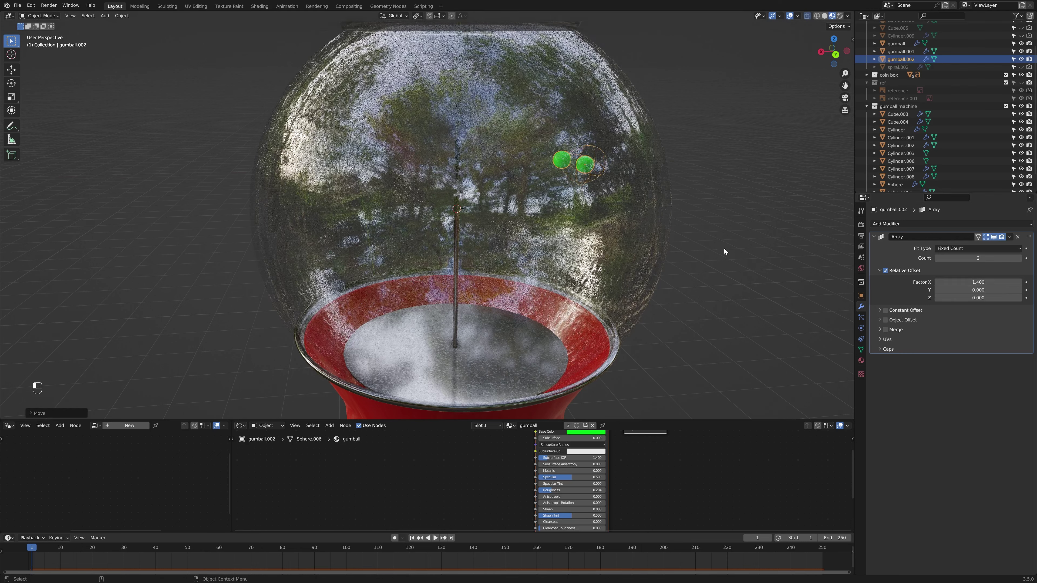
Step: Reset the arrayed gumball's rotation to 0° on all three axes, working from the back orthographic view
{"action": "middle_click_drag", "start_coordinate": [723, 247], "coordinate": [729, 163], "text": "alt"}
{"action": "key", "text": "b"}
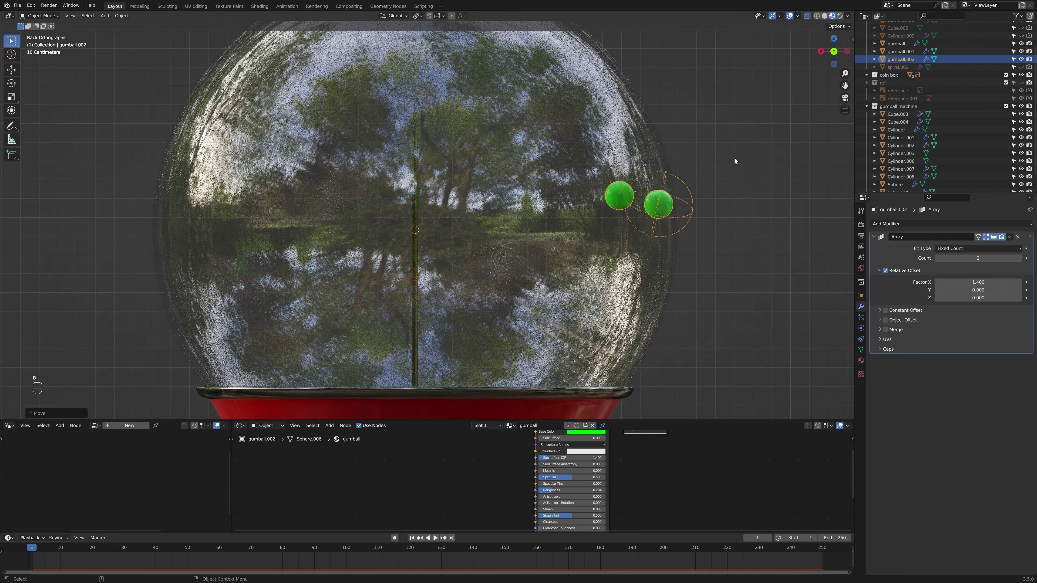
{"action": "key", "text": "n"}
{"action": "scroll", "coordinate": [848, 61], "scroll_direction": "up", "scroll_amount": 7, "text": "ctrl"}
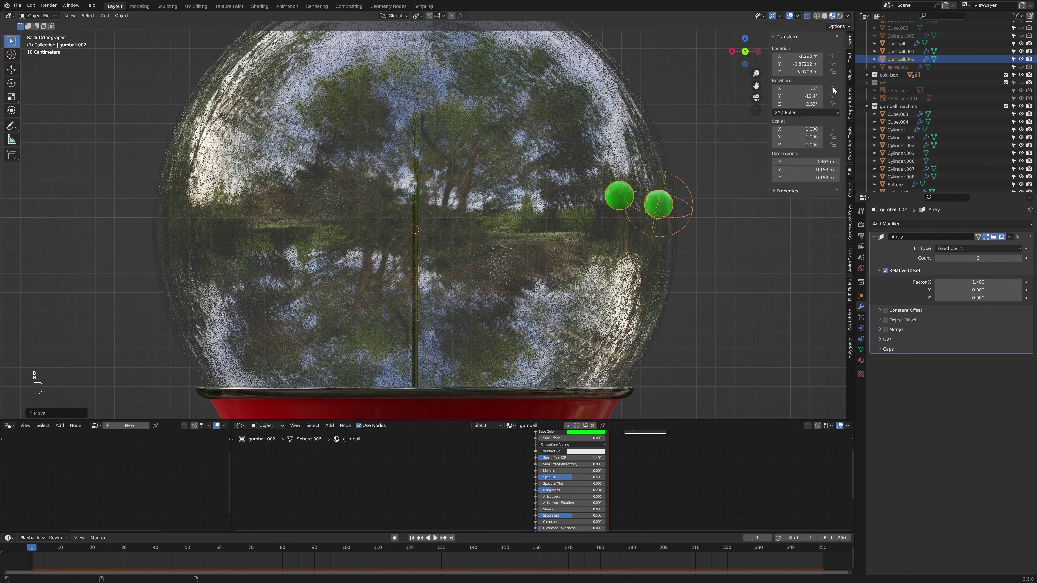
{"action": "left_click_drag", "start_coordinate": [800, 104], "coordinate": [804, 87]}
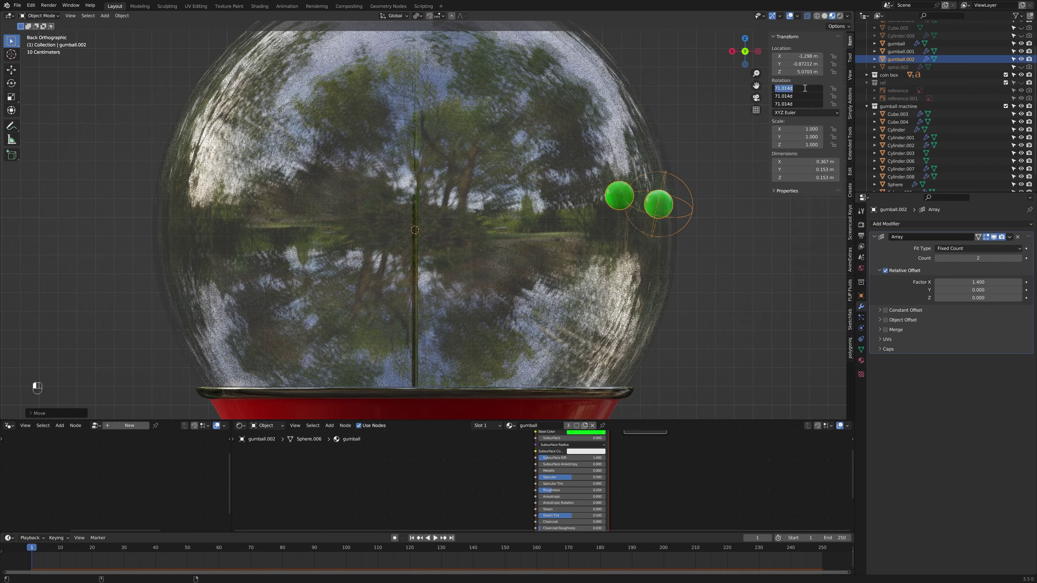
{"action": "type", "text": "0"}
{"action": "key", "text": "Return"}
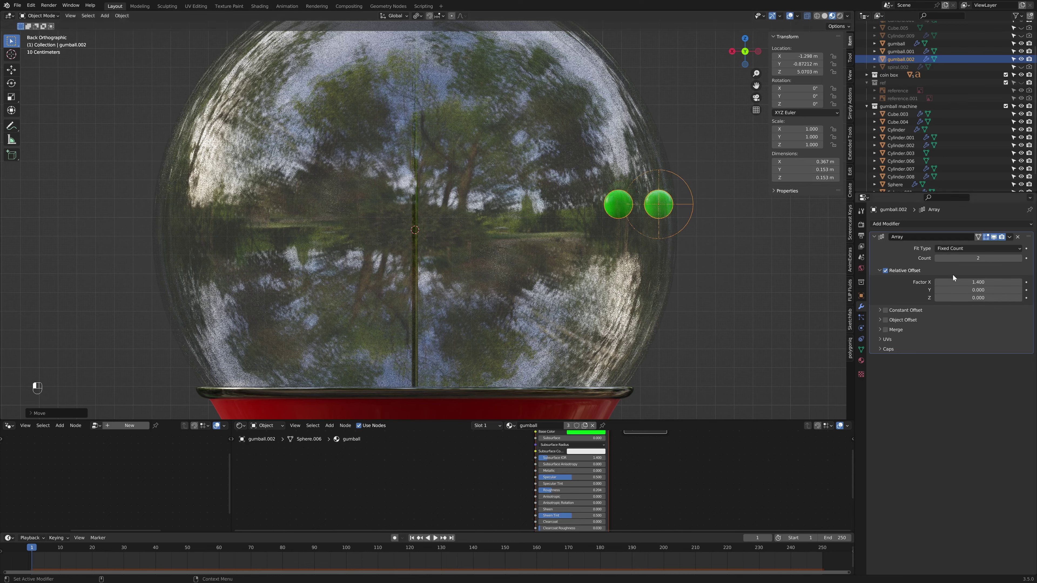
Step: Move the gumball pair about 0.12 m along global X into the globe and set the array's X factor to 1.3
{"action": "scroll", "coordinate": [828, 291], "scroll_direction": "down", "scroll_amount": 1}
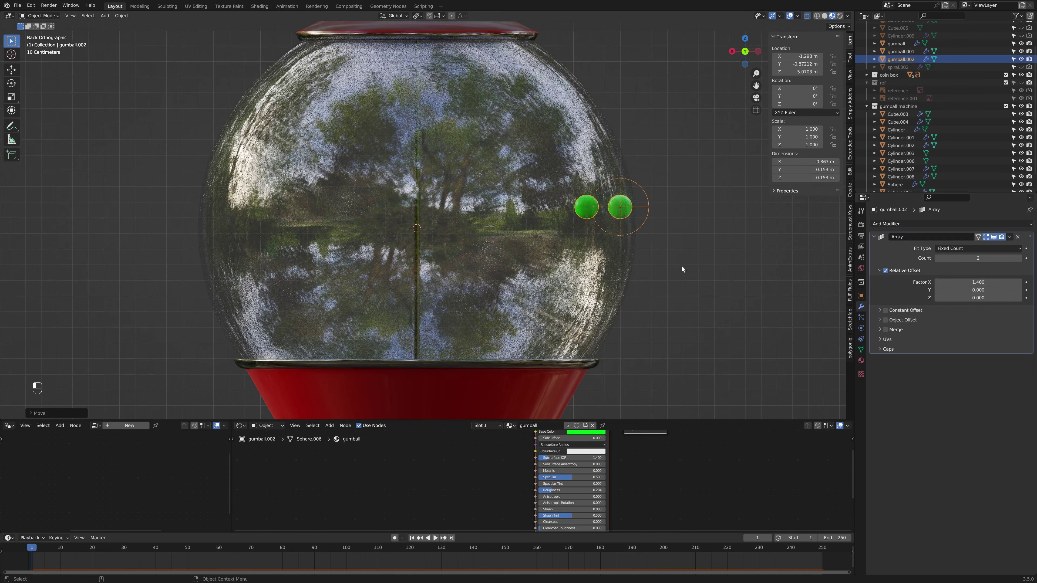
{"action": "key", "text": "g"}
{"action": "key", "text": "x"}
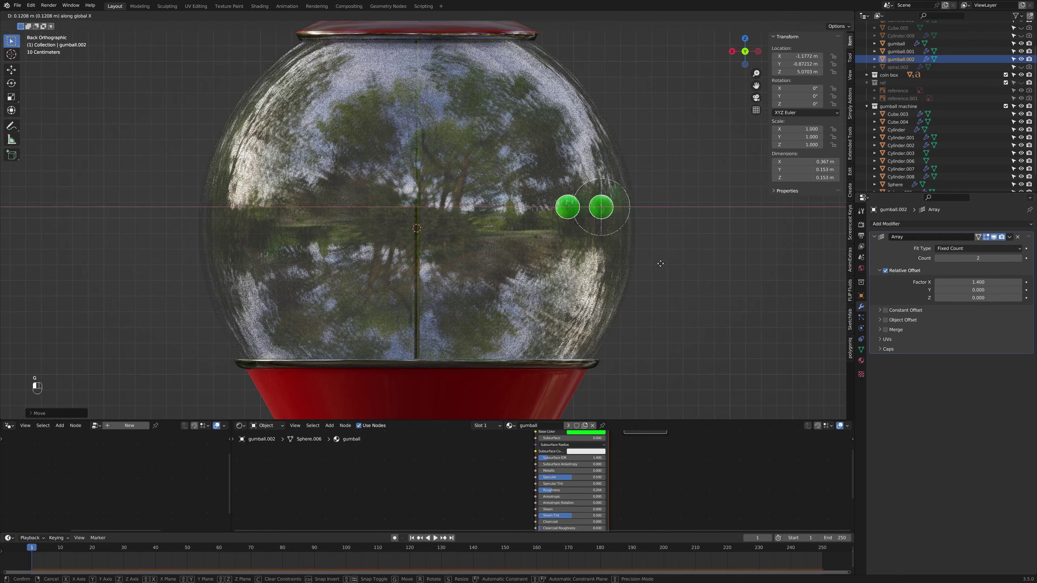
{"action": "left_click", "coordinate": [661, 263]}
{"action": "left_click", "coordinate": [937, 282]}
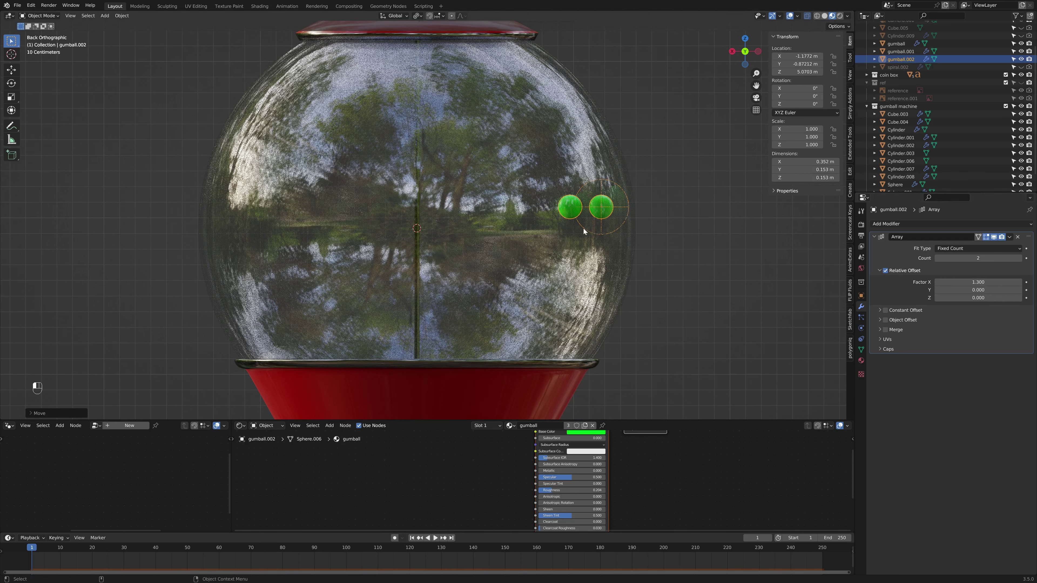
Step: Set the array's count to 9 and position the gumball row on the X axis at about -0.754 m
{"action": "middle_click_drag", "start_coordinate": [596, 211], "coordinate": [754, 73]}
{"action": "left_click", "coordinate": [741, 52]}
{"action": "left_click_drag", "start_coordinate": [978, 259], "coordinate": [1025, 258]}
{"action": "scroll", "coordinate": [681, 251], "scroll_direction": "down", "scroll_amount": 4}
{"action": "middle_click_drag", "start_coordinate": [680, 251], "coordinate": [756, 298]}
{"action": "key", "text": "ctrl+z"}
{"action": "key", "text": "ctrl+z"}
{"action": "key", "text": "ctrl+z"}
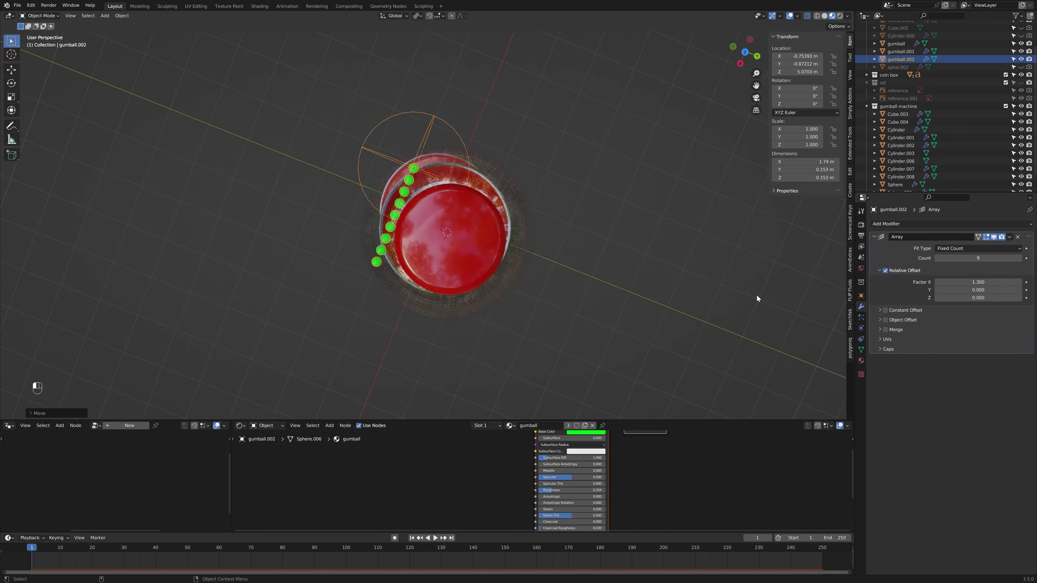
Step: Add a second Array modifier with relative offset factors X 0 and Y 1.3 and a count of 9
{"action": "left_click", "coordinate": [950, 225]}
{"action": "left_click", "coordinate": [859, 247]}
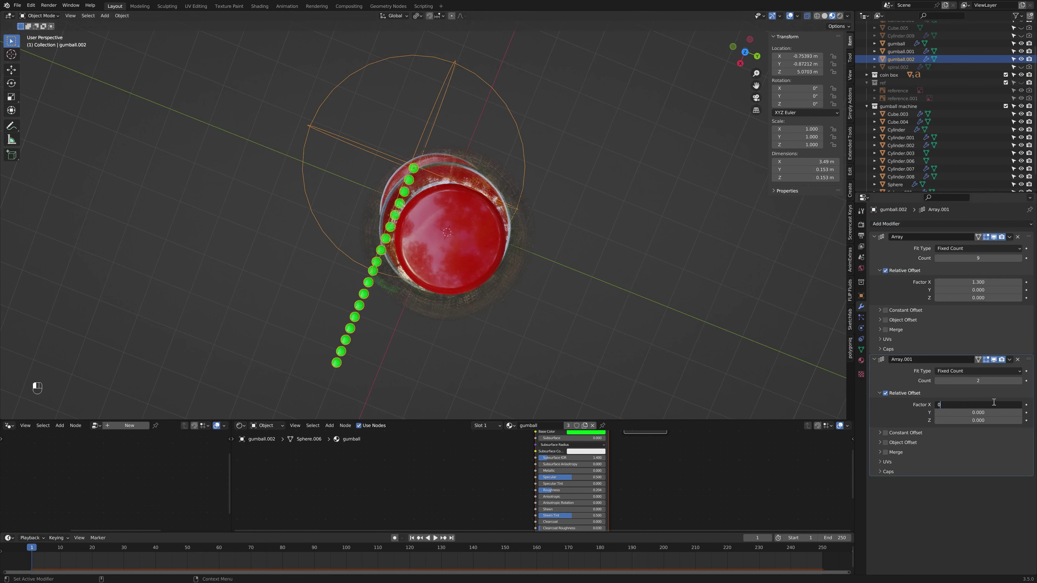
{"action": "key", "text": "Return"}
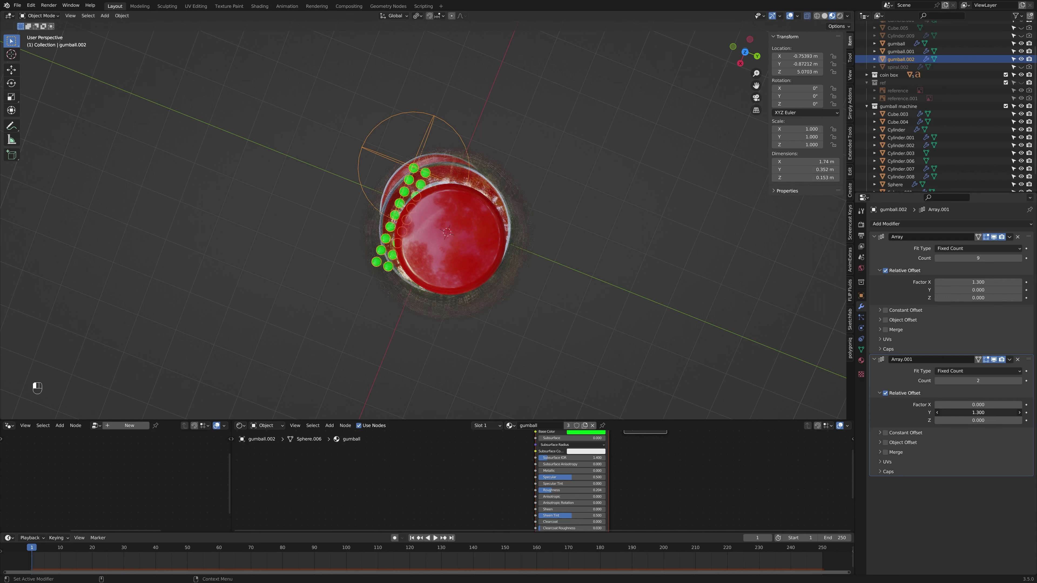
{"action": "left_click", "coordinate": [1020, 381]}
{"action": "left_click", "coordinate": [1020, 381]}
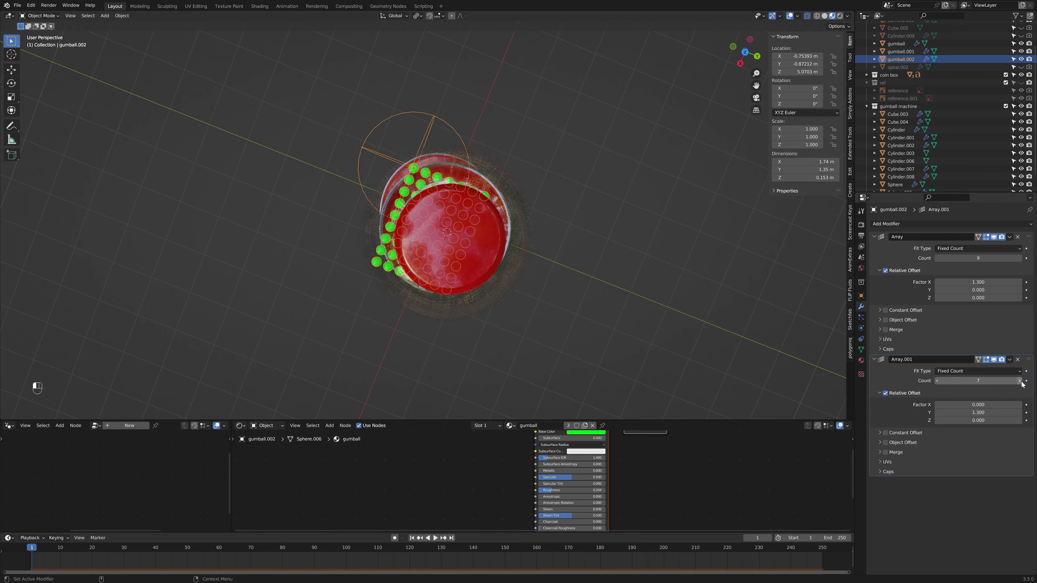
{"action": "left_click", "coordinate": [1020, 381]}
Step: Add a third Array modifier with relative offset factors X 0 and Z -1.6 to stack gumball layers downwards
{"action": "middle_click_drag", "start_coordinate": [654, 327], "coordinate": [708, 290]}
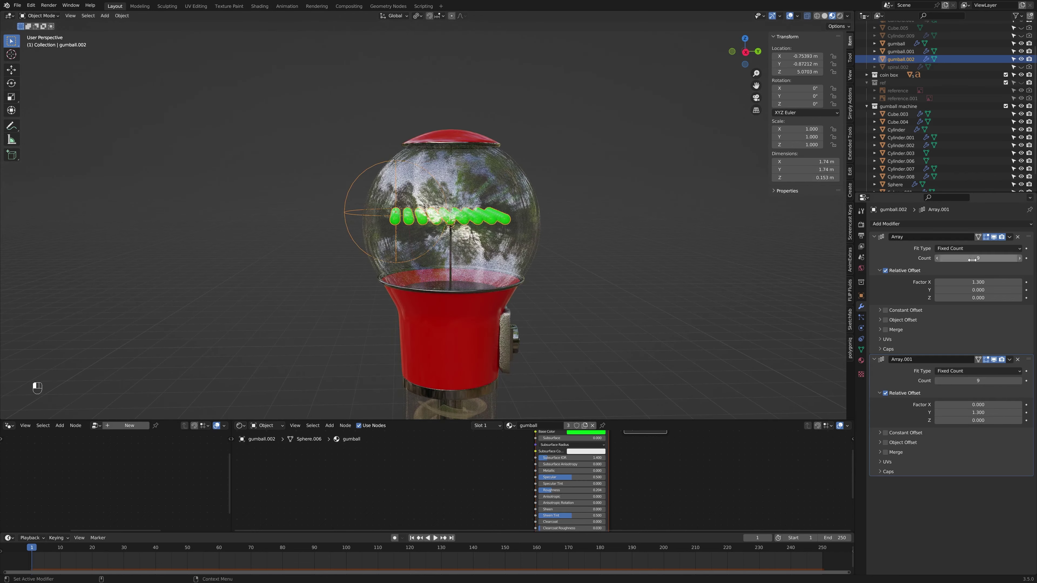
{"action": "left_click", "coordinate": [931, 224]}
{"action": "left_click", "coordinate": [872, 247]}
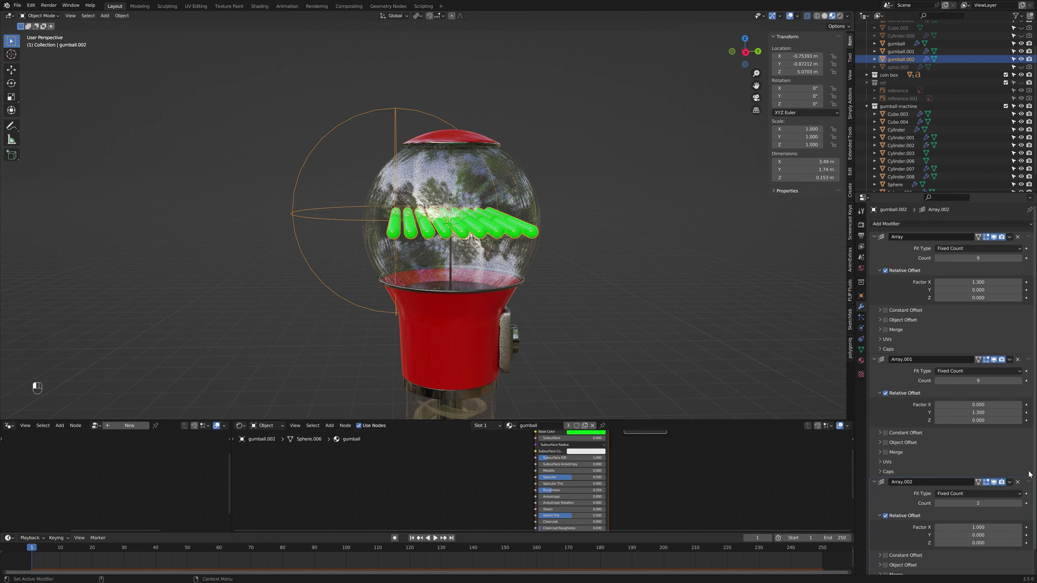
{"action": "left_click", "coordinate": [981, 527]}
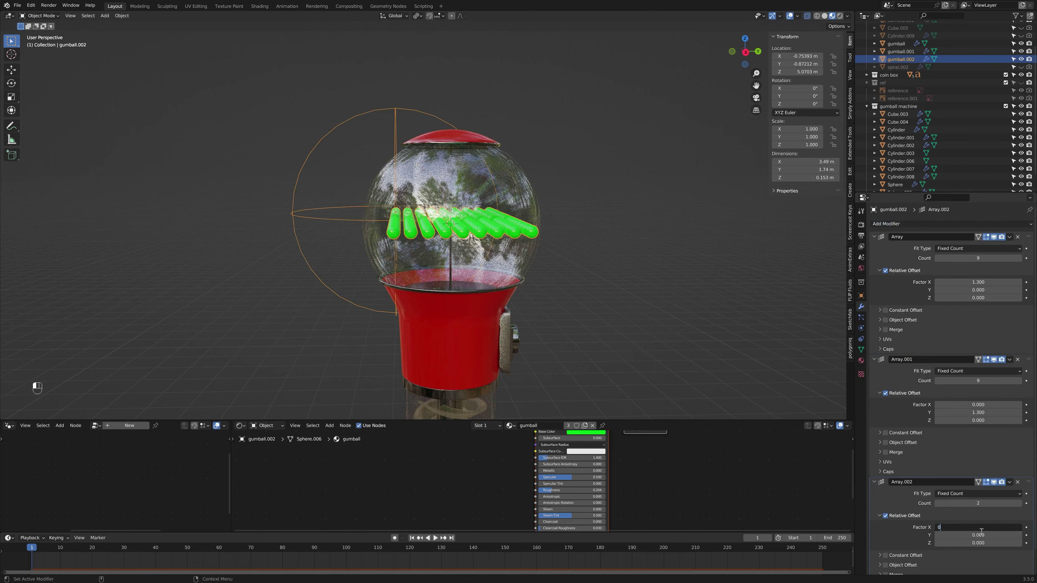
{"action": "type", "text": "0"}
{"action": "key", "text": "Return"}
{"action": "scroll", "coordinate": [982, 533], "scroll_direction": "down", "scroll_amount": 2}
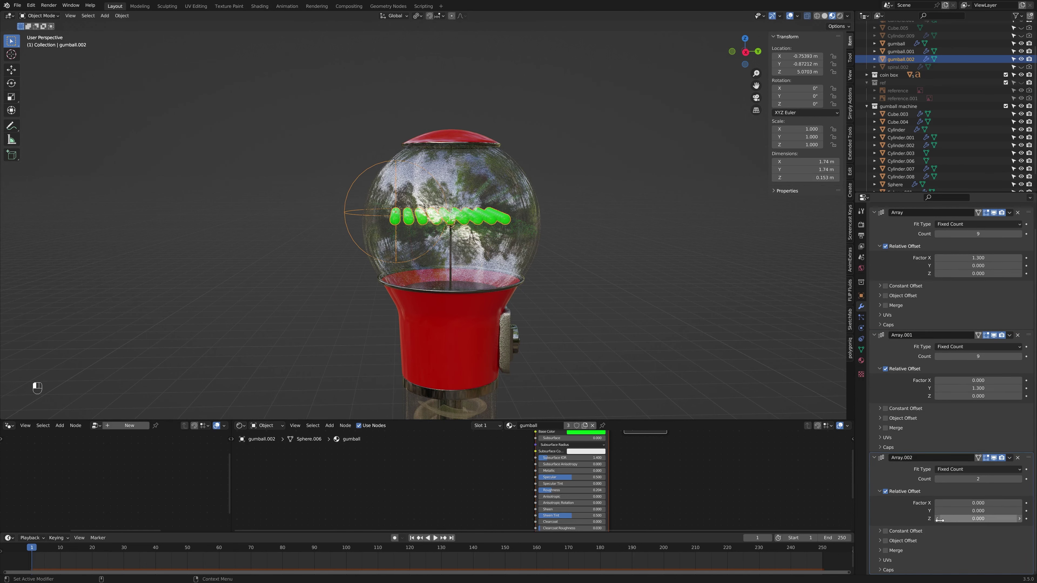
{"action": "left_click_drag", "start_coordinate": [938, 521], "coordinate": [959, 521]}
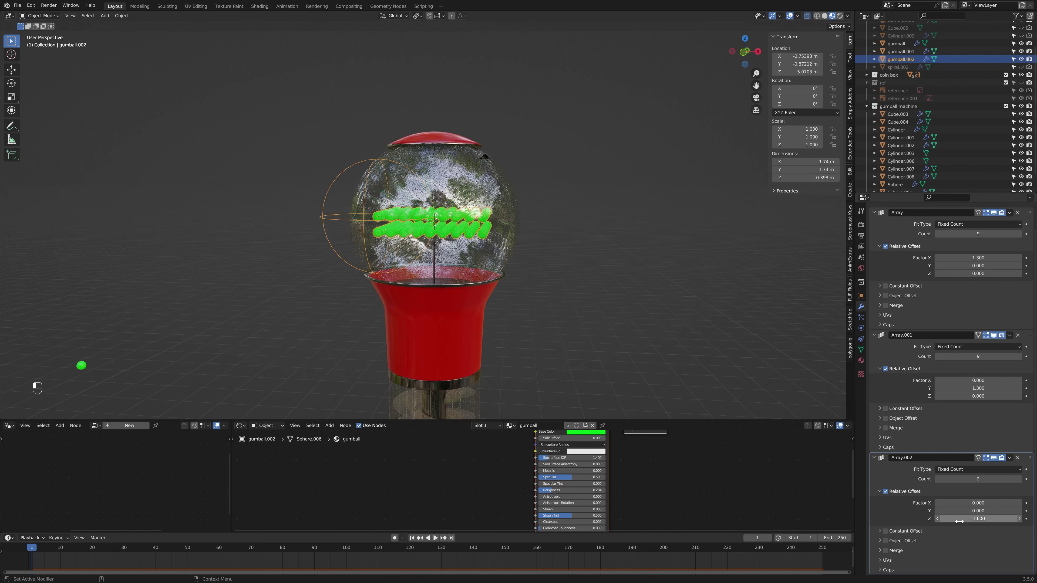
Step: Set the third array's count to 3
{"action": "left_click", "coordinate": [1019, 479]}
{"action": "left_click", "coordinate": [1026, 479]}
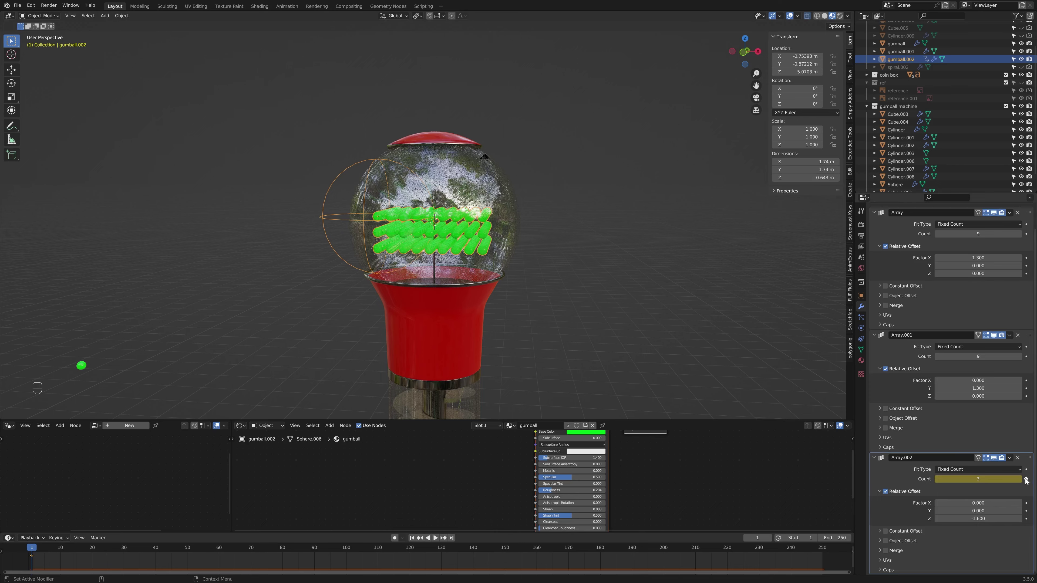
{"action": "left_click", "coordinate": [1020, 479]}
{"action": "middle_click_drag", "start_coordinate": [626, 278], "coordinate": [602, 277]}
{"action": "scroll", "coordinate": [601, 278], "scroll_direction": "up", "scroll_amount": 3}
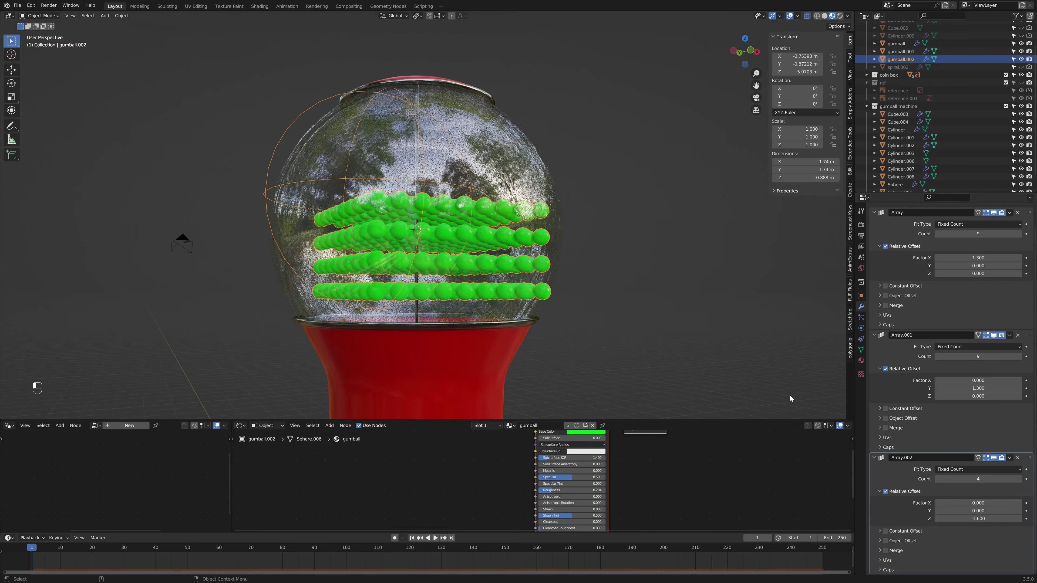
{"action": "left_click", "coordinate": [937, 479]}
{"action": "middle_click_drag", "start_coordinate": [600, 228], "coordinate": [543, 275]}
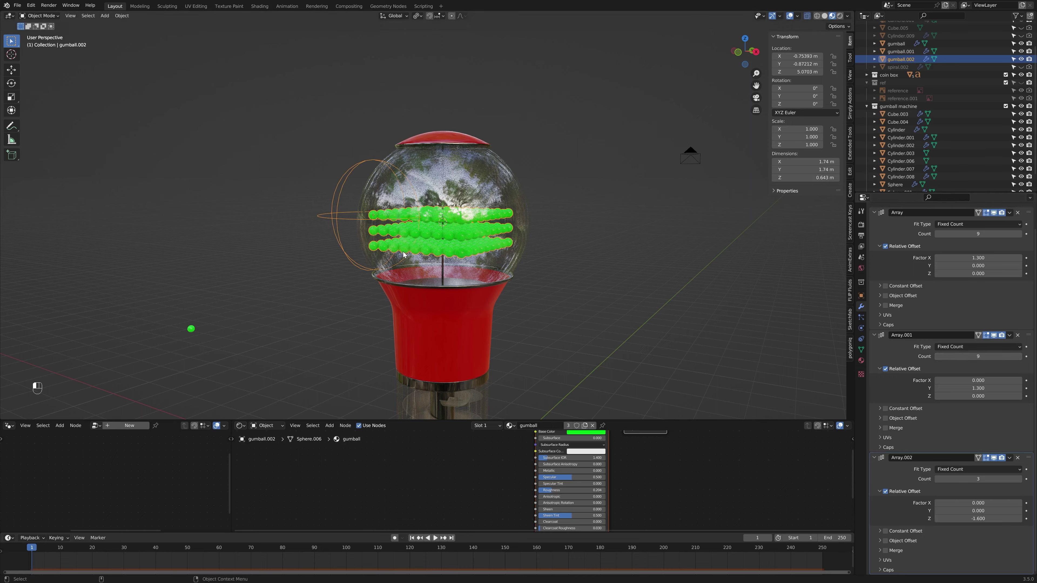
Step: Apply all three Array modifiers on the gumball grid and keep the grid selected
{"action": "scroll", "coordinate": [403, 254], "scroll_direction": "up", "scroll_amount": 2}
{"action": "left_click", "coordinate": [1009, 458]}
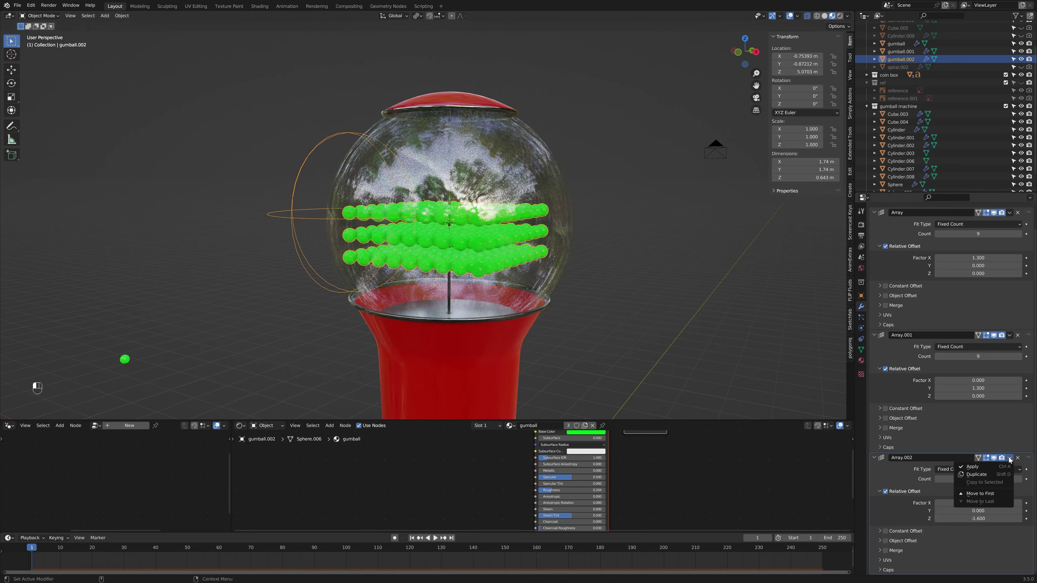
{"action": "left_click", "coordinate": [996, 466]}
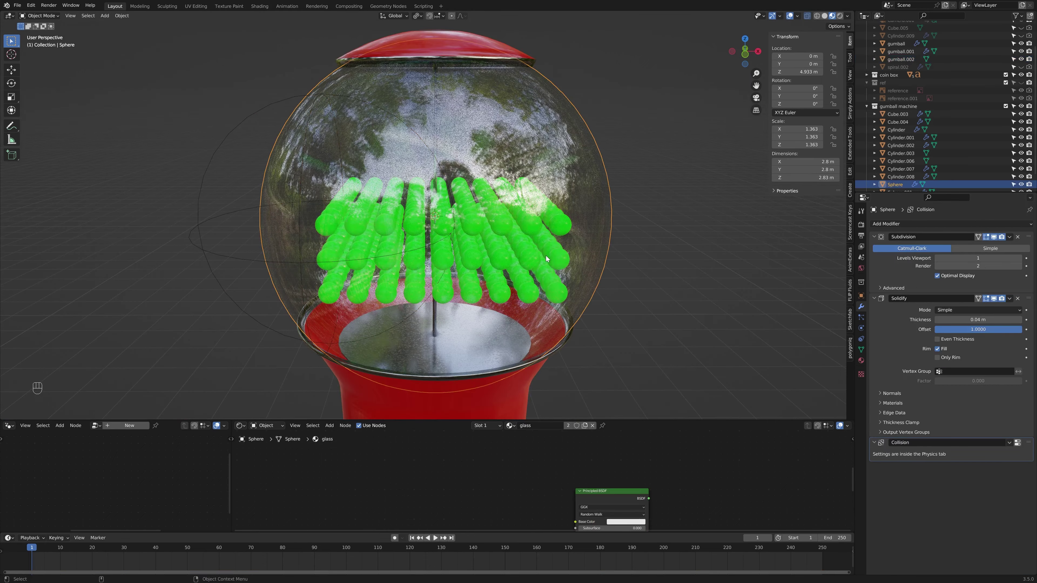
{"action": "left_click", "coordinate": [554, 257]}
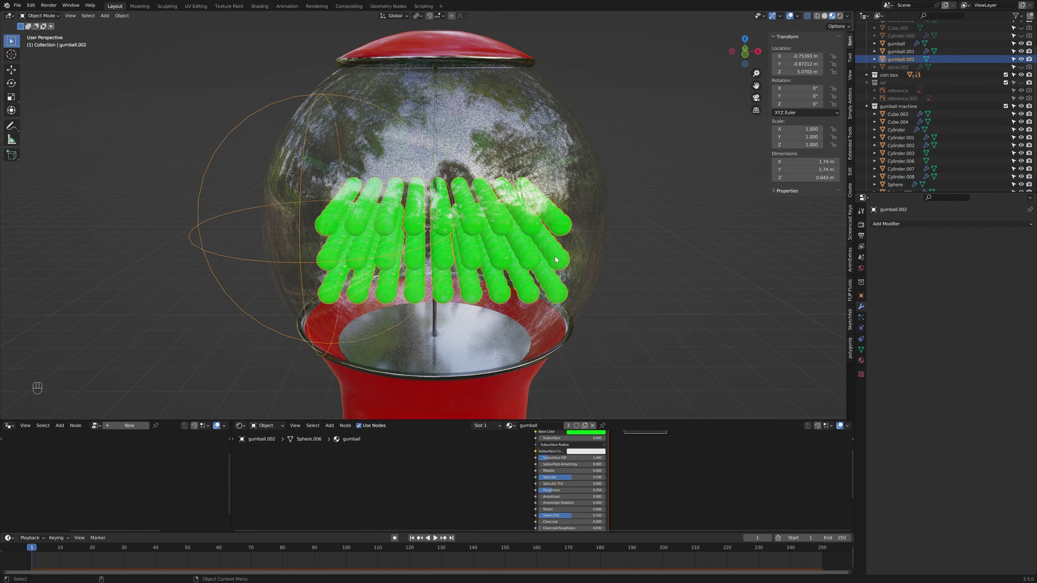
{"action": "middle_click_drag", "start_coordinate": [555, 259], "coordinate": [510, 267]}
{"action": "key", "text": "Tab"}
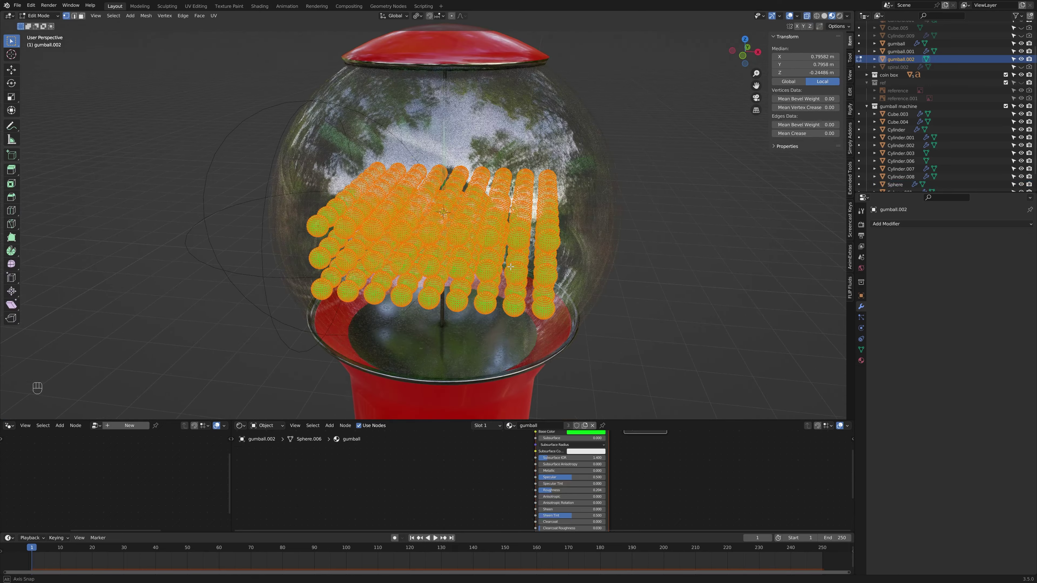
{"action": "middle_click_drag", "start_coordinate": [558, 226], "coordinate": [499, 241]}
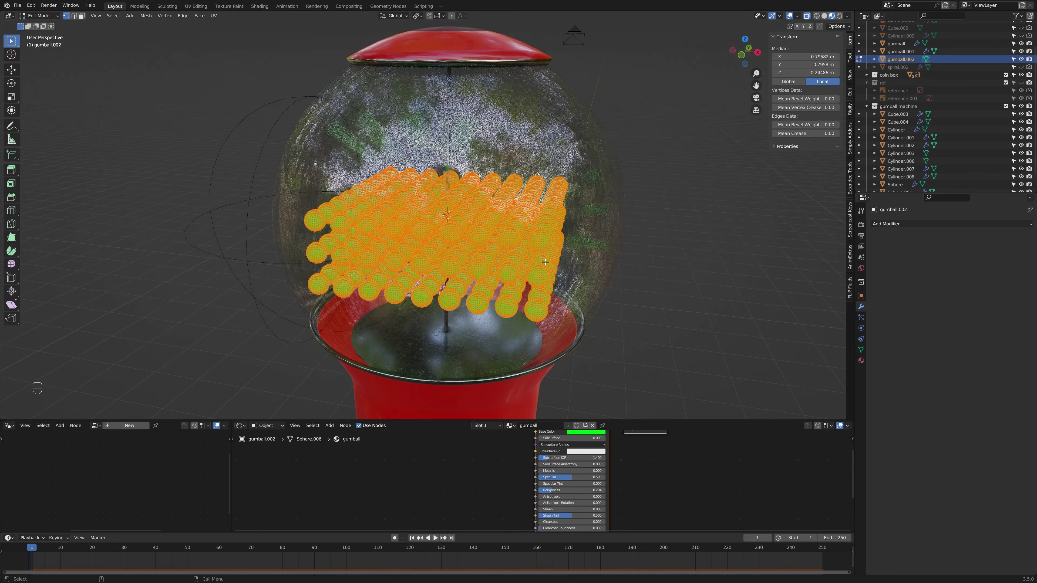
{"action": "right_click", "coordinate": [508, 235]}
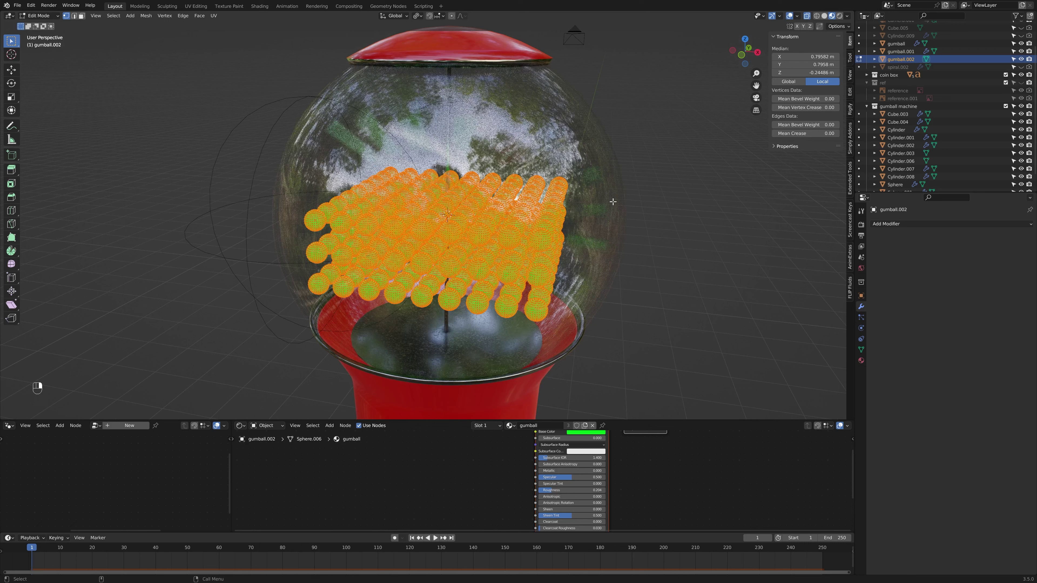
{"action": "key", "text": "Tab"}
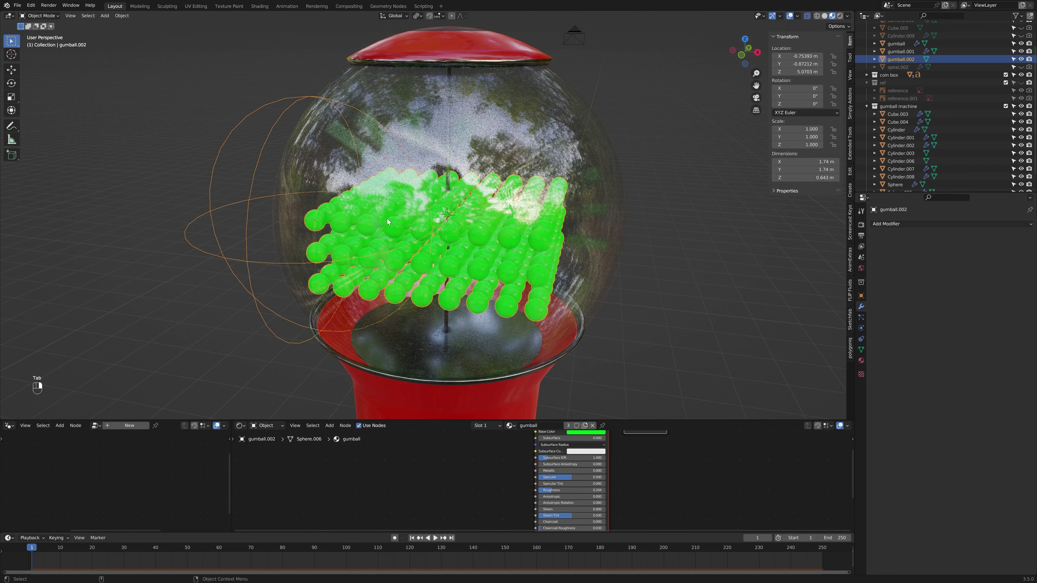
Step: Move the gumball grid into a new collection named gumballs
{"action": "key", "text": "m"}
{"action": "left_click", "coordinate": [419, 231]}
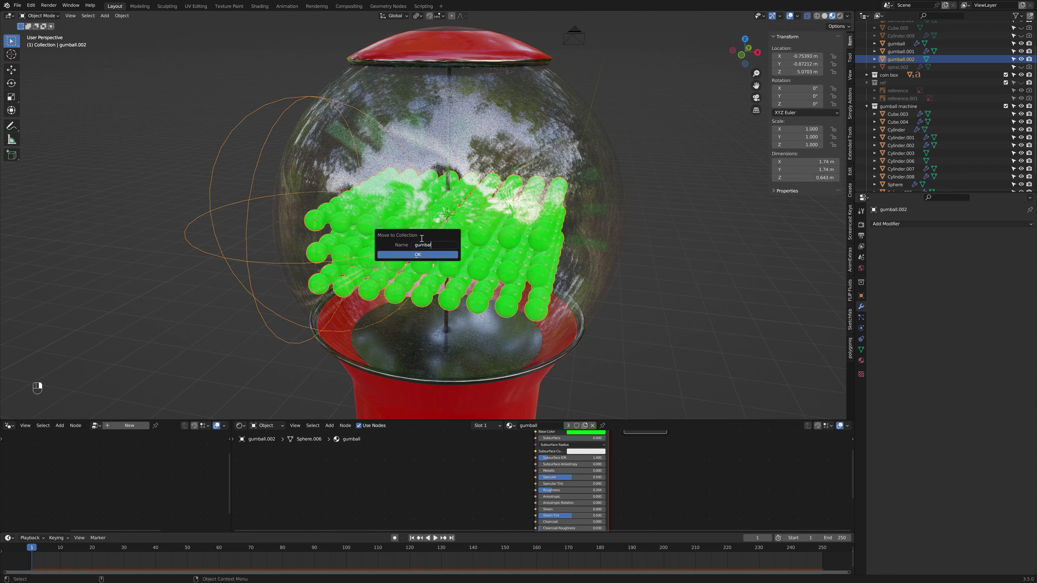
{"action": "key", "text": "Return"}
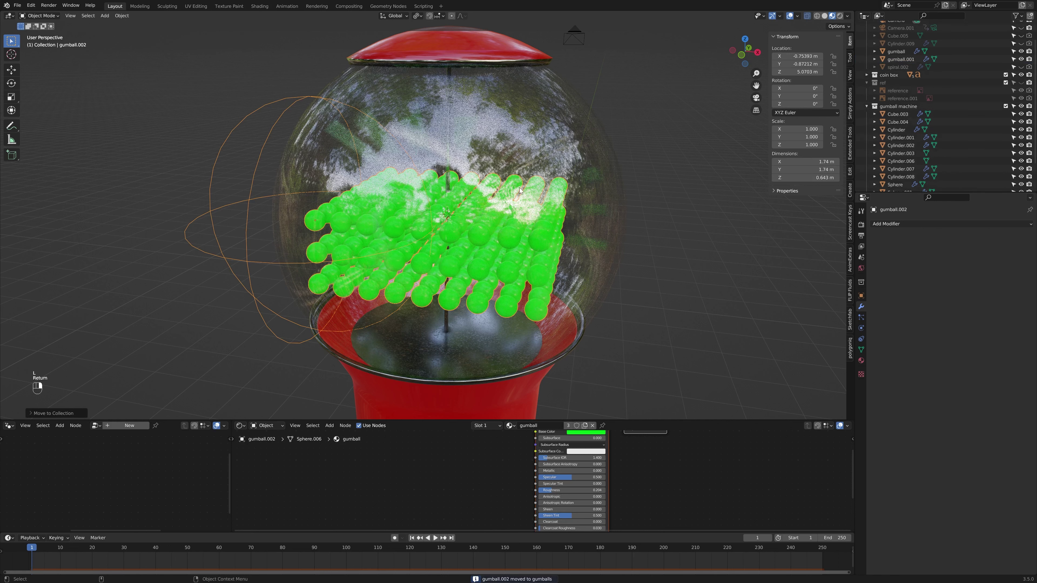
Step: Separate the gumball grid mesh by loose parts so every gumball is its own object
{"action": "left_click", "coordinate": [480, 241]}
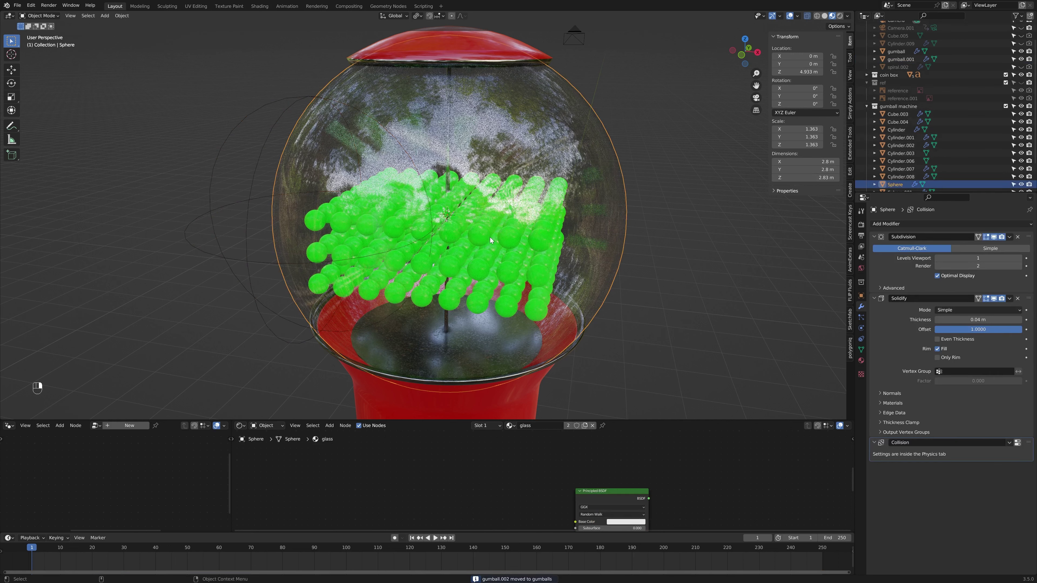
{"action": "left_click", "coordinate": [485, 236]}
{"action": "left_click", "coordinate": [485, 236]}
{"action": "left_click", "coordinate": [487, 238]}
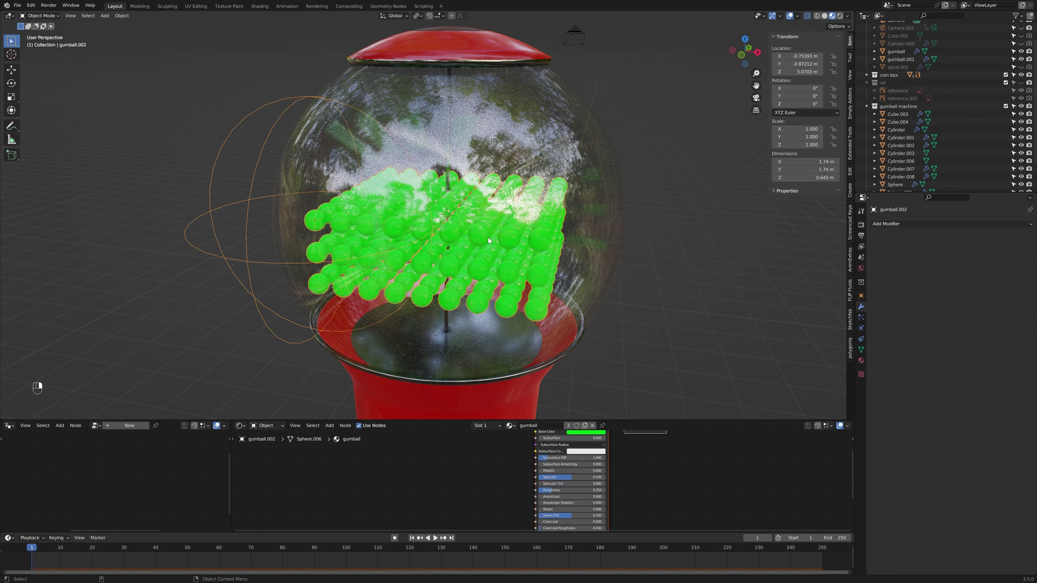
{"action": "key", "text": "Tab"}
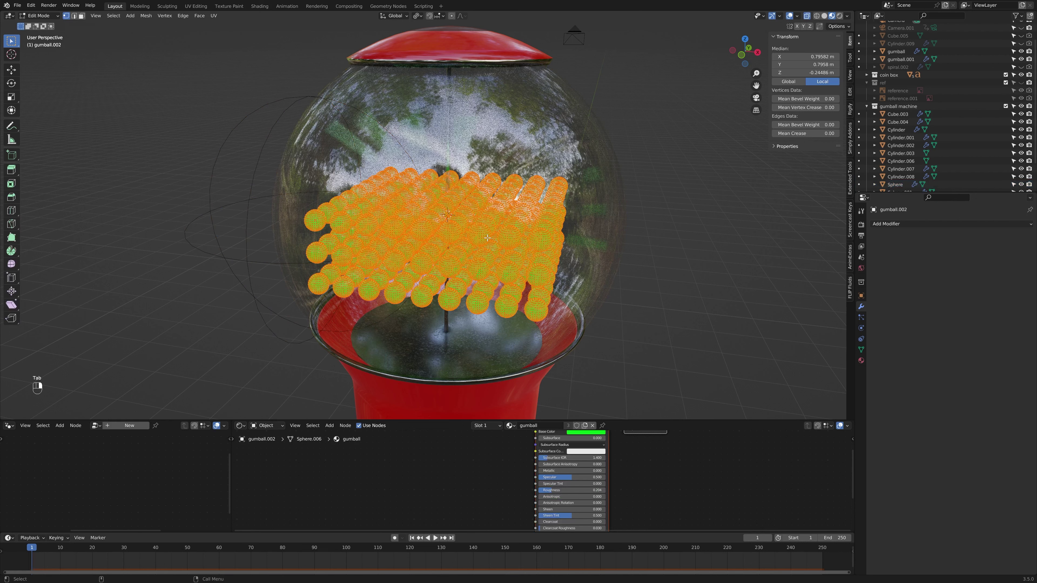
{"action": "right_click", "coordinate": [487, 228]}
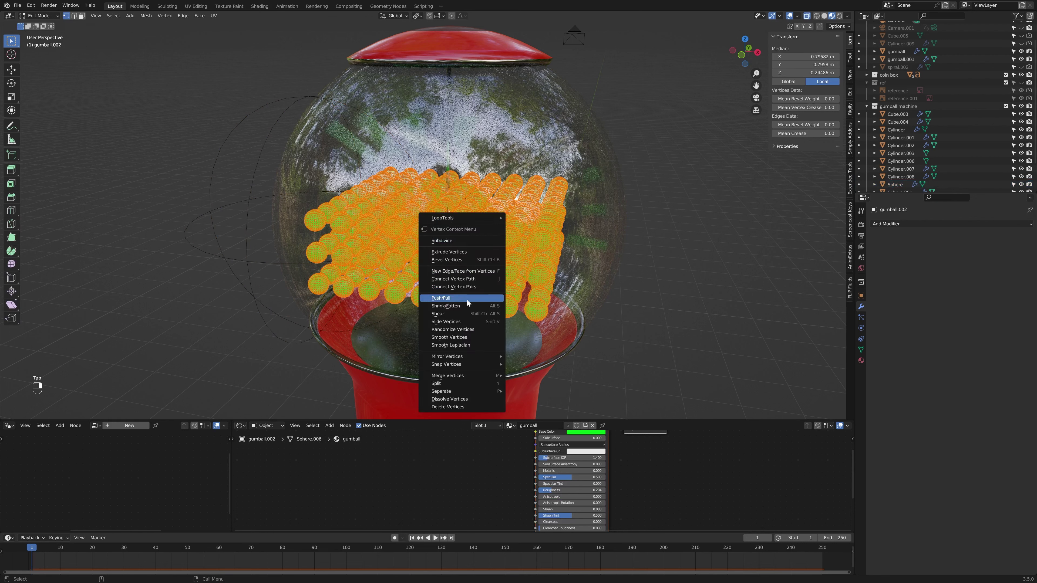
{"action": "mouse_move", "coordinate": [455, 395]}
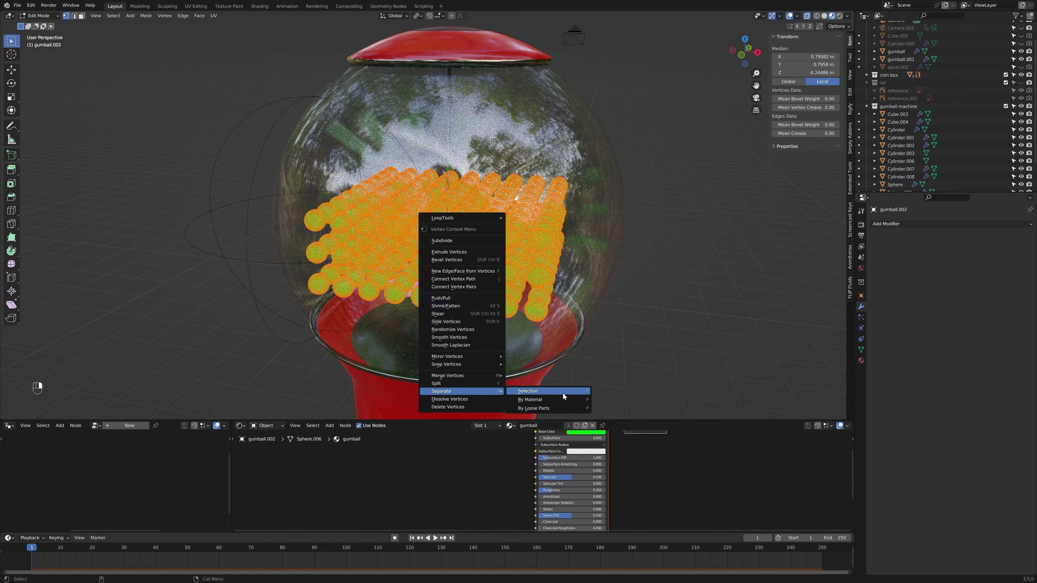
{"action": "left_click", "coordinate": [559, 408]}
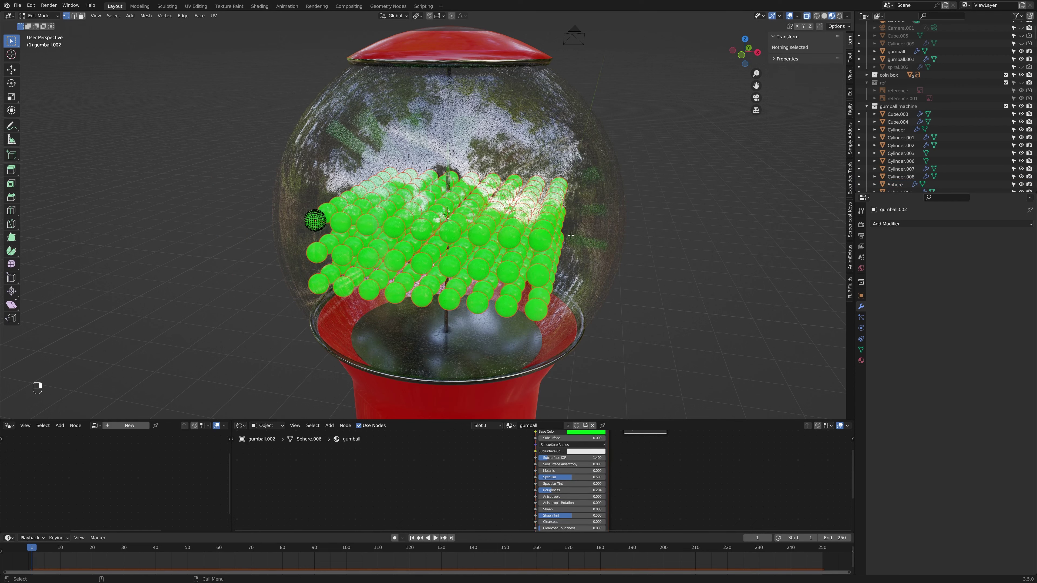
{"action": "key", "text": "Tab"}
Step: Examine the separated gumballs by picking single ones and trial-moving one inside the globe
{"action": "left_click", "coordinate": [401, 222]}
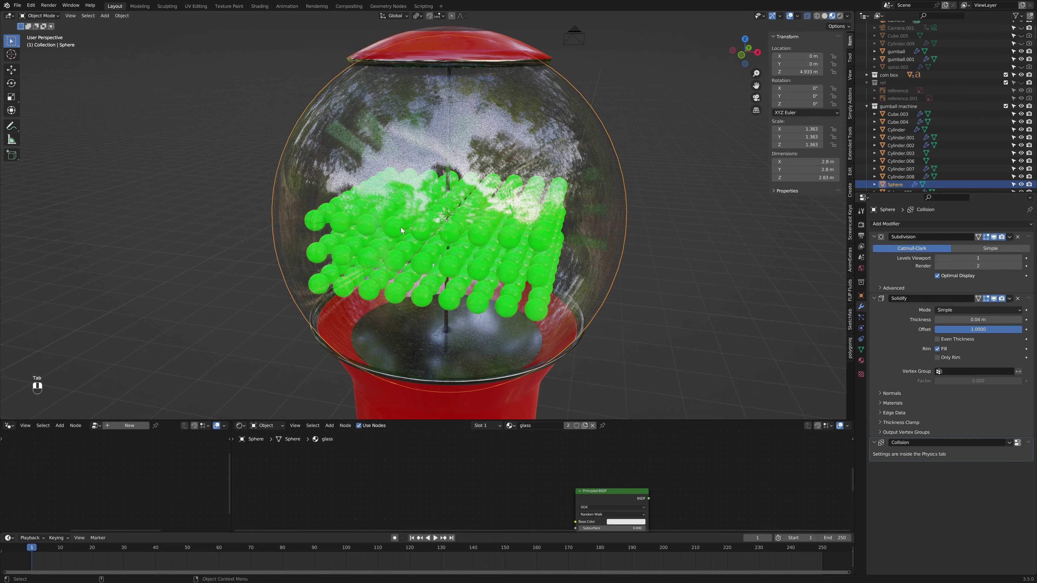
{"action": "left_click", "coordinate": [400, 228]}
{"action": "left_click", "coordinate": [443, 233]}
{"action": "left_click", "coordinate": [476, 239]}
{"action": "left_click", "coordinate": [315, 221]}
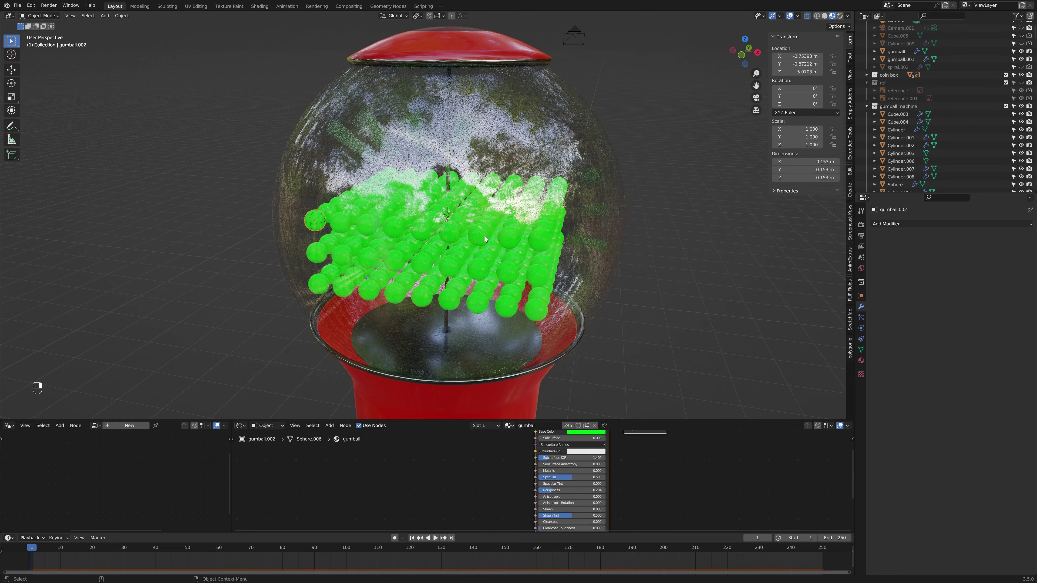
{"action": "scroll", "coordinate": [330, 264], "scroll_direction": "up", "scroll_amount": 5}
{"action": "scroll", "coordinate": [326, 240], "scroll_direction": "up", "scroll_amount": 2}
{"action": "left_click", "coordinate": [396, 248]}
{"action": "left_click", "coordinate": [397, 249]}
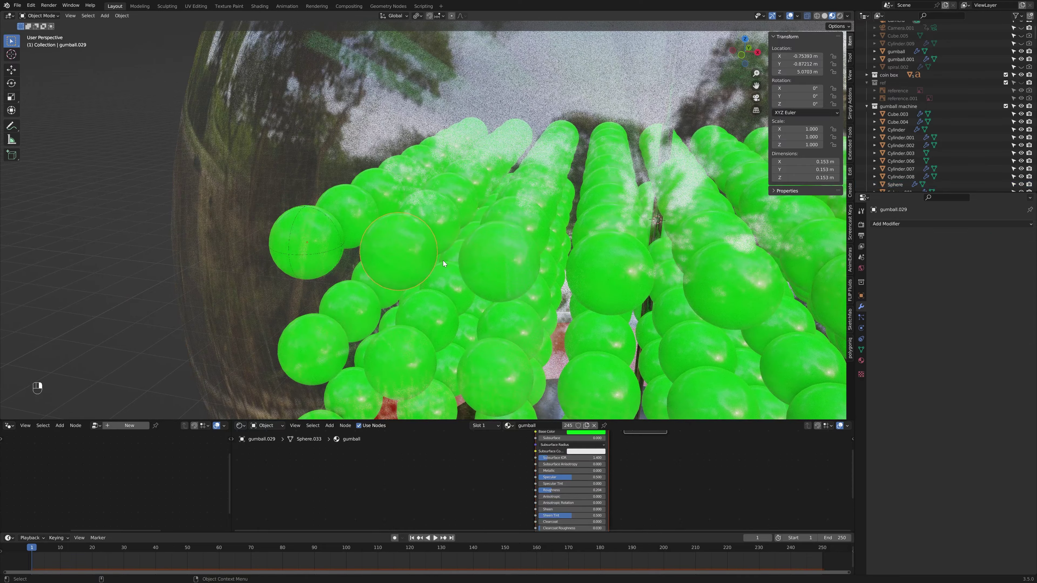
{"action": "key", "text": "g"}
{"action": "right_click", "coordinate": [511, 246]}
{"action": "scroll", "coordinate": [534, 279], "scroll_direction": "down", "scroll_amount": 3}
{"action": "scroll", "coordinate": [466, 221], "scroll_direction": "down", "scroll_amount": 4}
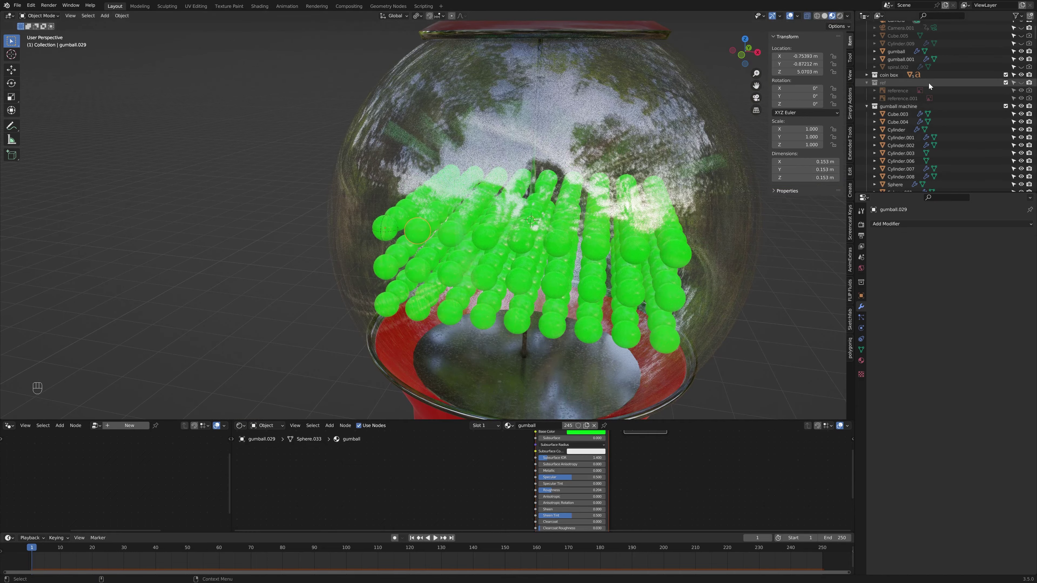
Step: Select all objects in the gumballs collection and set each one's origin to its geometry, then clear the selection
{"action": "scroll", "coordinate": [900, 58], "scroll_direction": "down", "scroll_amount": 7}
{"action": "scroll", "coordinate": [462, 151], "scroll_direction": "up", "scroll_amount": 3}
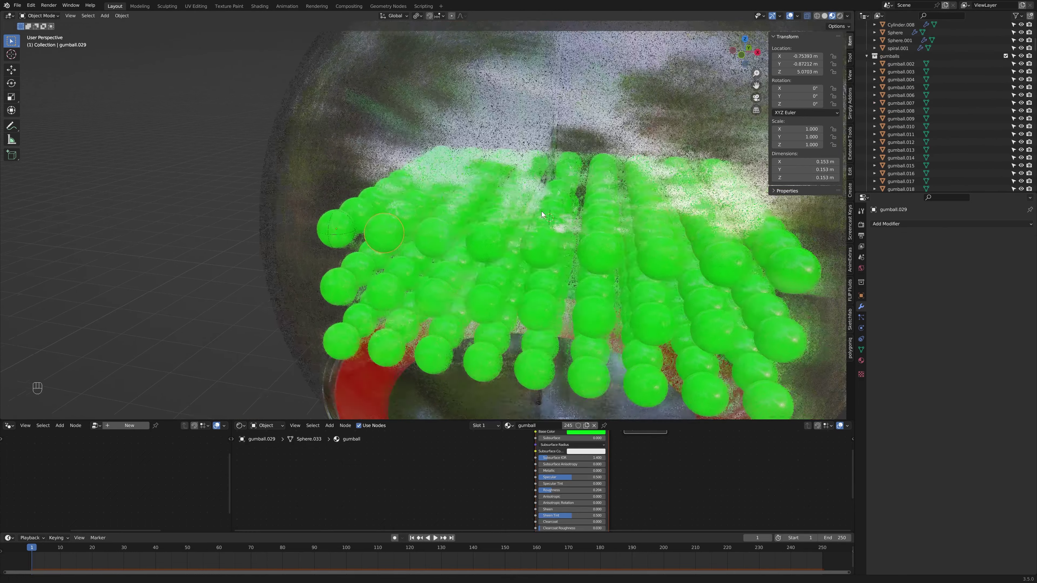
{"action": "middle_click_drag", "start_coordinate": [542, 212], "coordinate": [473, 218]}
{"action": "scroll", "coordinate": [524, 224], "scroll_direction": "down", "scroll_amount": 4}
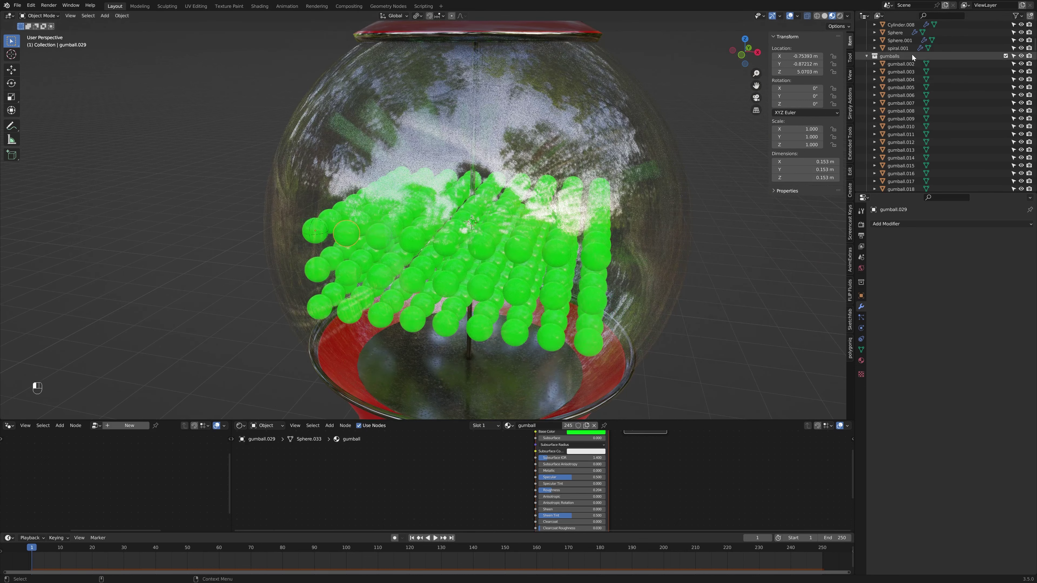
{"action": "right_click", "coordinate": [890, 57]}
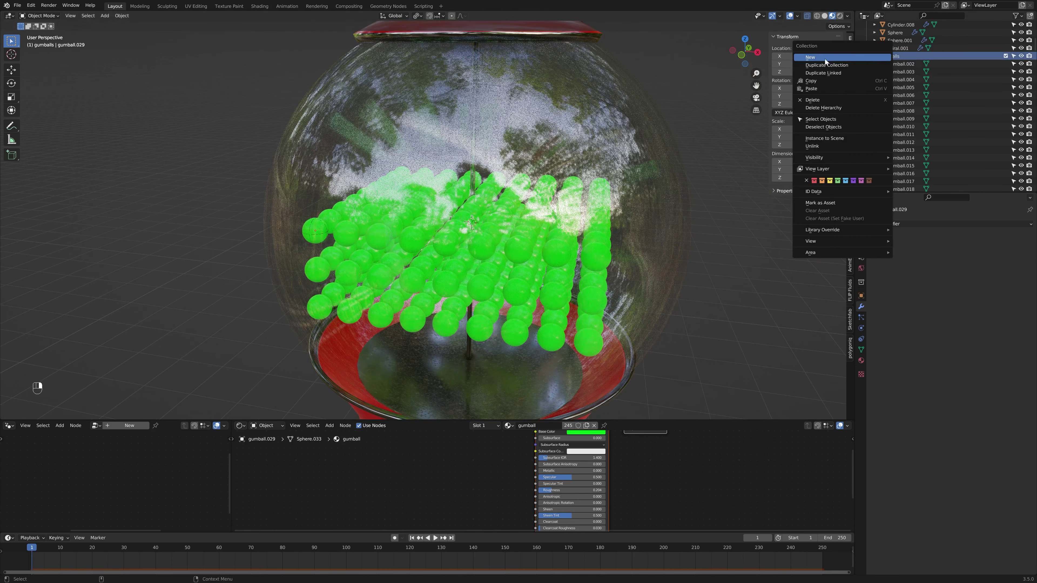
{"action": "left_click", "coordinate": [828, 120]}
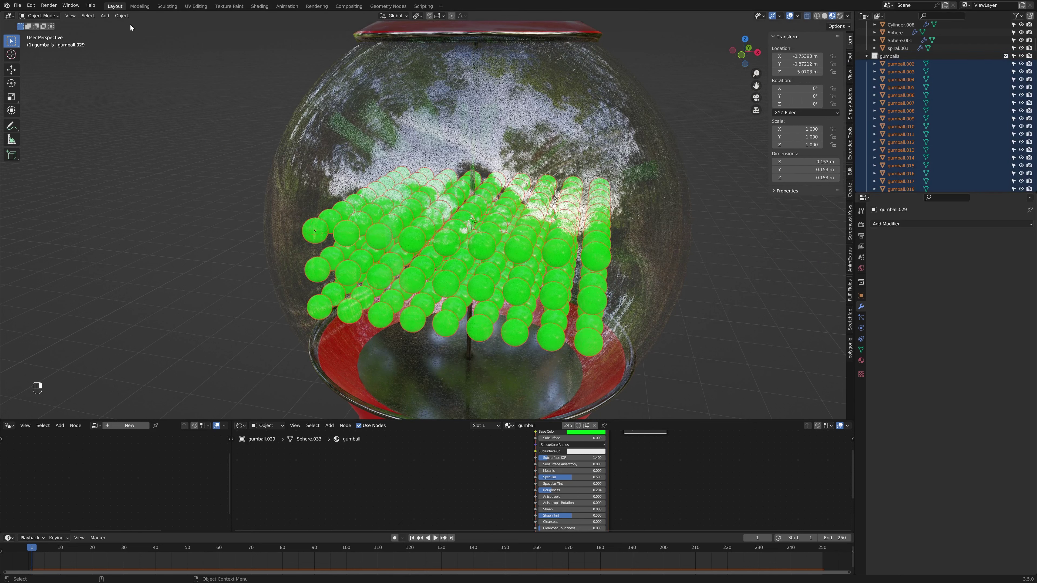
{"action": "left_click", "coordinate": [122, 16]}
{"action": "mouse_move", "coordinate": [135, 32]}
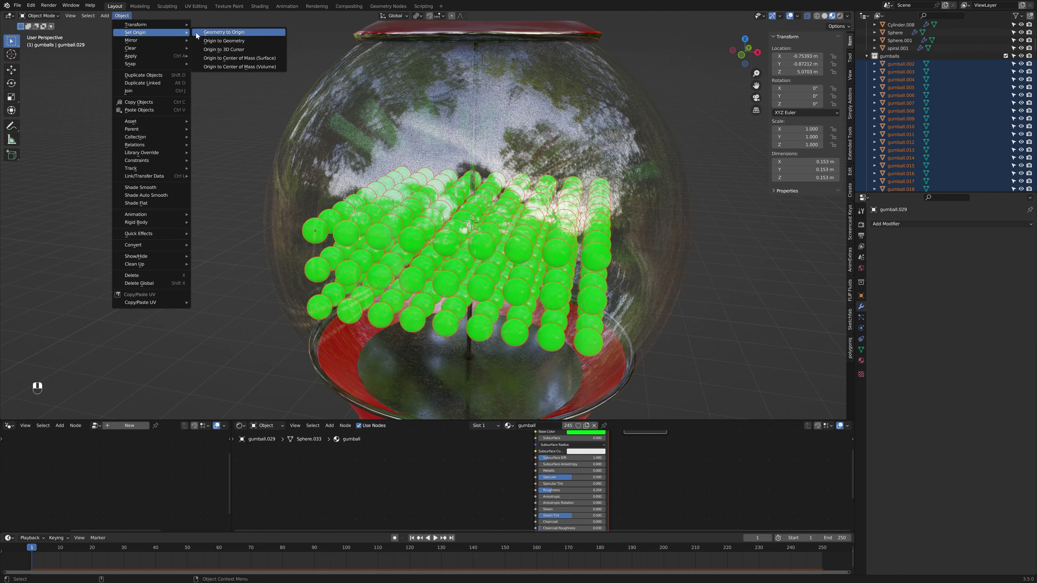
{"action": "left_click", "coordinate": [217, 39]}
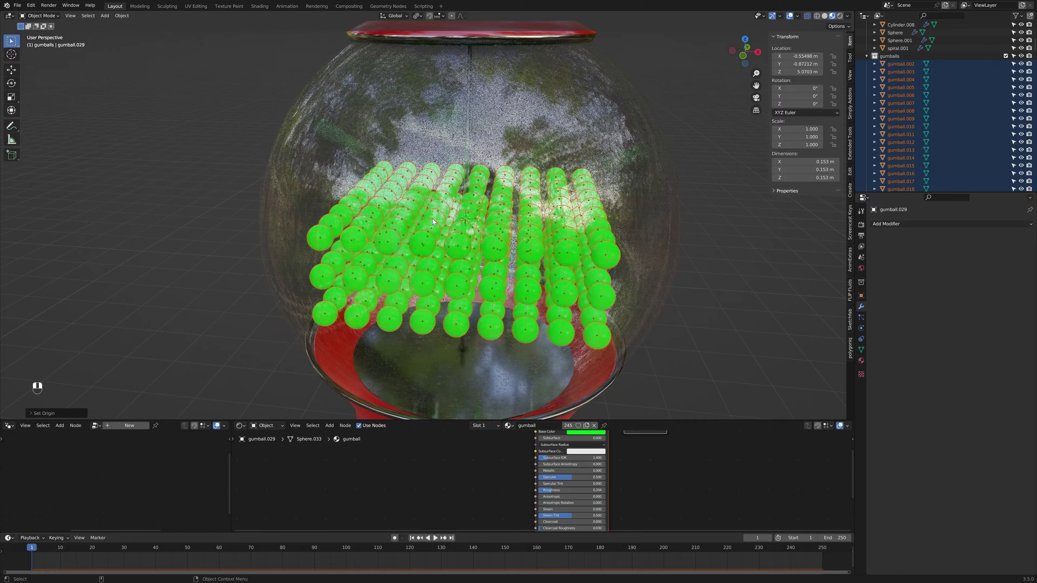
{"action": "middle_click_drag", "start_coordinate": [468, 216], "coordinate": [416, 259]}
{"action": "key", "text": "alt+a"}
Step: Show a gumball's physics settings and play the simulation from the first frame to examine how the gumballs behave
{"action": "left_click", "coordinate": [452, 241]}
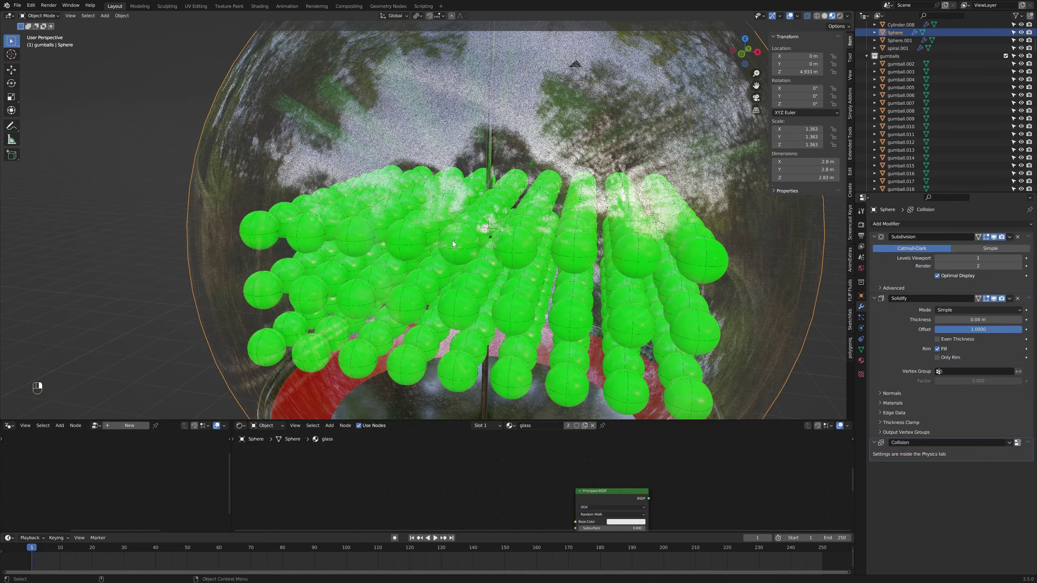
{"action": "left_click", "coordinate": [862, 317]}
{"action": "scroll", "coordinate": [678, 174], "scroll_direction": "down", "scroll_amount": 5}
{"action": "key", "text": "space"}
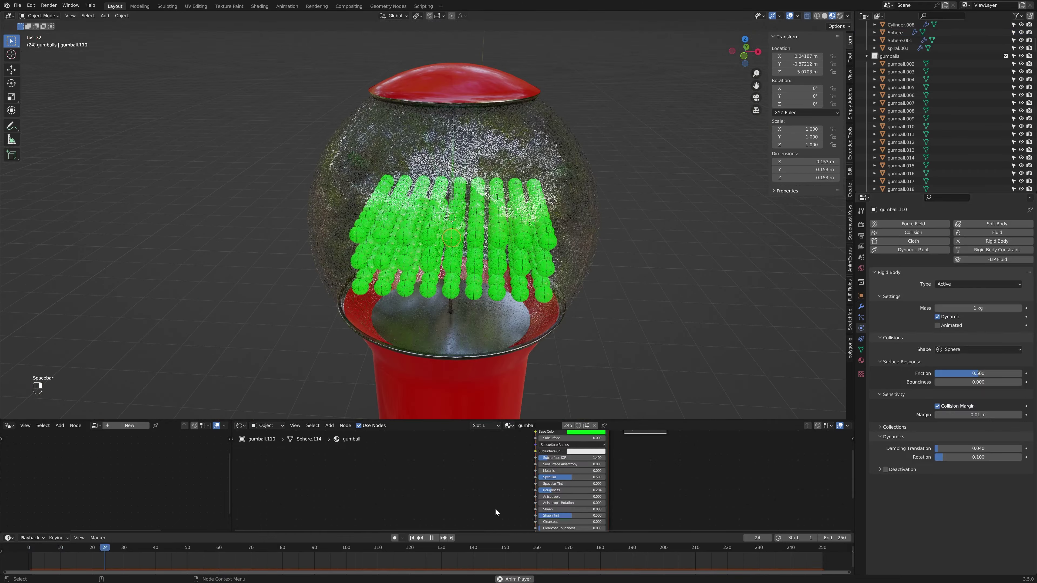
{"action": "key", "text": "space"}
{"action": "left_click", "coordinate": [412, 538]}
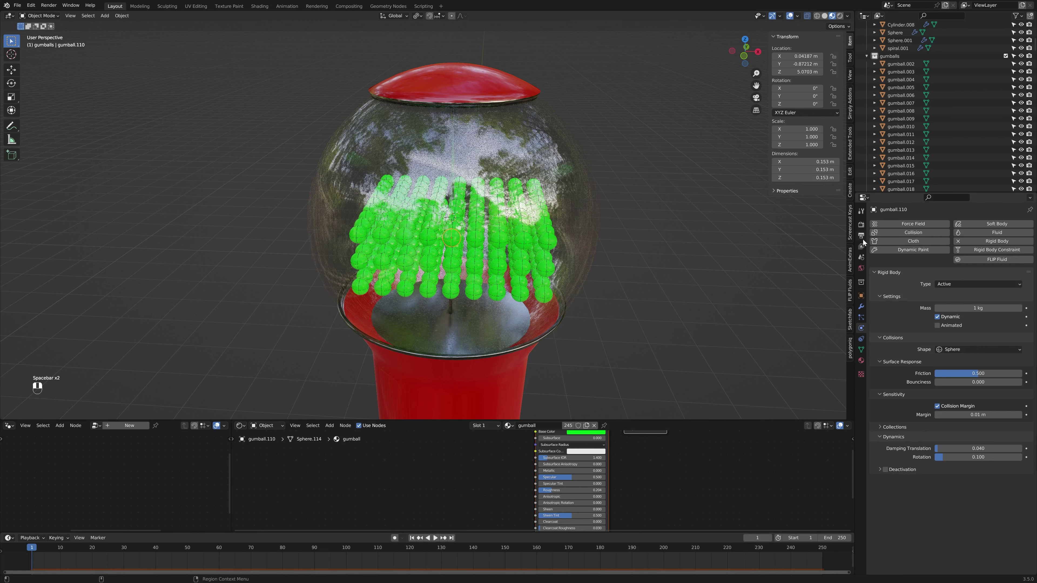
{"action": "scroll", "coordinate": [555, 292], "scroll_direction": "down", "scroll_amount": 4}
{"action": "middle_click_drag", "start_coordinate": [555, 291], "coordinate": [546, 236]}
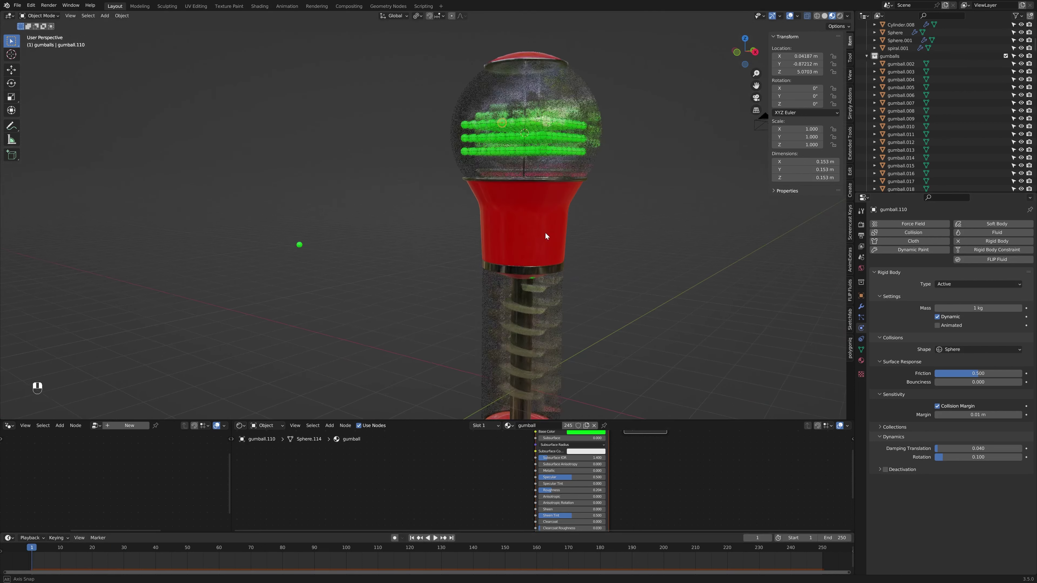
{"action": "key", "text": "space"}
{"action": "key", "text": "space"}
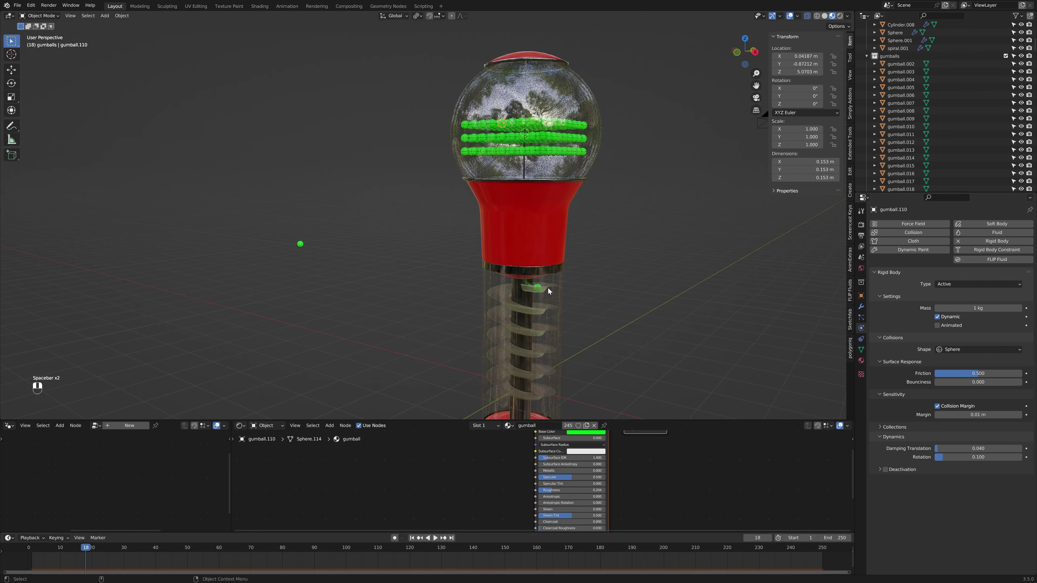
{"action": "left_click", "coordinate": [412, 537]}
Step: Delete the existing bake in the scene's Rigid Body World cache and save the file
{"action": "left_click", "coordinate": [861, 225]}
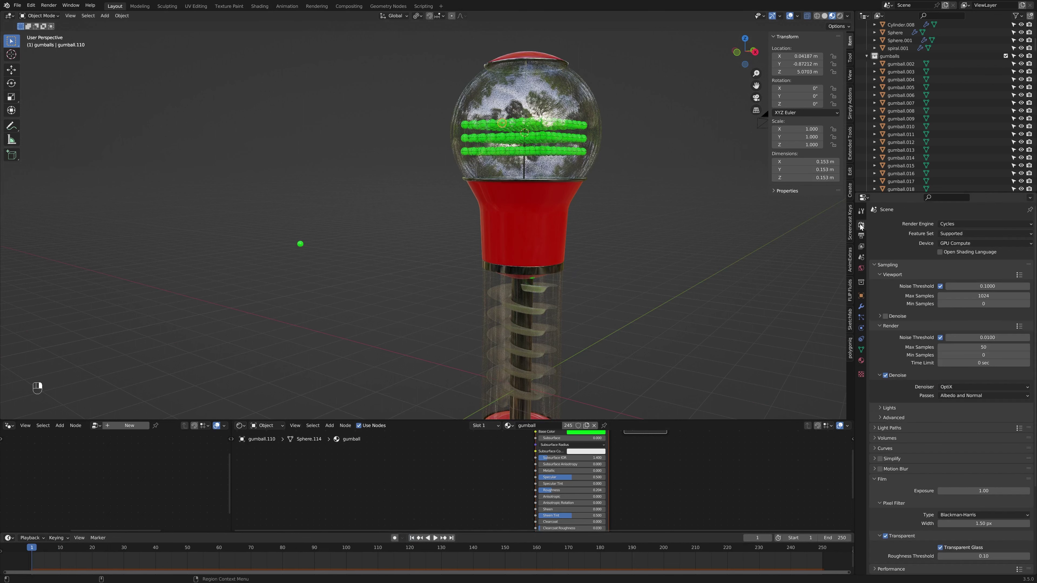
{"action": "left_click", "coordinate": [861, 258]}
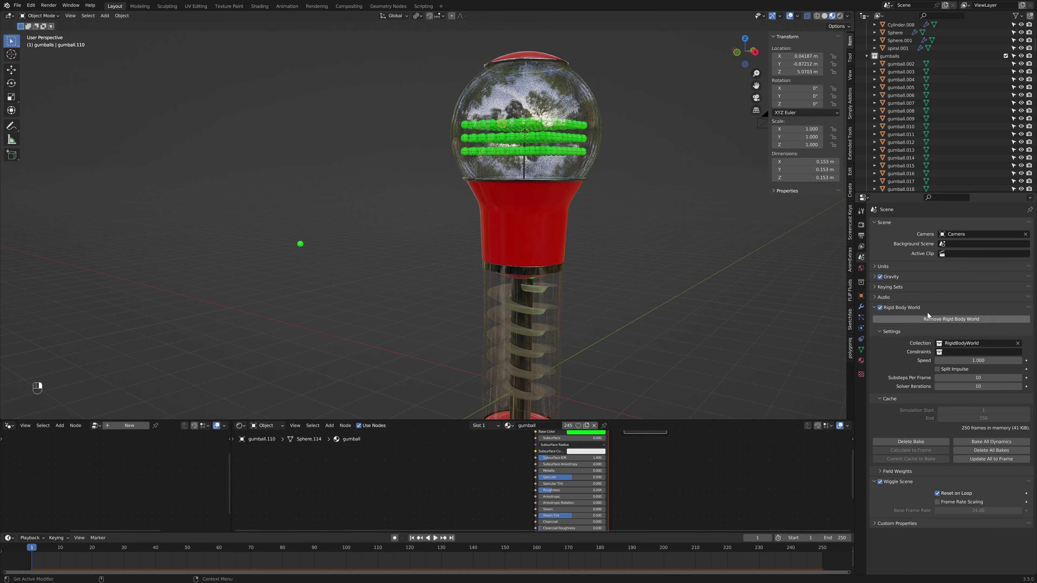
{"action": "left_click", "coordinate": [911, 441]}
{"action": "key", "text": "ctrl+s"}
Step: Replay the simulation to examine the gumballs' motion against the glass globe and return to the first frame
{"action": "middle_click_drag", "start_coordinate": [592, 261], "coordinate": [681, 317]}
{"action": "key", "text": "space"}
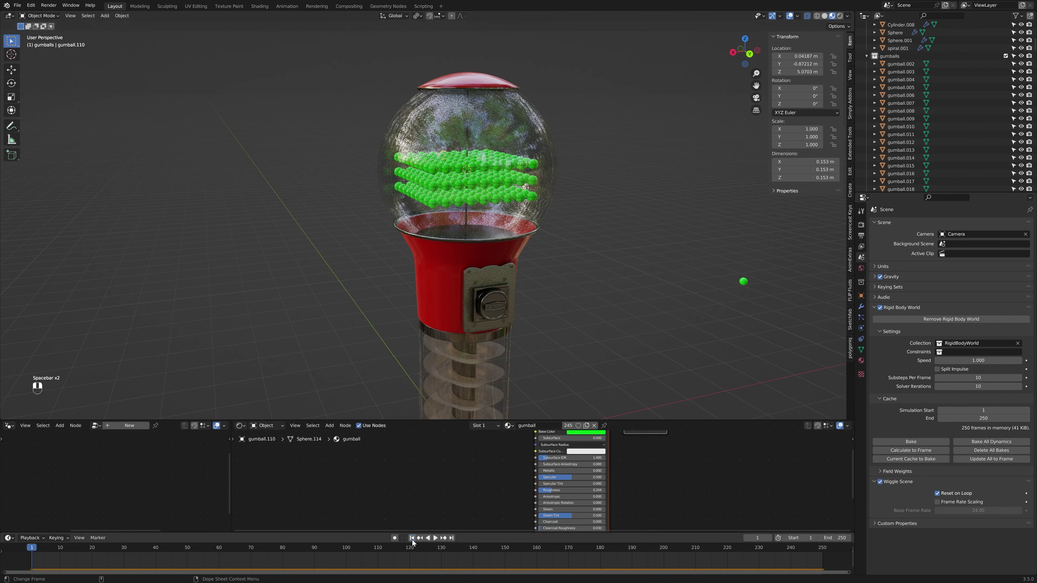
{"action": "key", "text": "space"}
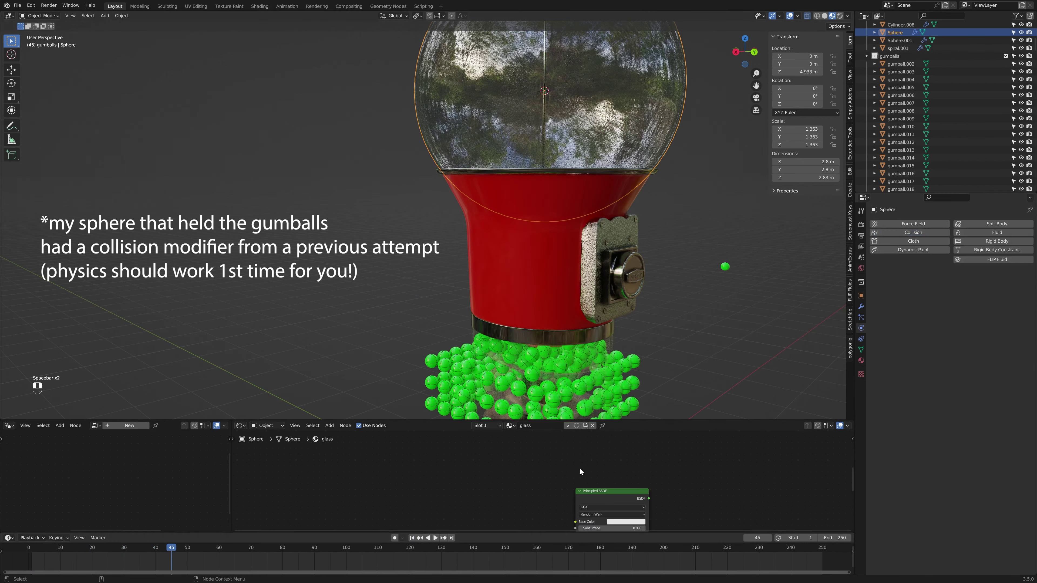
{"action": "key", "text": "Escape"}
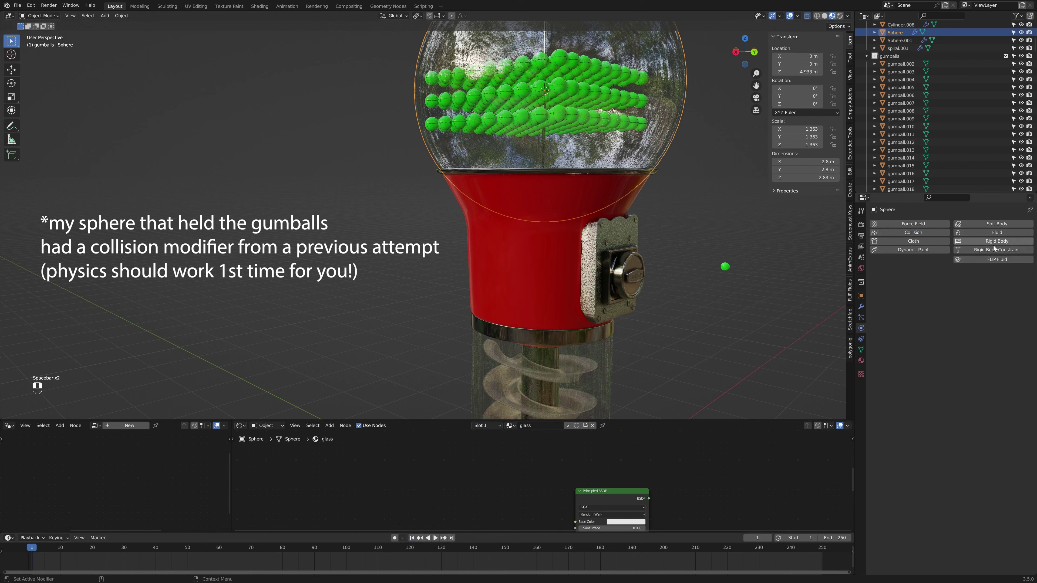
Step: Add a rigid body to the glass sphere with Mesh as its collision shape and a margin of 0.001 m
{"action": "left_click", "coordinate": [1001, 240]}
{"action": "key", "text": "space"}
{"action": "scroll", "coordinate": [711, 149], "scroll_direction": "down", "scroll_amount": 8}
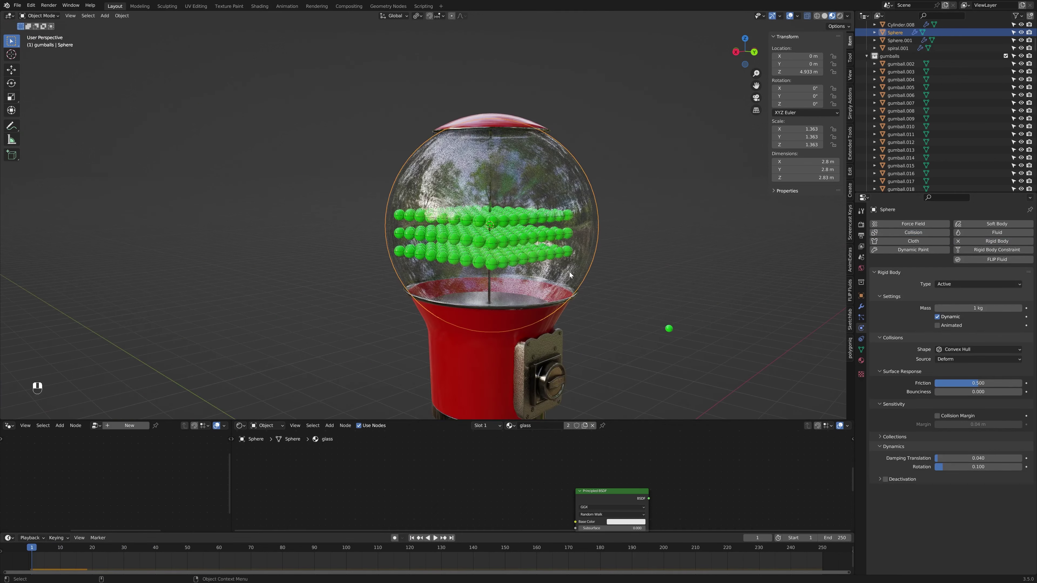
{"action": "left_click", "coordinate": [951, 349]}
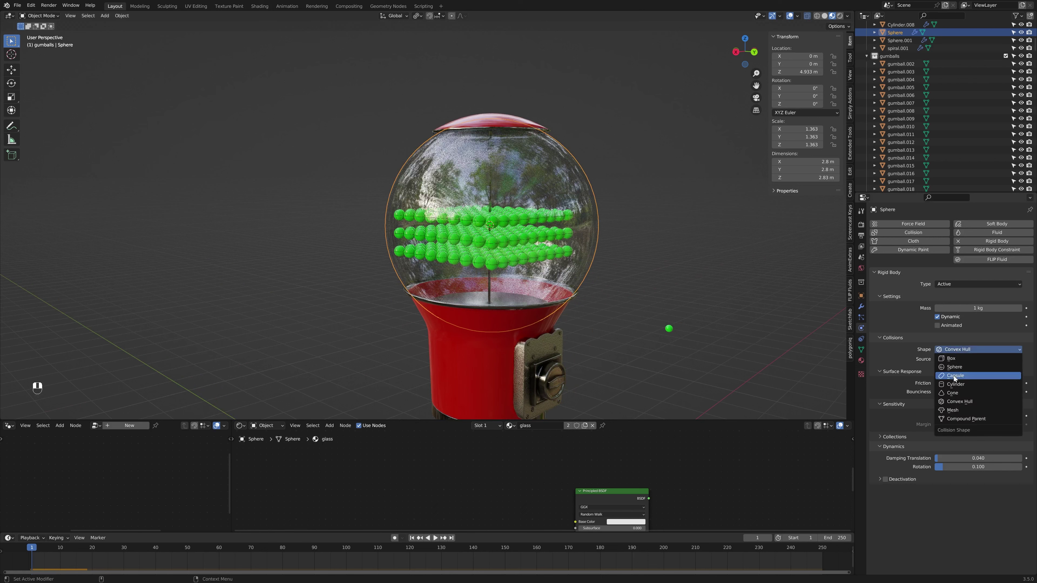
{"action": "left_click", "coordinate": [949, 410]}
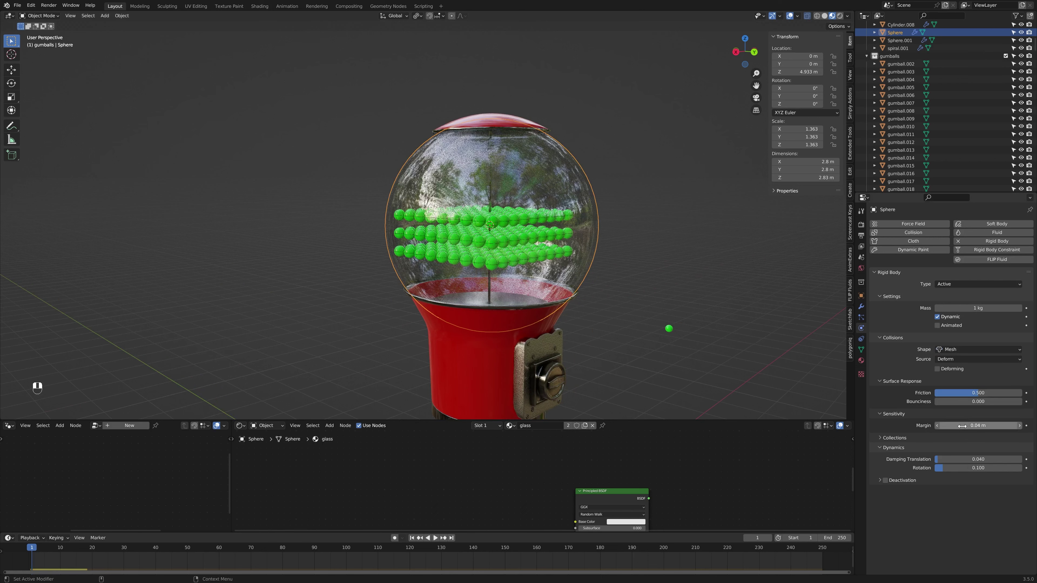
{"action": "left_click_drag", "start_coordinate": [939, 427], "coordinate": [915, 427]}
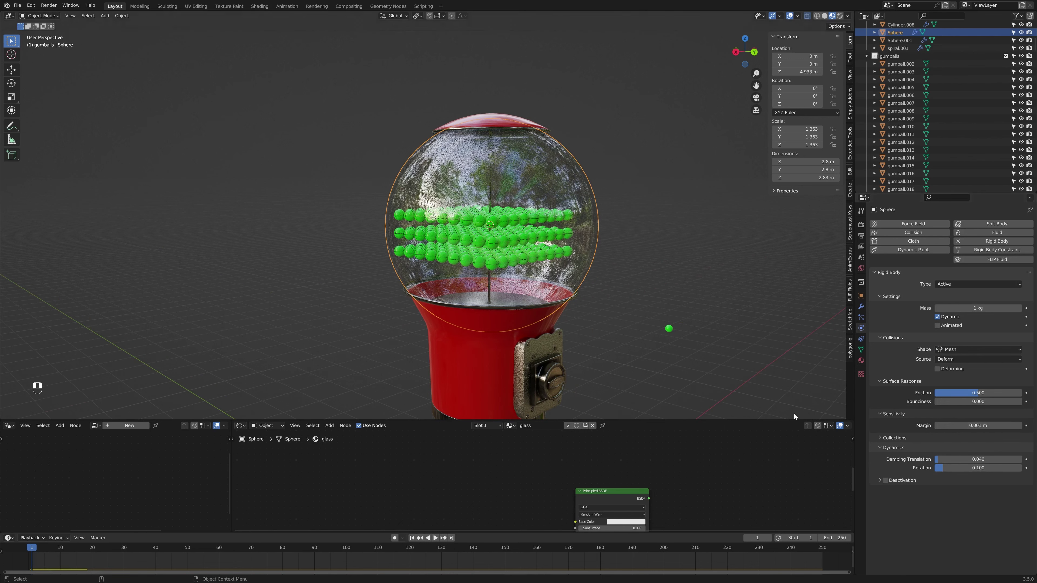
Step: Test-play the simulation, return to the first frame and set the glass sphere's rigid body type to Passive
{"action": "key", "text": "space"}
{"action": "key", "text": "space"}
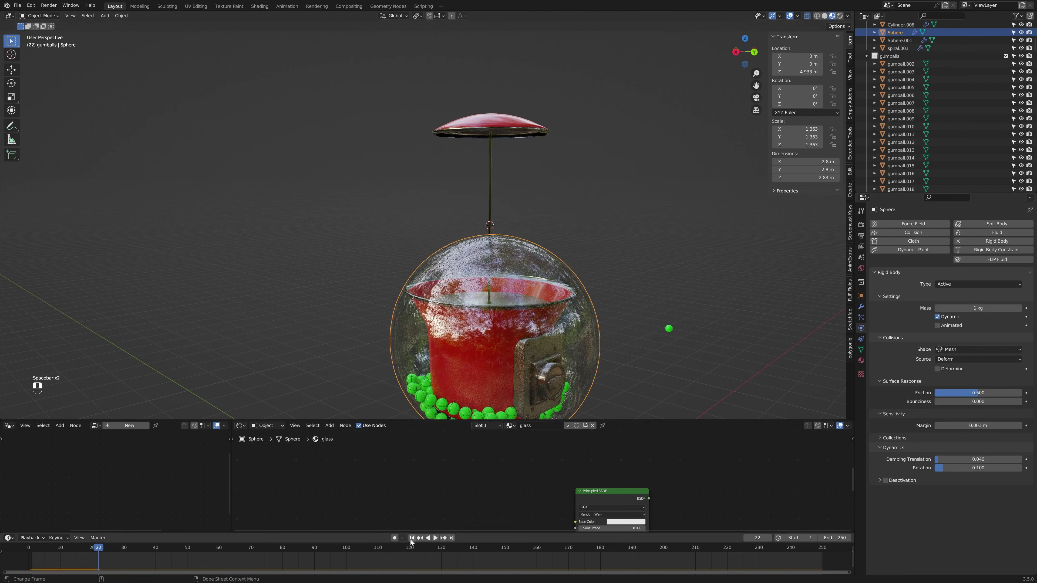
{"action": "left_click", "coordinate": [411, 539]}
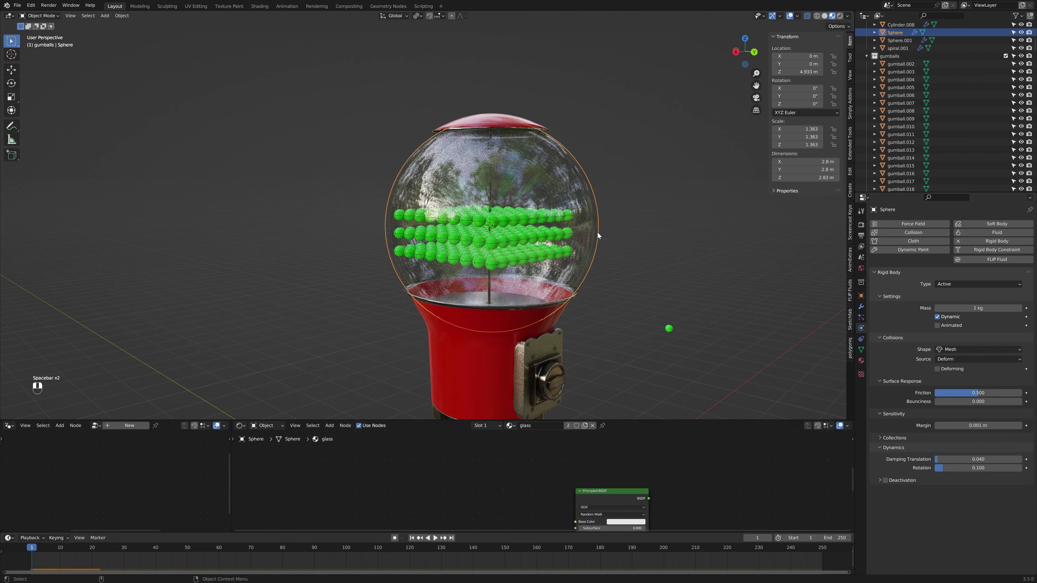
{"action": "left_click", "coordinate": [966, 283]}
{"action": "left_click", "coordinate": [957, 302]}
Step: Play the simulation and examine how the gumballs settle in the passive glass sphere, then return to the first frame
{"action": "key", "text": "space"}
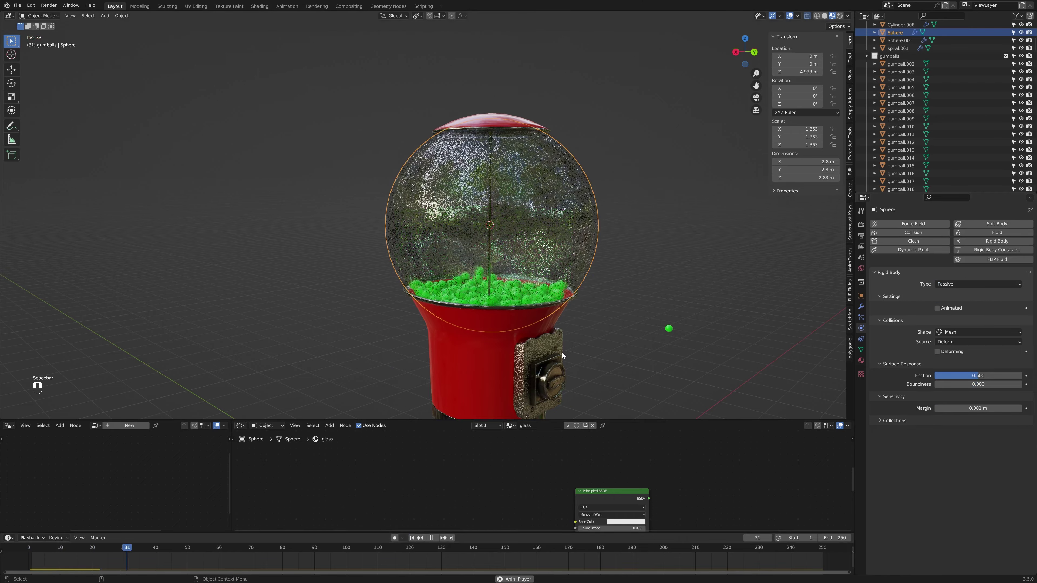
{"action": "scroll", "coordinate": [600, 357], "scroll_direction": "up", "scroll_amount": 5}
{"action": "key", "text": "space"}
{"action": "middle_click_drag", "start_coordinate": [601, 357], "coordinate": [625, 176]}
{"action": "key", "text": "space"}
{"action": "key", "text": "space"}
{"action": "left_click", "coordinate": [412, 538]}
{"action": "middle_click_drag", "start_coordinate": [548, 155], "coordinate": [562, 192]}
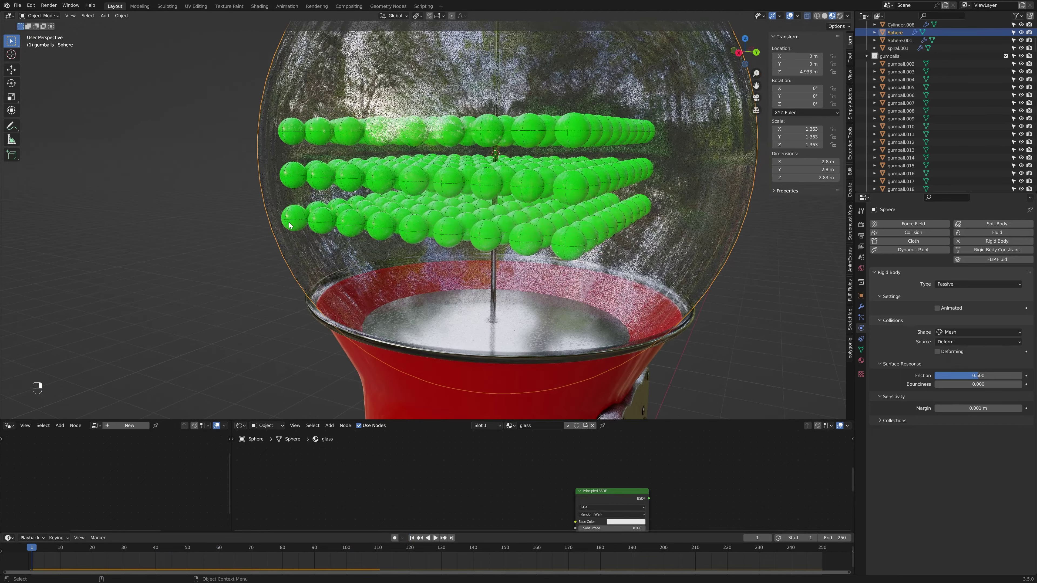
Step: Duplicate the lowest corner gumball below the grid and array it with counts 8, 9 and 2 at relative offsets X -1.3, Y 1.4 and Z 6.2
{"action": "left_click", "coordinate": [290, 225]}
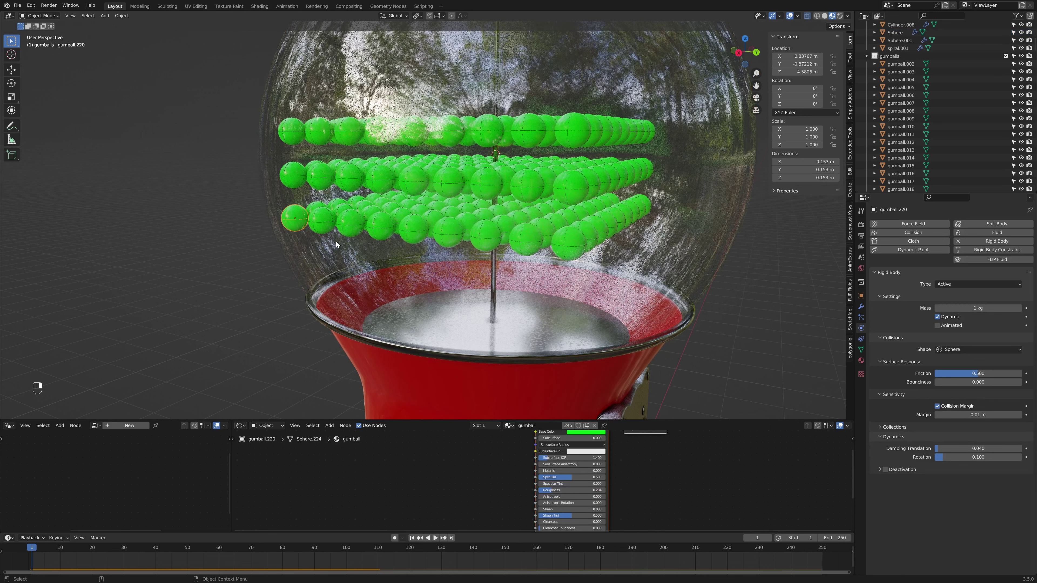
{"action": "key", "text": "shift+d"}
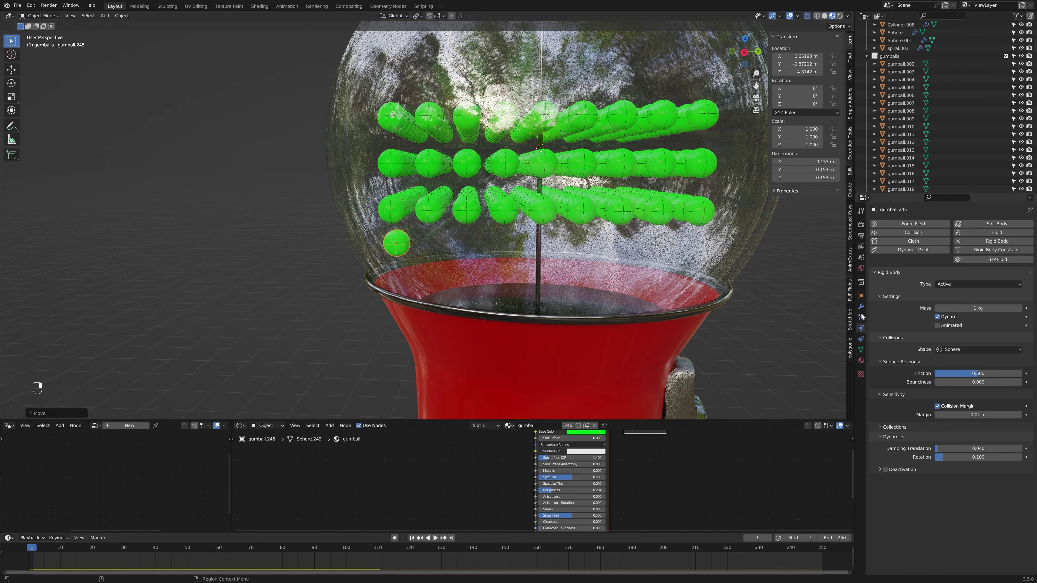
{"action": "left_click", "coordinate": [861, 307]}
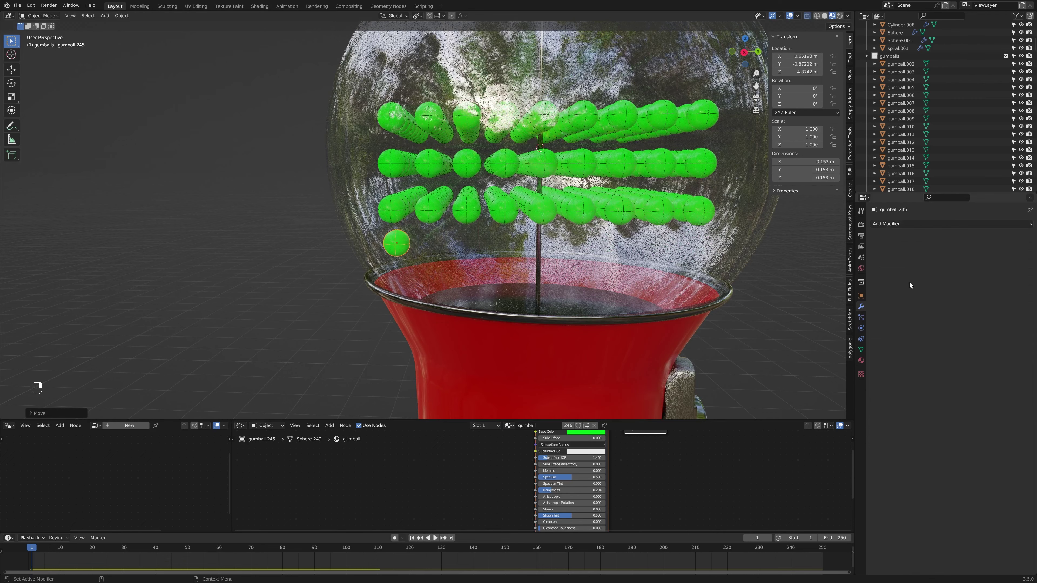
{"action": "left_click", "coordinate": [882, 224]}
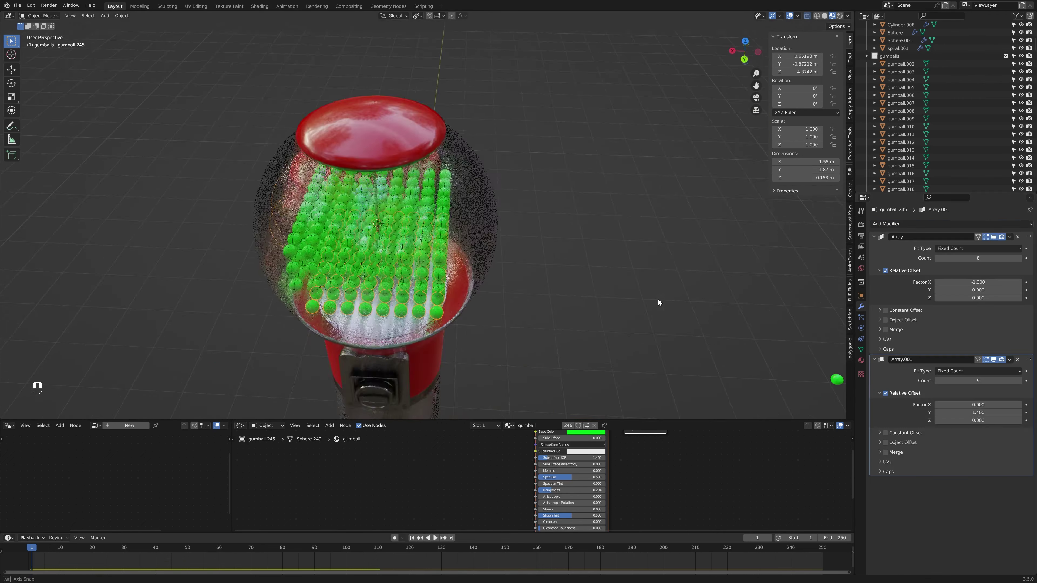
{"action": "middle_click_drag", "start_coordinate": [658, 299], "coordinate": [751, 266]}
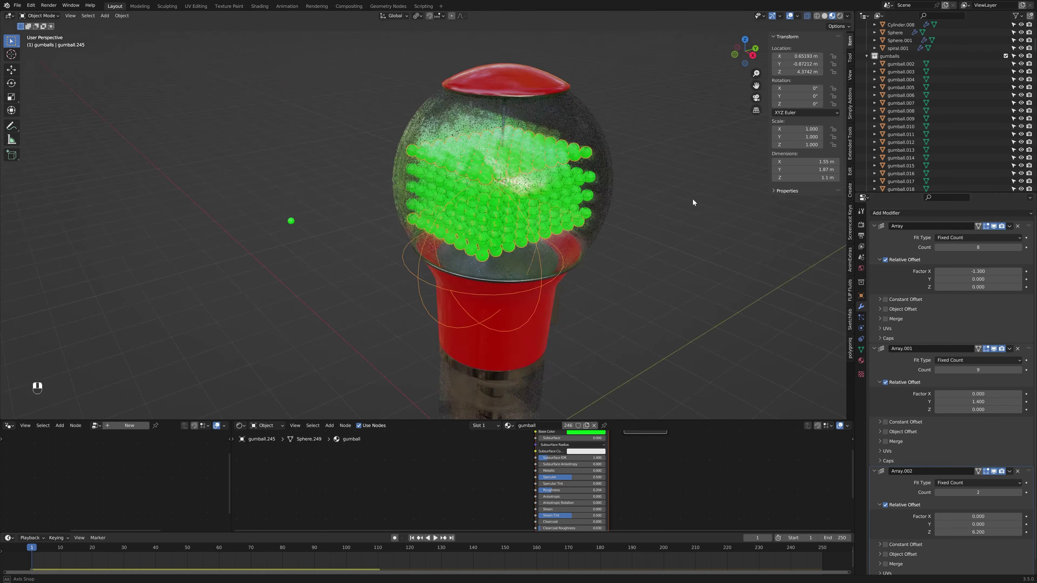
{"action": "middle_click_drag", "start_coordinate": [693, 199], "coordinate": [601, 189]}
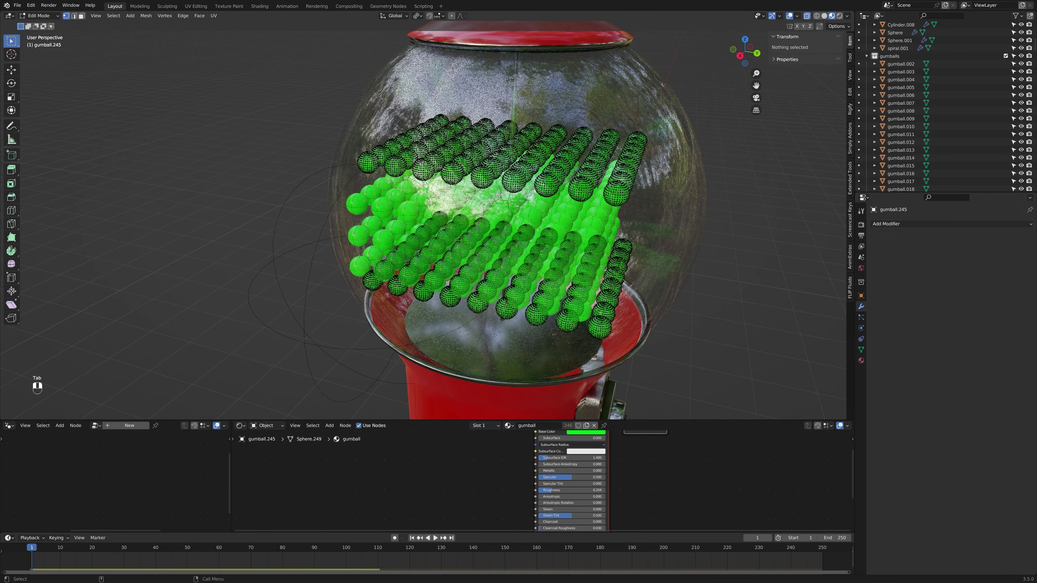
Step: Separate the whole arrayed gumball mesh into individual objects by loose parts and return to Object Mode
{"action": "key", "text": "a"}
{"action": "right_click", "coordinate": [482, 185]}
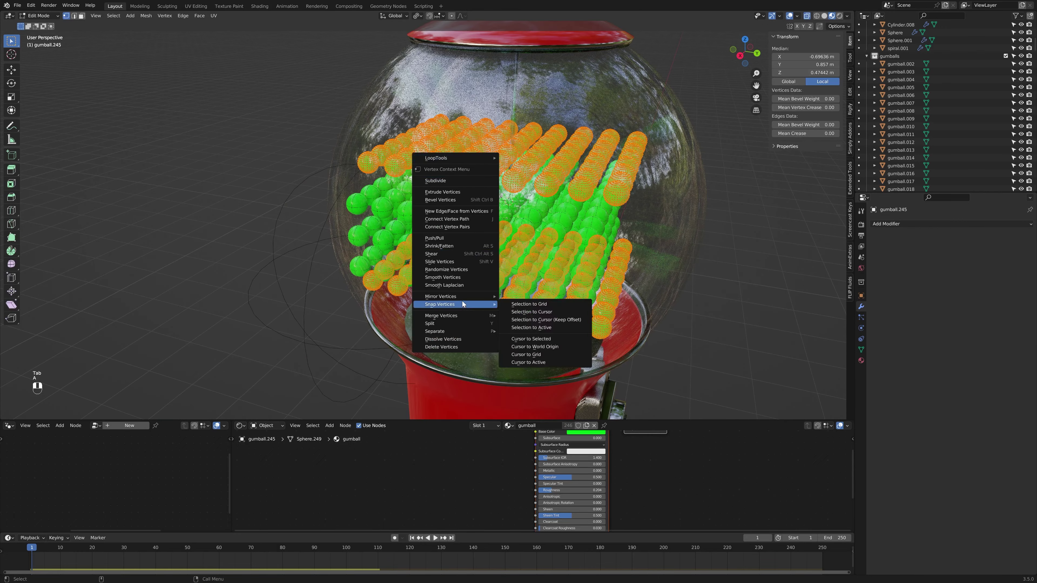
{"action": "mouse_move", "coordinate": [469, 333]}
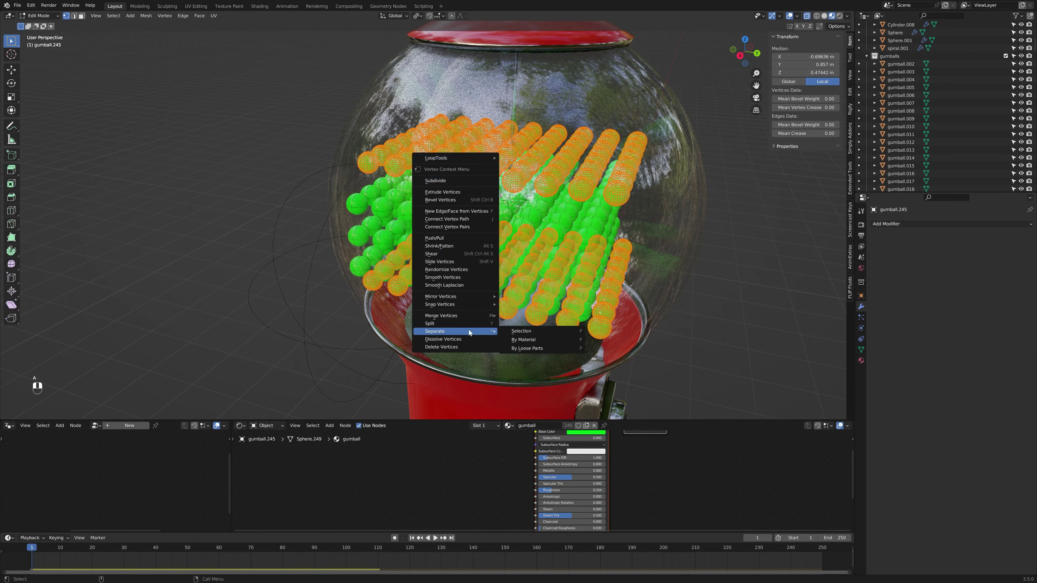
{"action": "left_click", "coordinate": [526, 349]}
{"action": "key", "text": "Tab"}
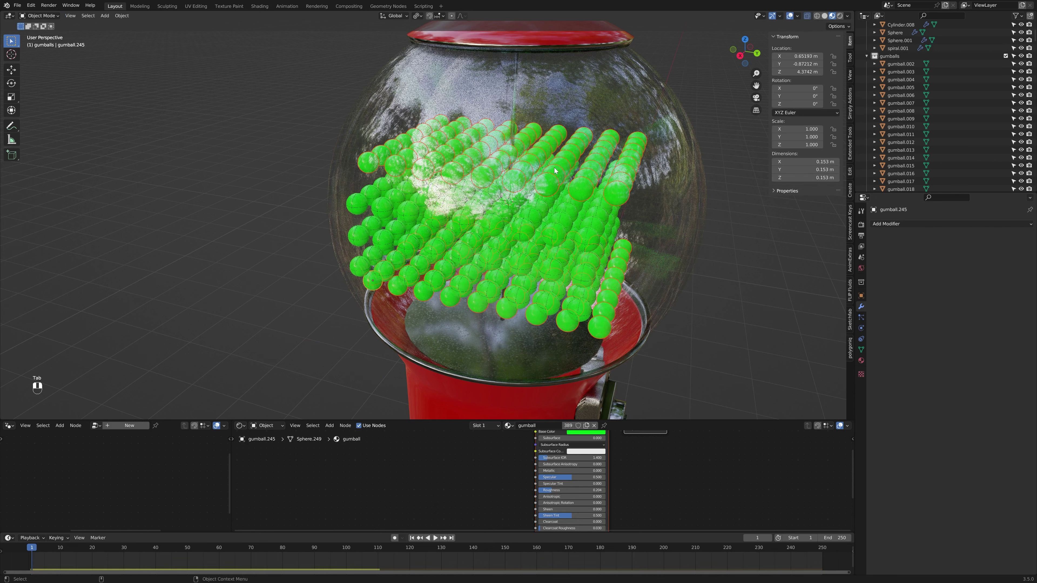
Step: Set the origin of each newly separated gumball to its geometry and save the file
{"action": "left_click", "coordinate": [124, 18]}
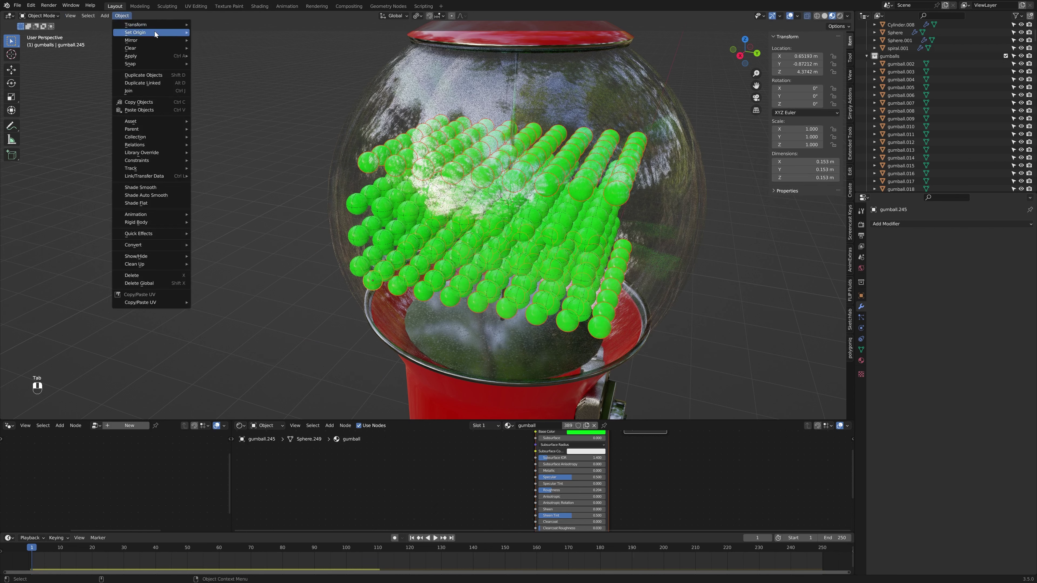
{"action": "mouse_move", "coordinate": [155, 33]}
{"action": "left_click", "coordinate": [235, 43]}
{"action": "key", "text": "Tab"}
{"action": "key", "text": "Tab"}
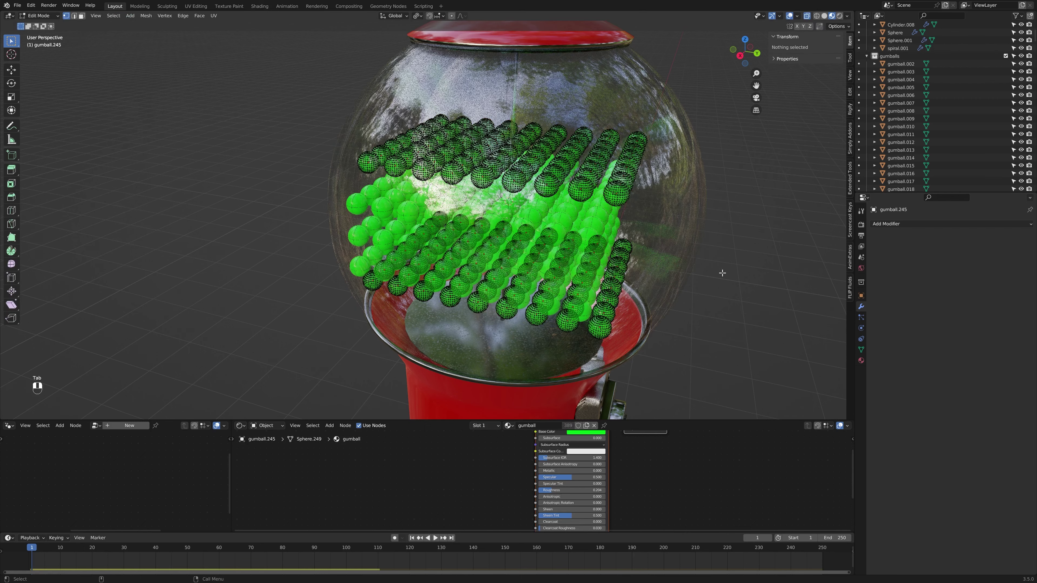
{"action": "key", "text": "ctrl+s"}
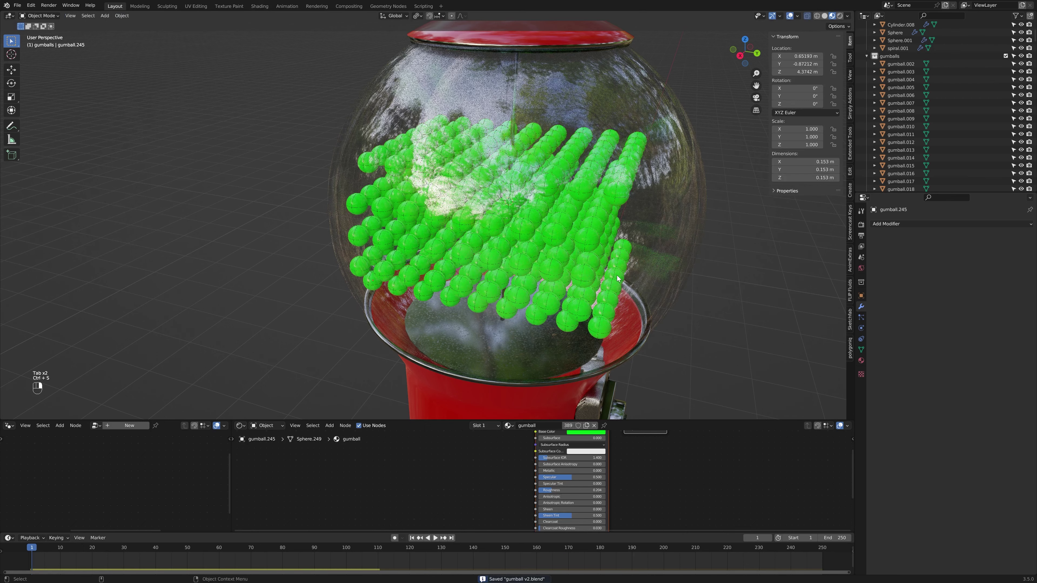
Step: Play the simulation, examine from several sides how the added gumballs fill the globe, and return to the first frame
{"action": "key", "text": "space"}
{"action": "scroll", "coordinate": [632, 266], "scroll_direction": "down", "scroll_amount": 3}
{"action": "key", "text": "space"}
{"action": "middle_click_drag", "start_coordinate": [631, 266], "coordinate": [691, 259]}
{"action": "scroll", "coordinate": [531, 273], "scroll_direction": "down", "scroll_amount": 3}
{"action": "middle_click_drag", "start_coordinate": [544, 274], "coordinate": [524, 292]}
{"action": "scroll", "coordinate": [517, 258], "scroll_direction": "up", "scroll_amount": 6}
{"action": "key", "text": "space"}
{"action": "scroll", "coordinate": [494, 290], "scroll_direction": "down", "scroll_amount": 3}
{"action": "key", "text": "space"}
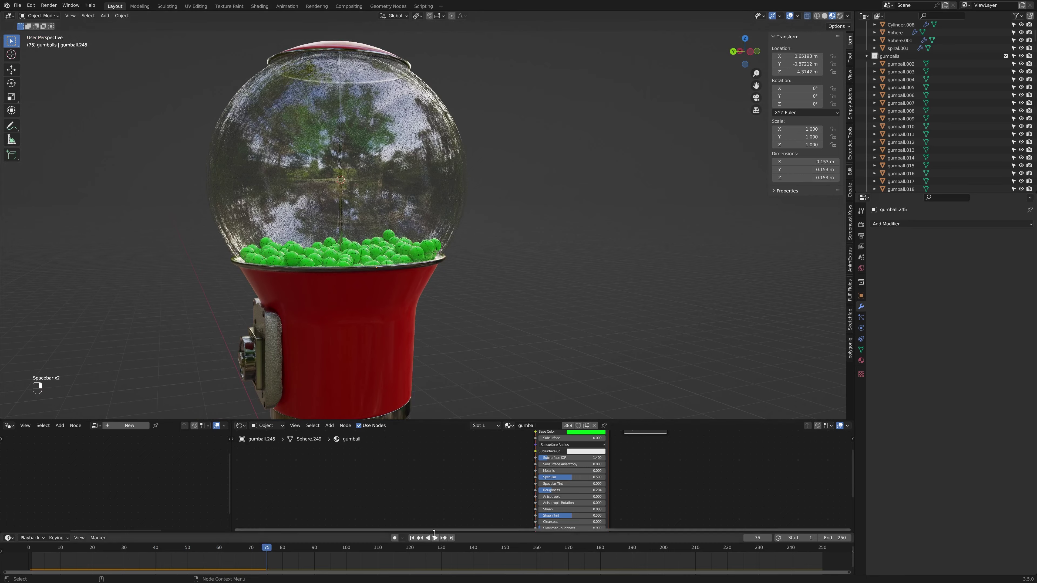
{"action": "left_click", "coordinate": [412, 538]}
Step: Replay the simulation to frame 38 and examine the rigid body settings of the glass sphere and the gumballs near the rim
{"action": "mouse_move", "coordinate": [425, 318]}
{"action": "middle_mouse_down"}
{"action": "mouse_move", "coordinate": [430, 293]}
{"action": "mouse_move", "coordinate": [392, 281]}
{"action": "mouse_move", "coordinate": [380, 291]}
{"action": "mouse_move", "coordinate": [409, 278]}
{"action": "mouse_move", "coordinate": [346, 298]}
{"action": "mouse_move", "coordinate": [332, 282]}
{"action": "mouse_move", "coordinate": [419, 289]}
{"action": "mouse_move", "coordinate": [416, 300]}
{"action": "middle_mouse_up"}
{"action": "key", "text": "space"}
{"action": "key", "text": "space"}
{"action": "scroll", "coordinate": [409, 279], "scroll_direction": "up", "scroll_amount": 5}
{"action": "left_click", "coordinate": [455, 307]}
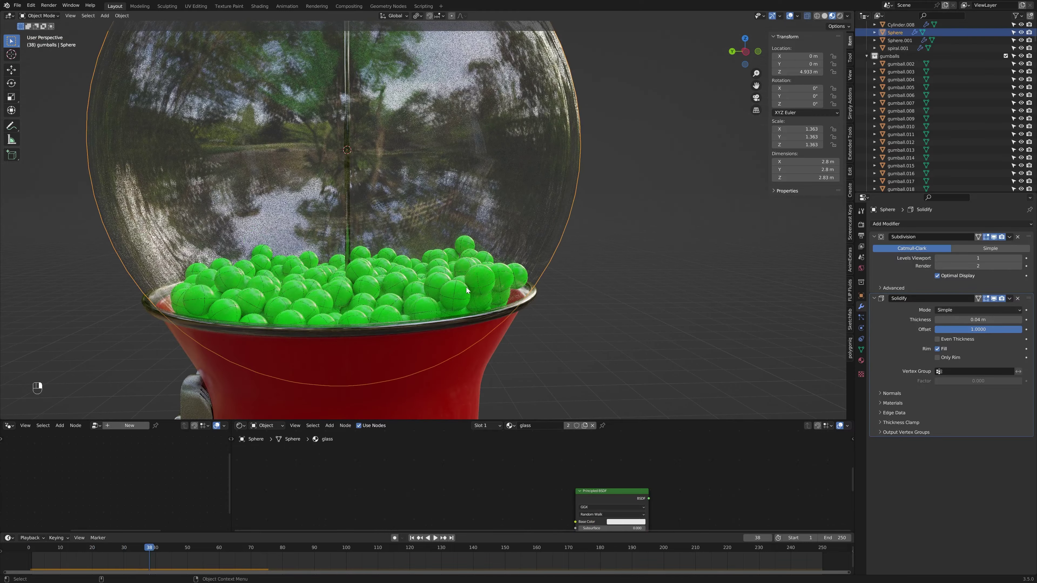
{"action": "left_click", "coordinate": [458, 293]}
{"action": "left_click", "coordinate": [861, 329]}
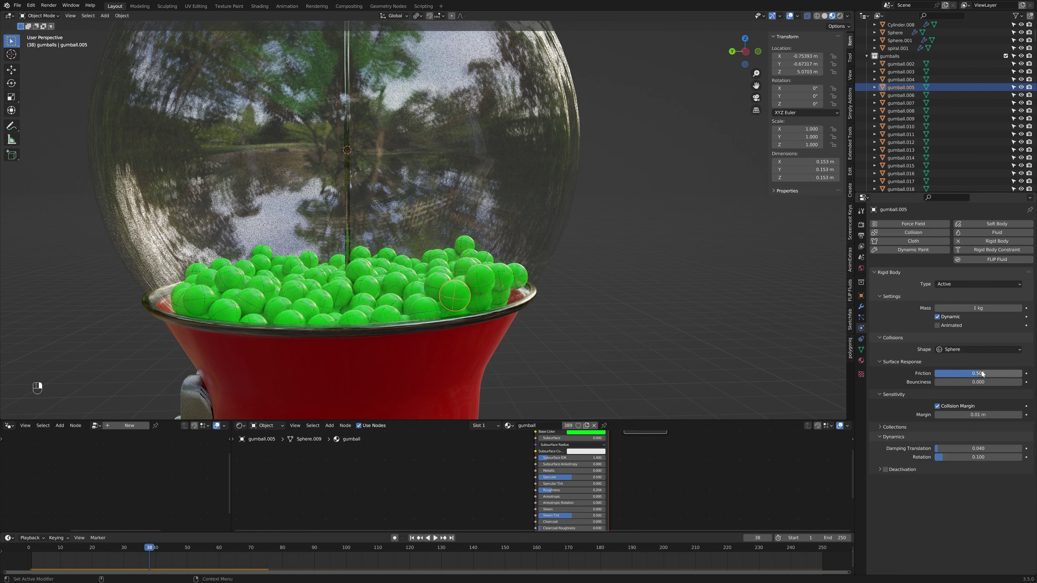
{"action": "left_click", "coordinate": [556, 159]}
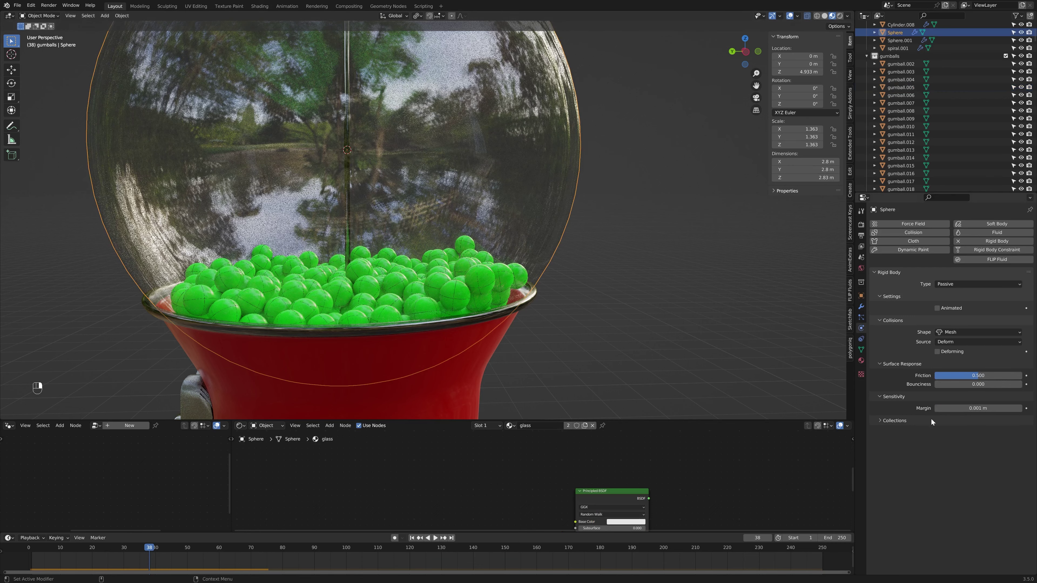
{"action": "right_click_drag", "start_coordinate": [515, 194], "coordinate": [521, 225]}
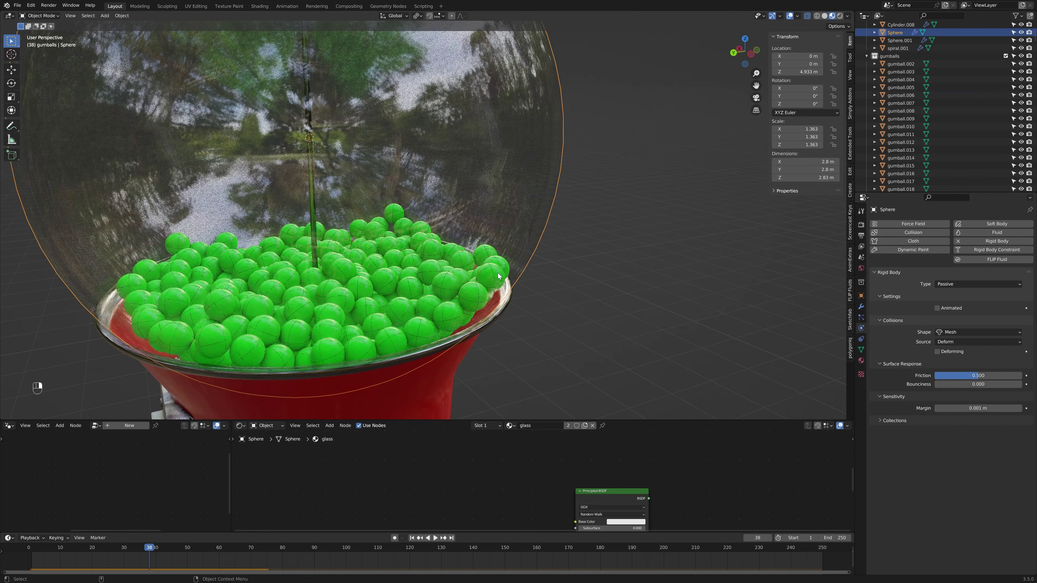
{"action": "mouse_move", "coordinate": [495, 275]}
{"action": "right_mouse_down"}
{"action": "mouse_move", "coordinate": [505, 261]}
{"action": "mouse_move", "coordinate": [505, 271]}
{"action": "right_mouse_up"}
{"action": "left_click", "coordinate": [505, 272]}
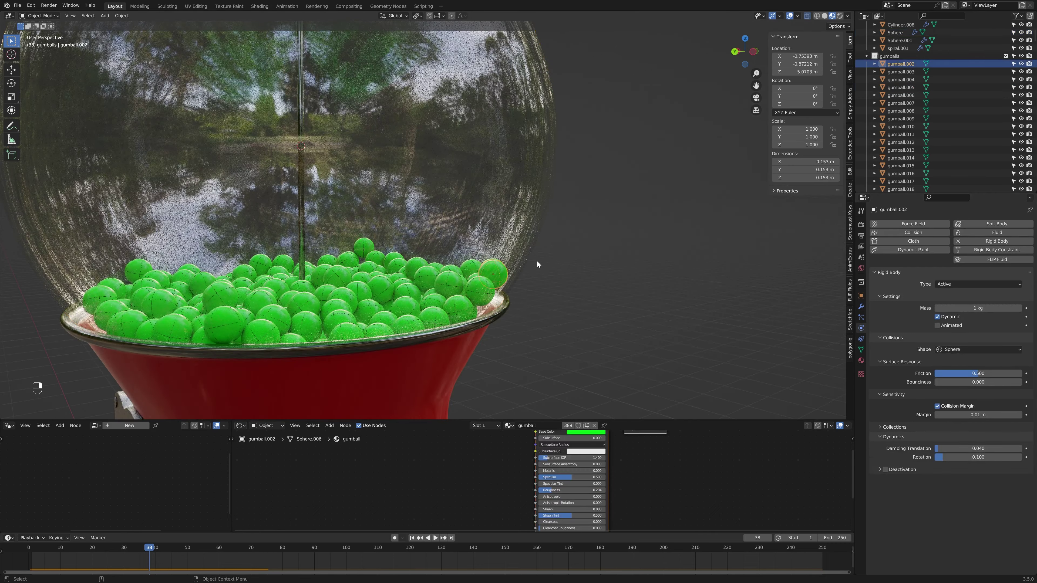
{"action": "middle_click_drag", "start_coordinate": [537, 262], "coordinate": [517, 305]}
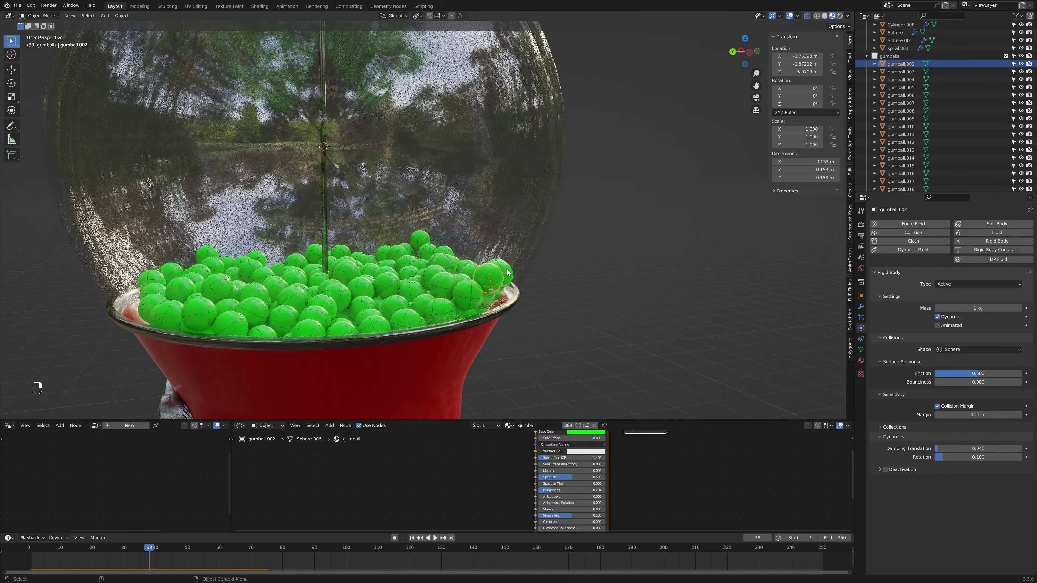
Step: Replay the simulation from the first frame and examine the globe's gumballs and the base below, stopping at frame 27
{"action": "left_click", "coordinate": [412, 538]}
{"action": "scroll", "coordinate": [476, 282], "scroll_direction": "down", "scroll_amount": 5}
{"action": "key", "text": "space"}
{"action": "middle_click_drag", "start_coordinate": [541, 240], "coordinate": [516, 241]}
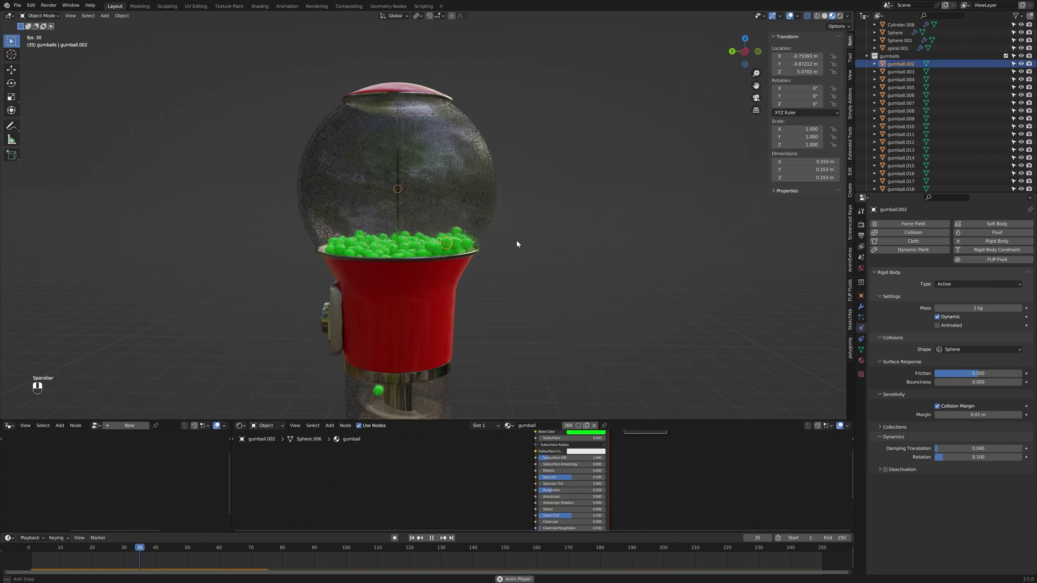
{"action": "key", "text": "space"}
{"action": "scroll", "coordinate": [467, 321], "scroll_direction": "up", "scroll_amount": 2}
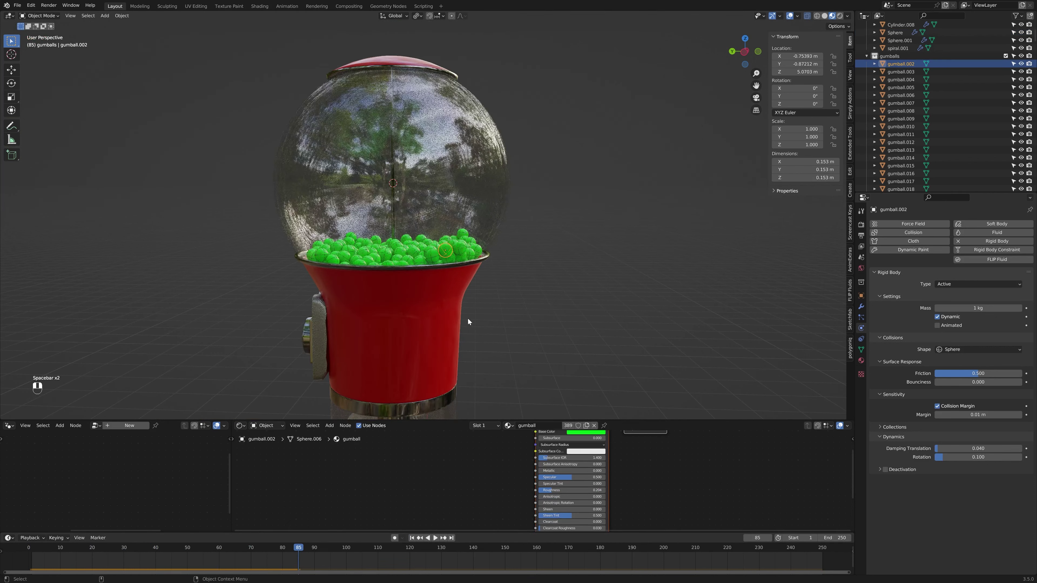
{"action": "middle_click_drag", "start_coordinate": [467, 321], "coordinate": [489, 236], "text": "shift"}
{"action": "key", "text": "space"}
{"action": "key", "text": "space"}
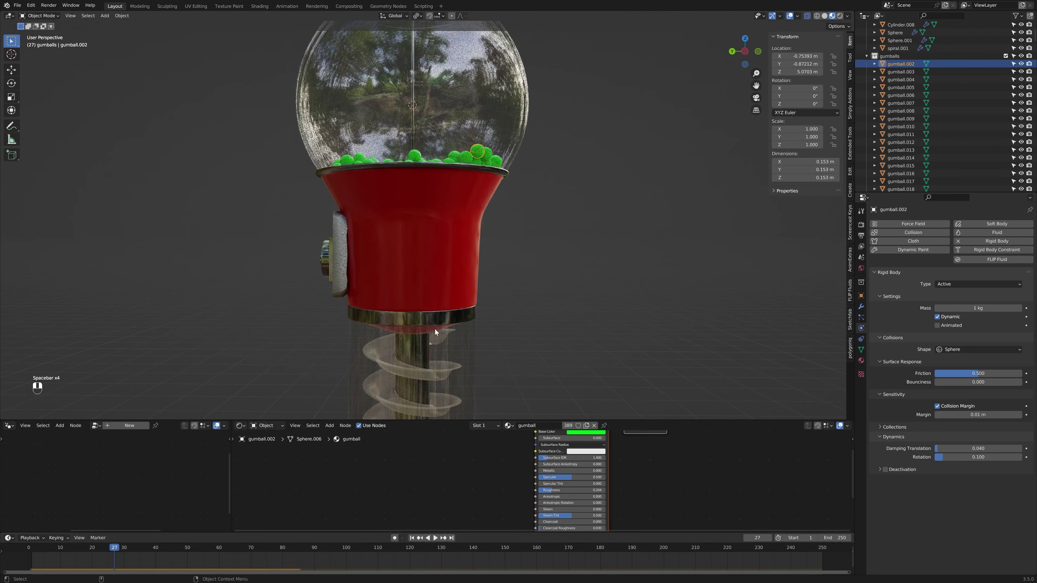
Step: Select the single gumball on the spiral ramp and move to frame 30 to examine its position
{"action": "scroll", "coordinate": [441, 300], "scroll_direction": "up", "scroll_amount": 3}
{"action": "middle_click_drag", "start_coordinate": [436, 330], "coordinate": [486, 294], "text": "shift"}
{"action": "left_click", "coordinate": [293, 377]}
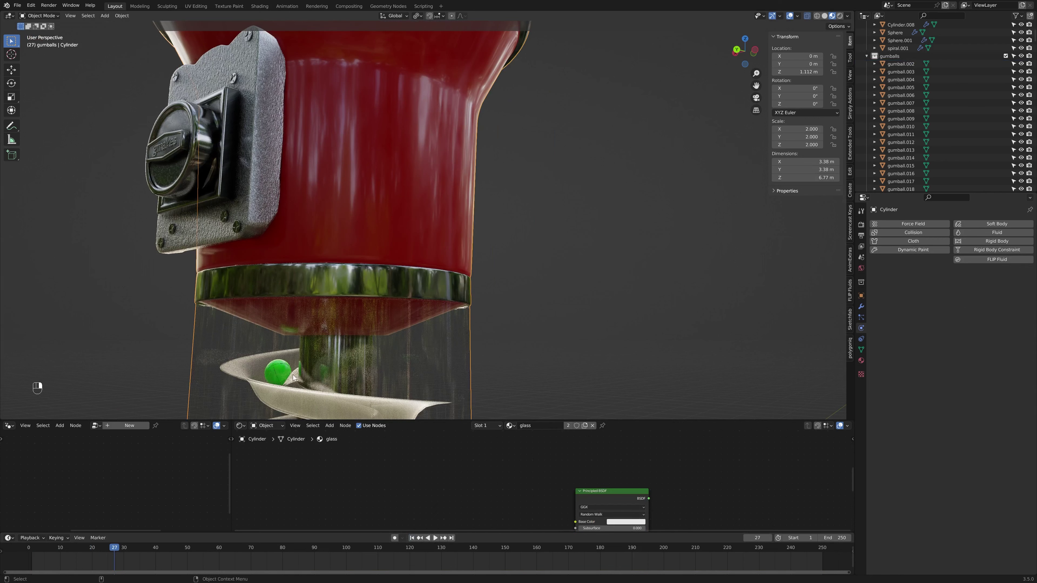
{"action": "left_click", "coordinate": [280, 379]}
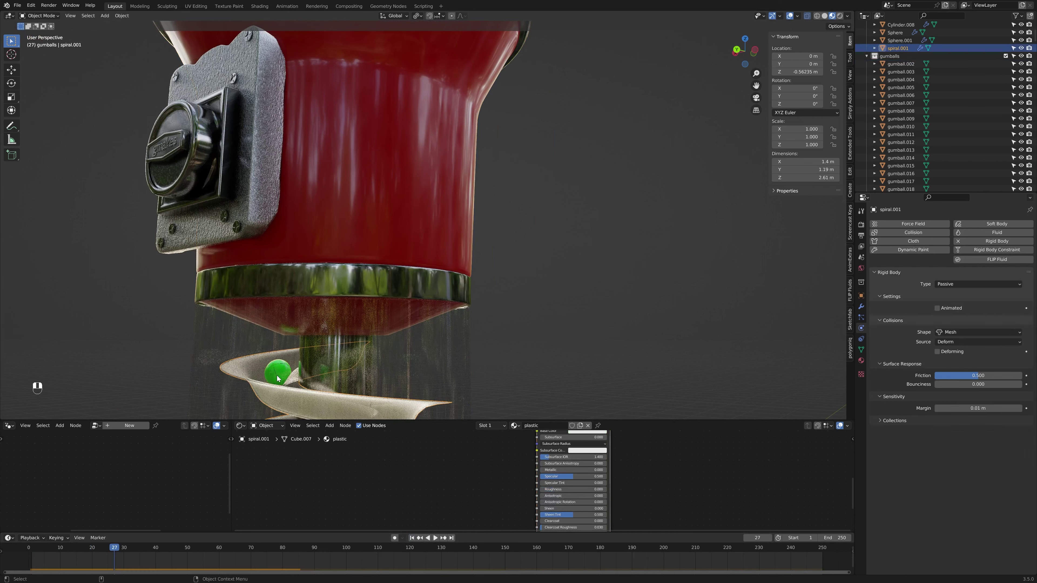
{"action": "left_click", "coordinate": [278, 379]}
{"action": "left_click", "coordinate": [277, 379]}
{"action": "left_click", "coordinate": [277, 379]}
{"action": "left_click", "coordinate": [278, 380]}
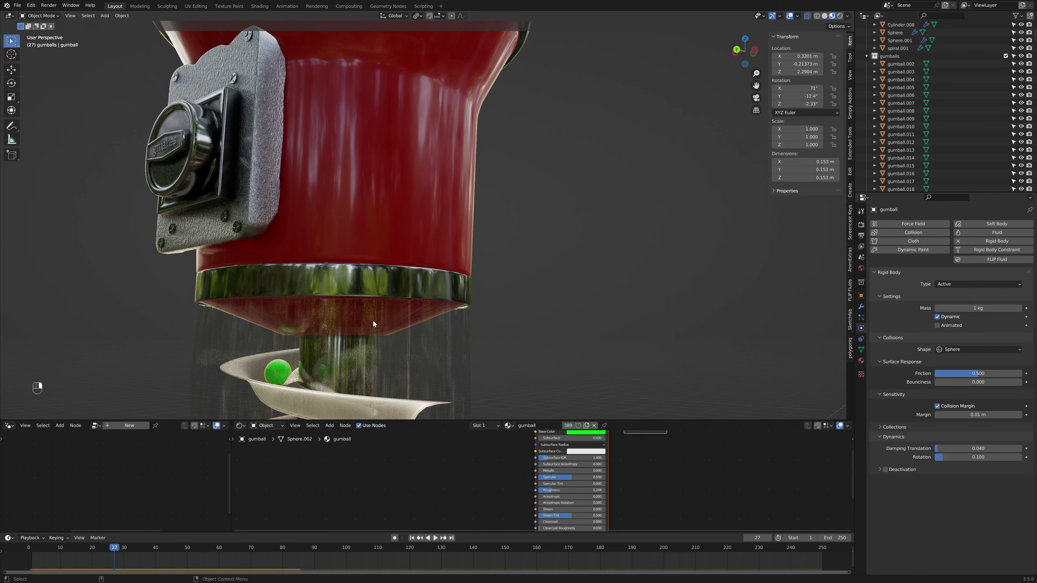
{"action": "scroll", "coordinate": [372, 320], "scroll_direction": "down", "scroll_amount": 5}
{"action": "middle_click_drag", "start_coordinate": [447, 227], "coordinate": [428, 201]}
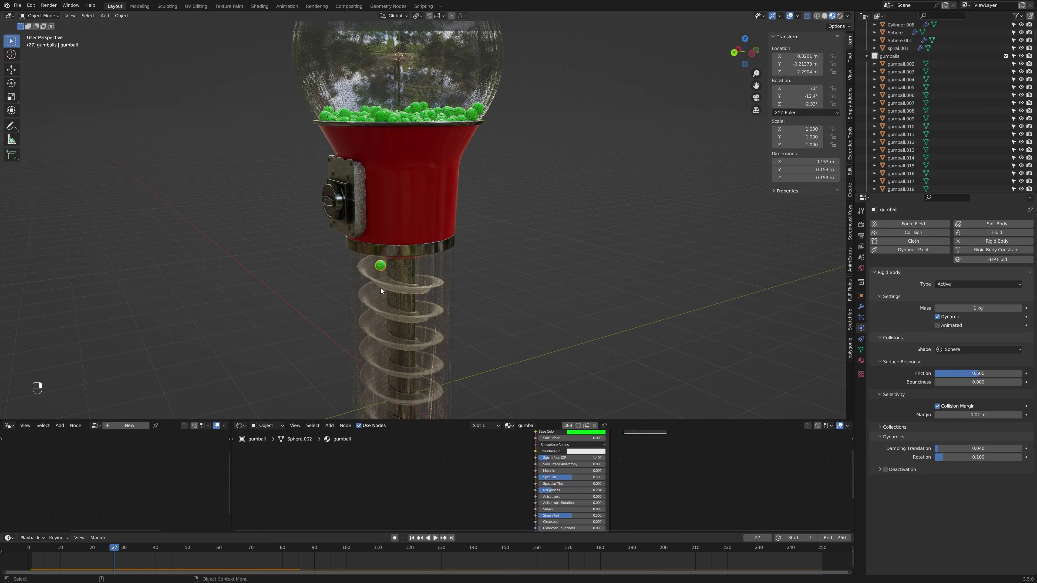
{"action": "scroll", "coordinate": [405, 204], "scroll_direction": "up", "scroll_amount": 6}
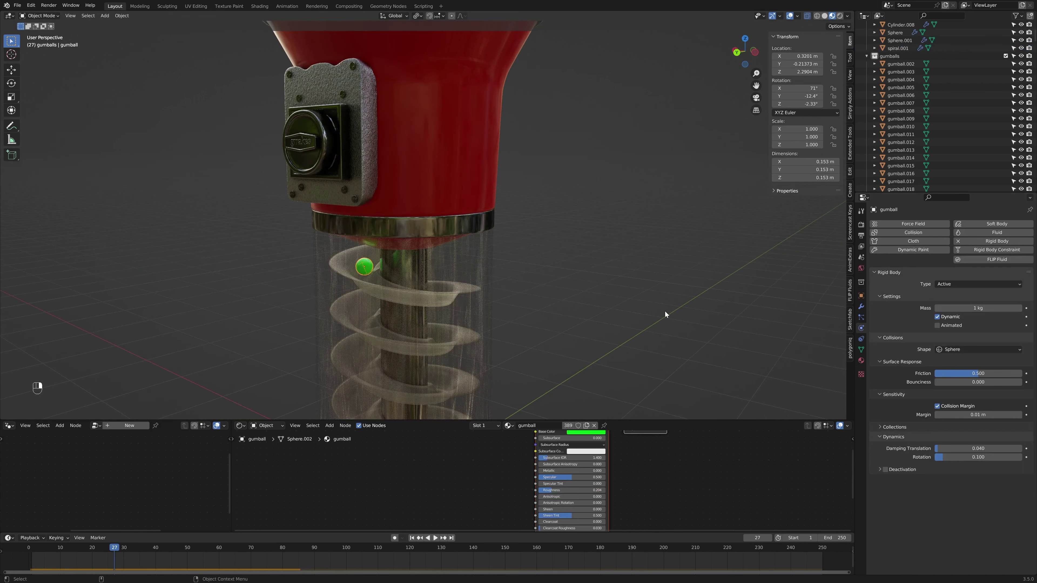
{"action": "left_click_drag", "start_coordinate": [115, 554], "coordinate": [124, 554]}
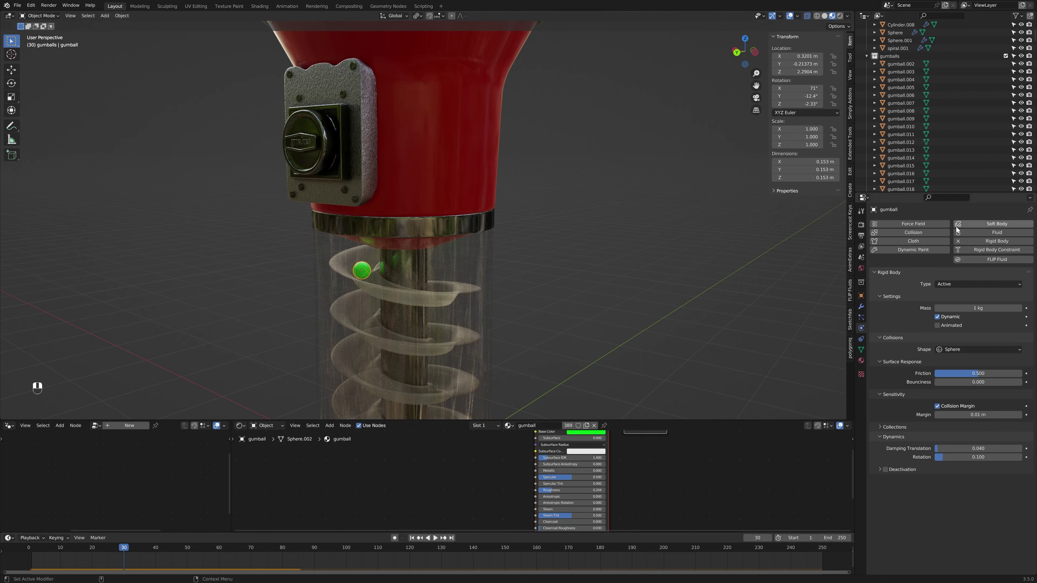
Step: Return to the first frame and keyframe Deactivation as enabled in the single gumball's rigid body dynamics
{"action": "left_click", "coordinate": [411, 538]}
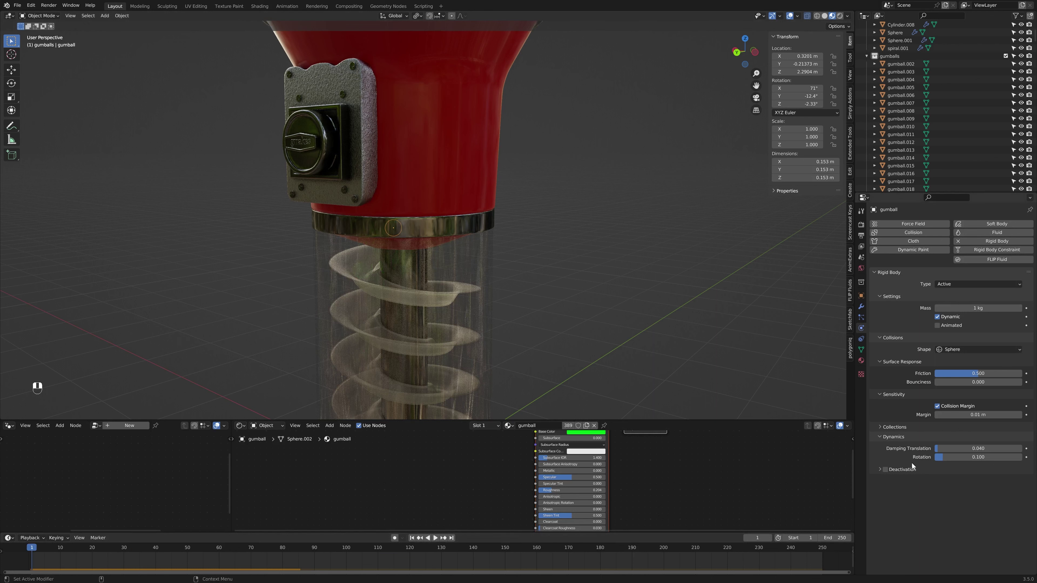
{"action": "left_click", "coordinate": [884, 473]}
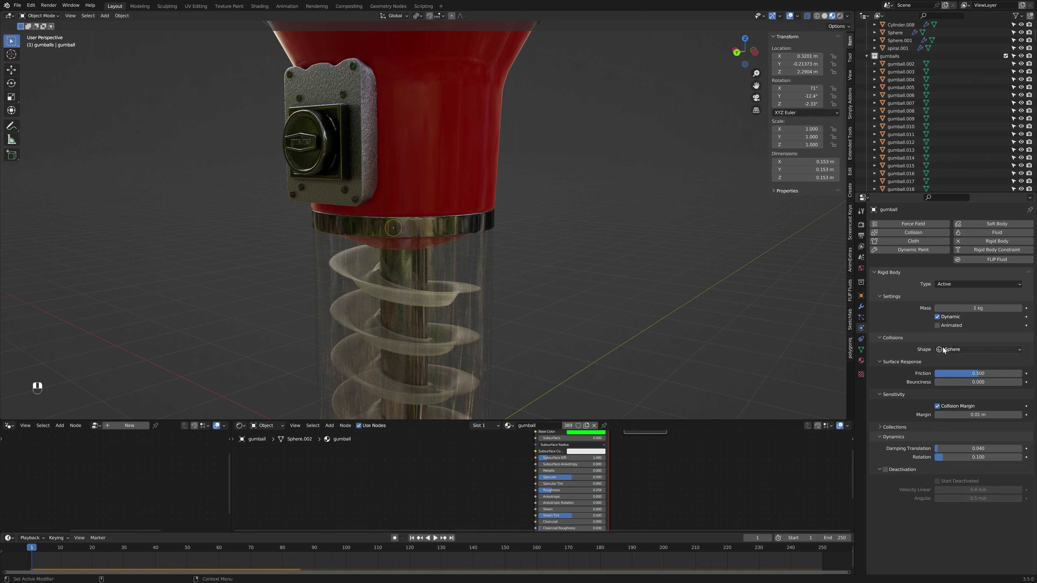
{"action": "left_click", "coordinate": [885, 470]}
{"action": "key", "text": "i"}
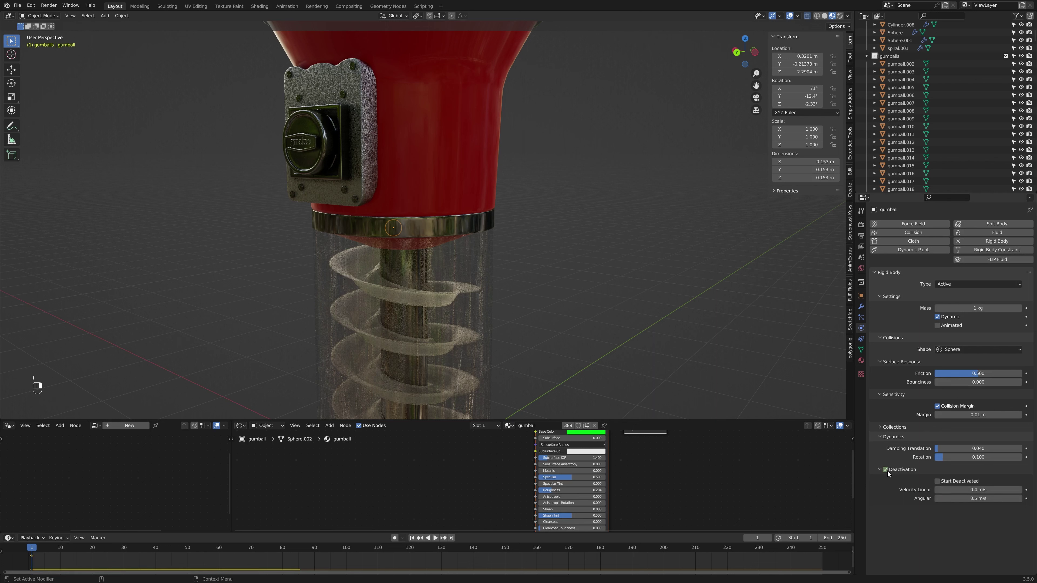
{"action": "left_click", "coordinate": [886, 470]}
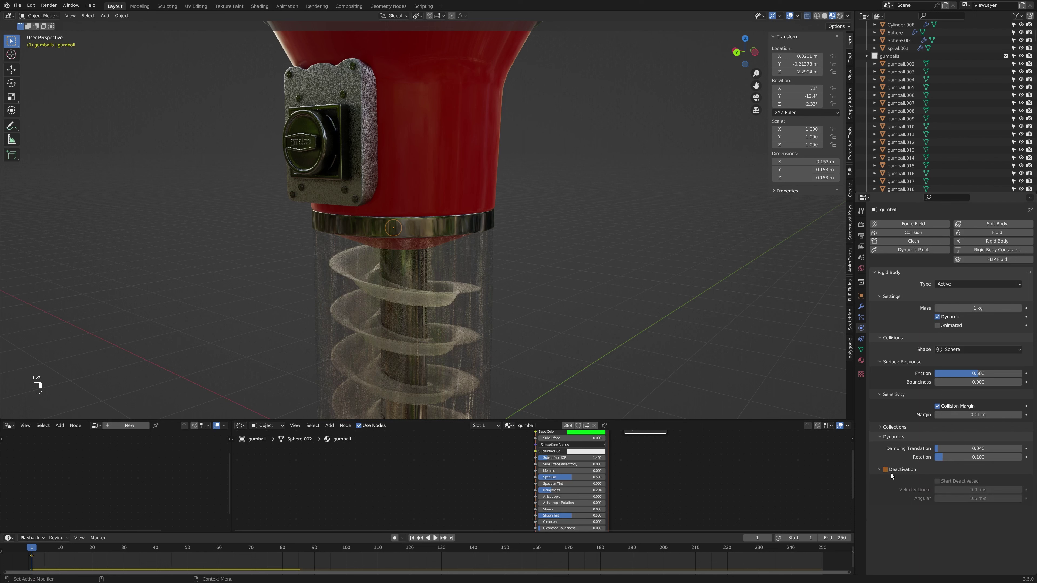
{"action": "left_click", "coordinate": [885, 470]}
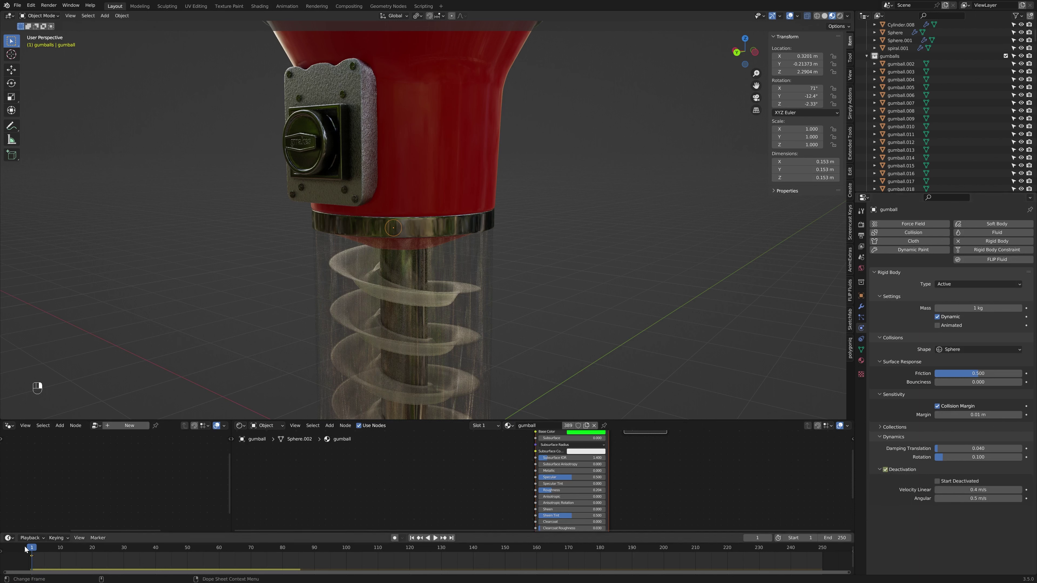
Step: Enable Start Deactivated for the single gumball and keyframe its Deactivation as disabled at frame 30
{"action": "key", "text": "space"}
{"action": "key", "text": "space"}
{"action": "left_click", "coordinate": [937, 481]}
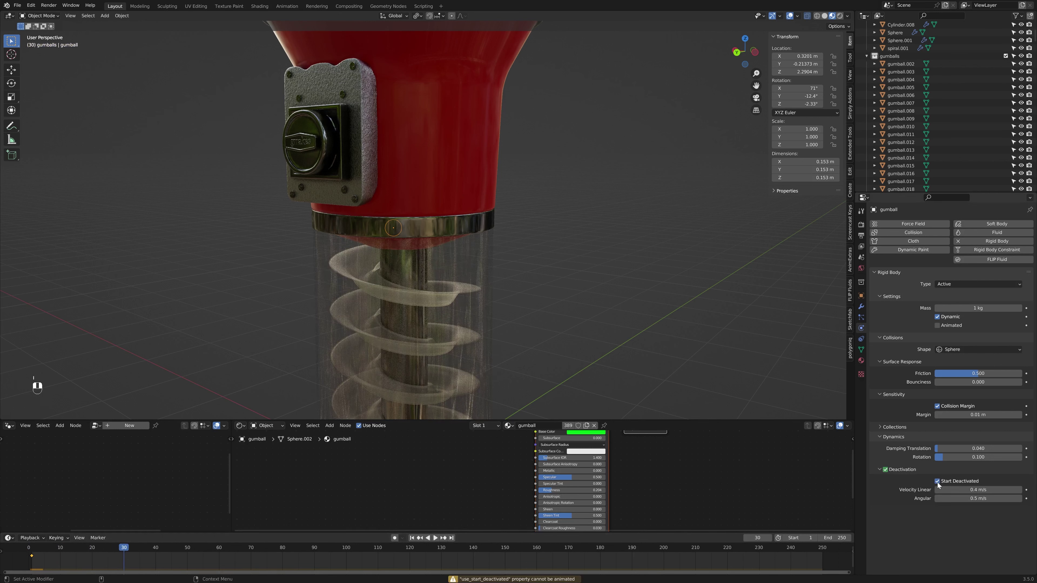
{"action": "left_click", "coordinate": [885, 470]}
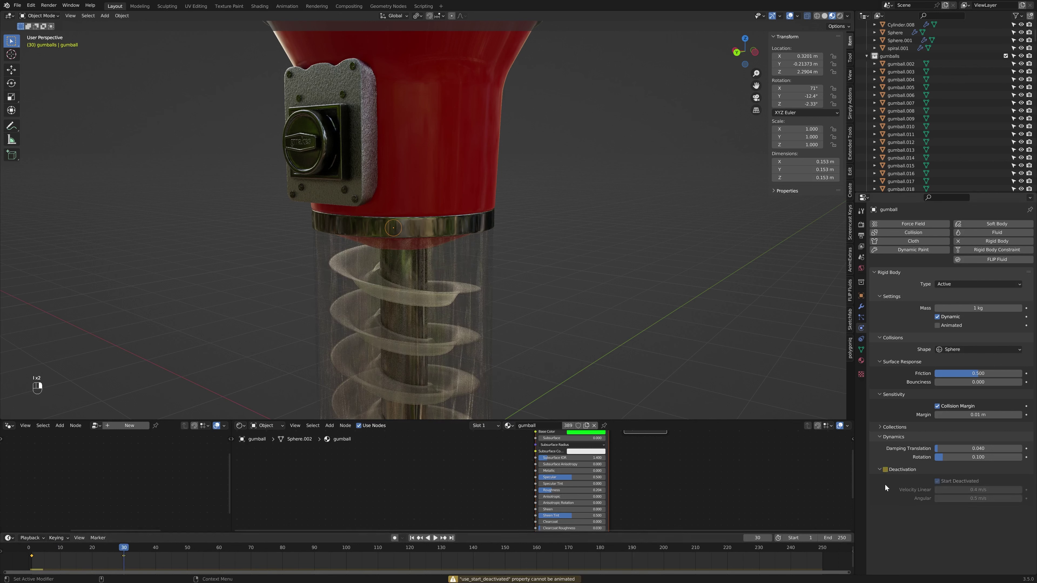
Step: Replay the simulation from the first frame and check when the single gumball drops onto the spiral ramp
{"action": "left_click", "coordinate": [412, 539]}
{"action": "key", "text": "space"}
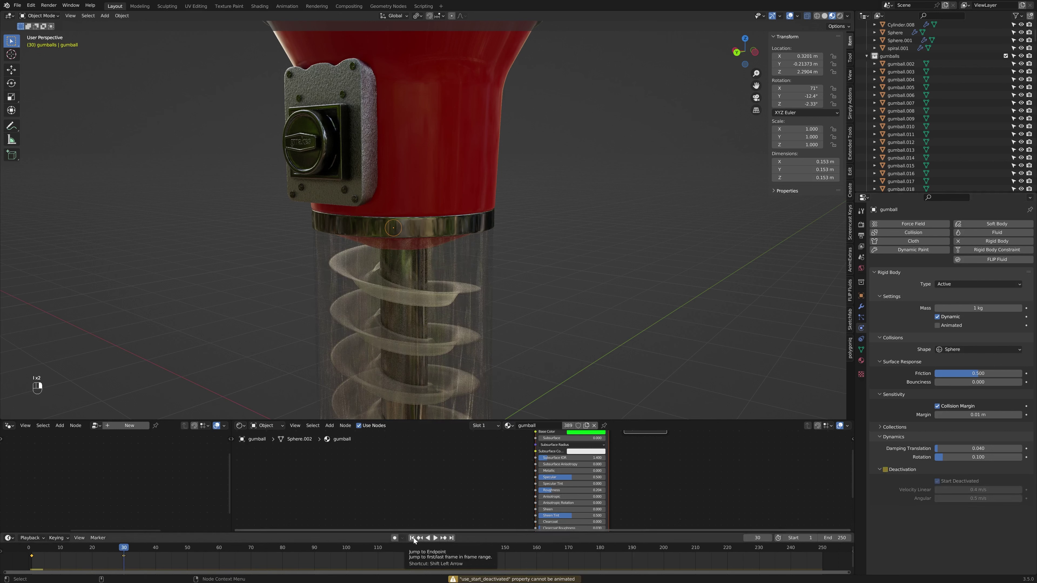
{"action": "key", "text": "space"}
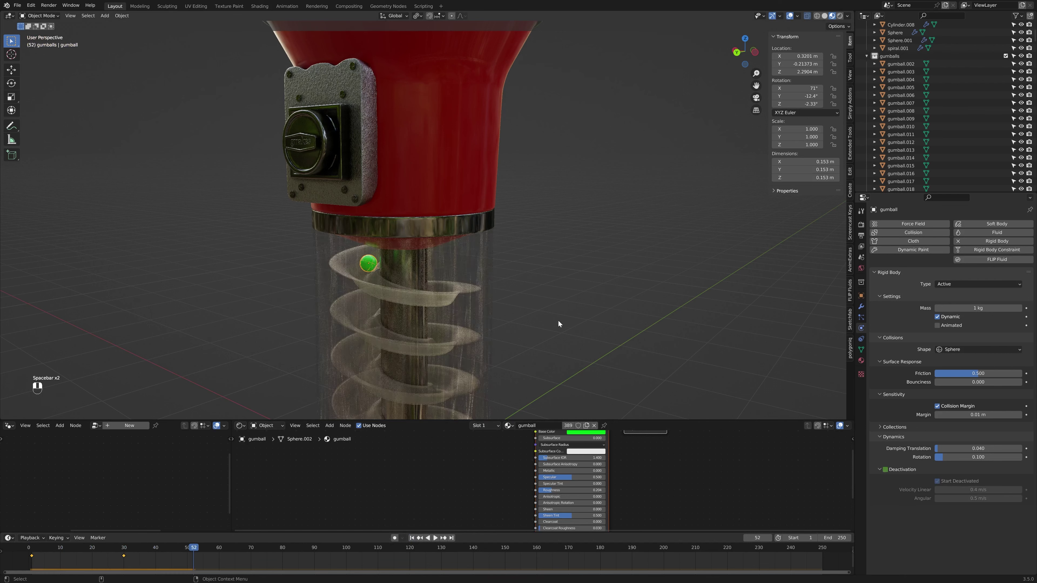
{"action": "middle_click_drag", "start_coordinate": [558, 321], "coordinate": [568, 314]}
{"action": "scroll", "coordinate": [569, 314], "scroll_direction": "down", "scroll_amount": 2}
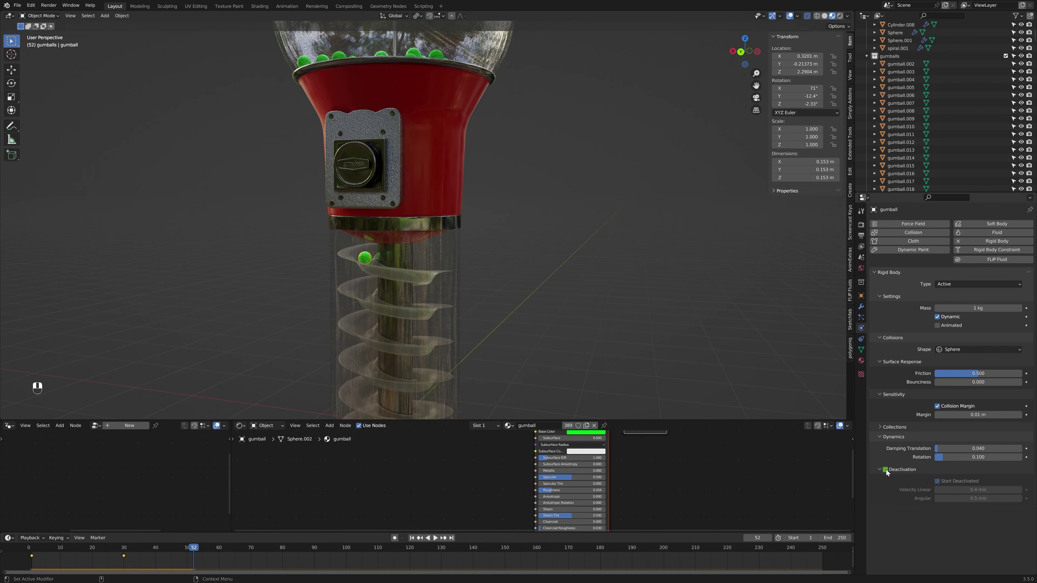
{"action": "left_click", "coordinate": [412, 538]}
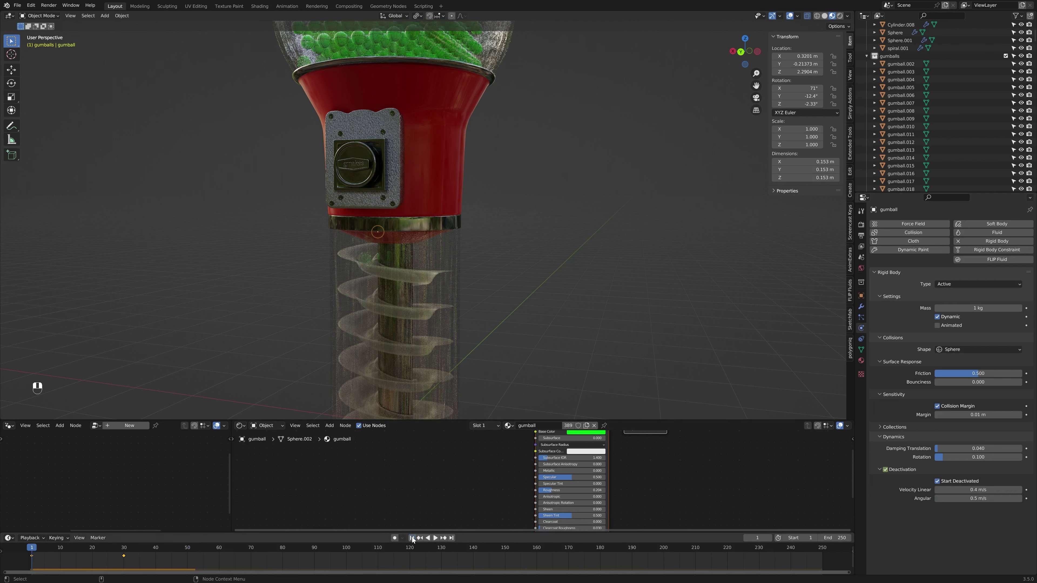
{"action": "middle_click_drag", "start_coordinate": [449, 378], "coordinate": [459, 375]}
{"action": "key", "text": "space"}
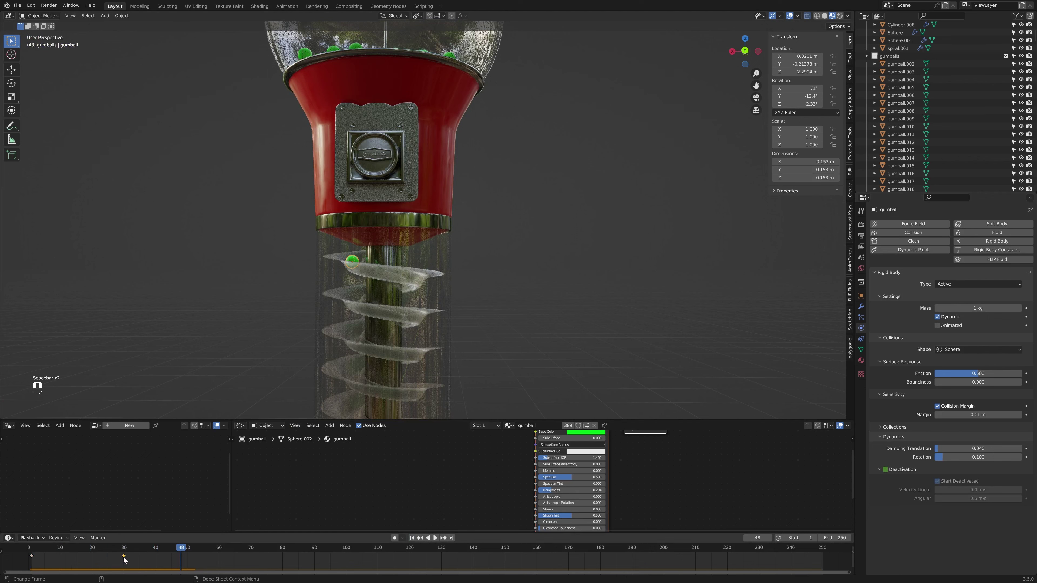
Step: Move the single gumball's second Deactivation keyframe to frame 40 and replay the simulation from the first frame
{"action": "left_click_drag", "start_coordinate": [124, 556], "coordinate": [155, 557]}
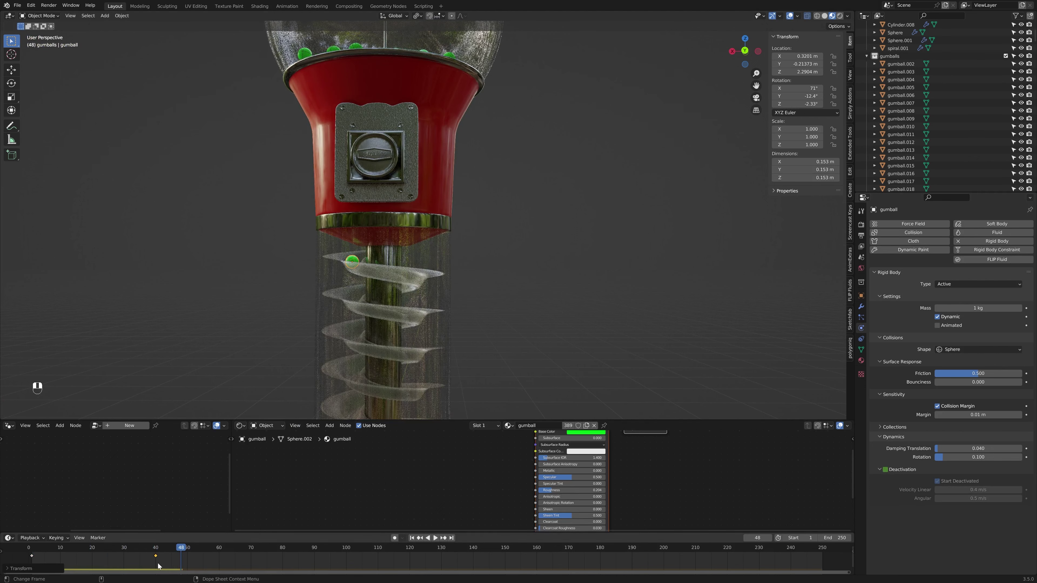
{"action": "left_click", "coordinate": [411, 538]}
{"action": "scroll", "coordinate": [495, 222], "scroll_direction": "down", "scroll_amount": 5}
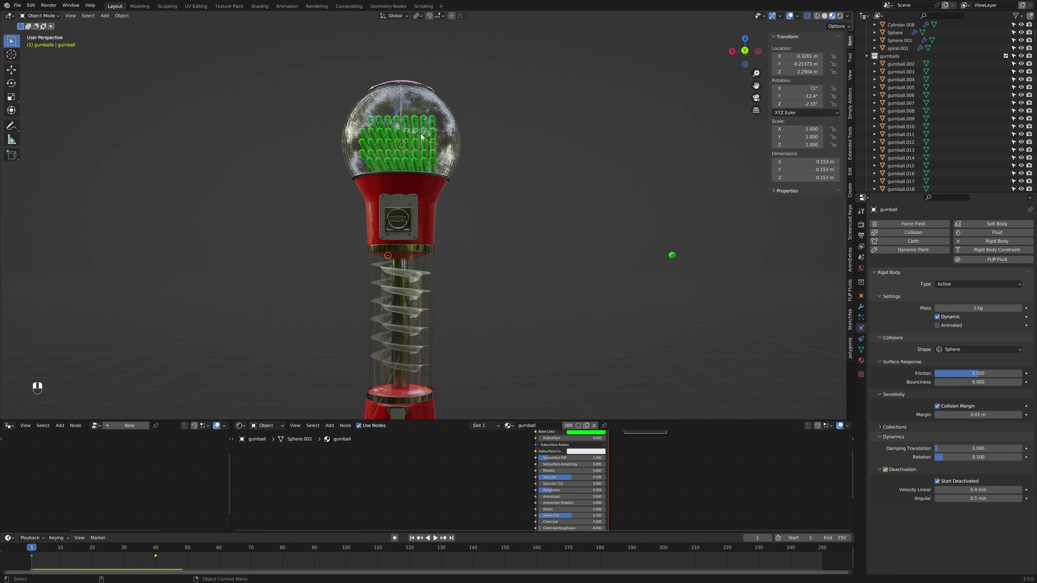
{"action": "key", "text": "space"}
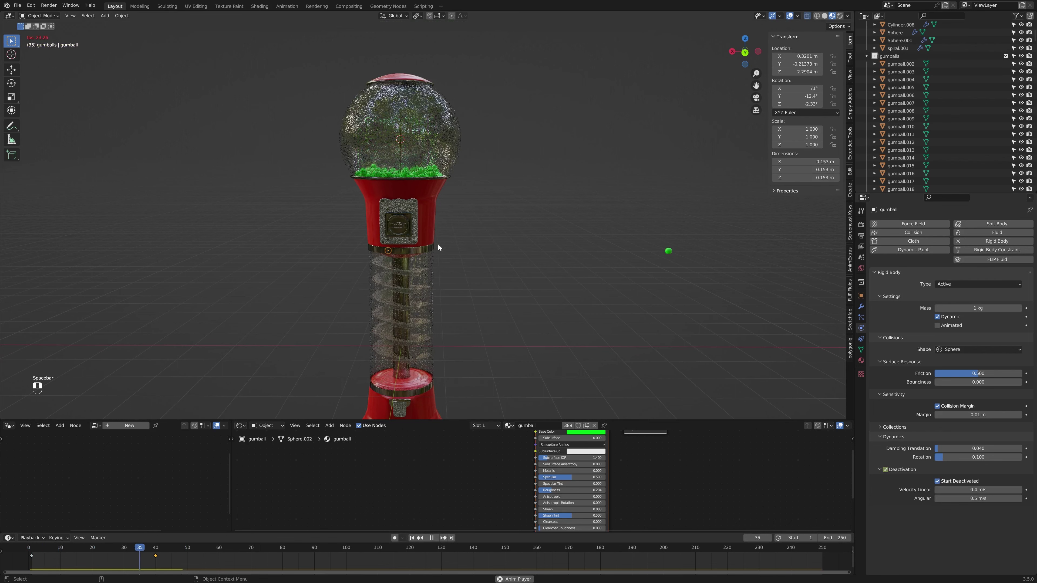
{"action": "key", "text": "space"}
Step: Select a gumball at the globe's rim and enlarge the shader editor to show its material nodes
{"action": "middle_click_drag", "start_coordinate": [423, 282], "coordinate": [482, 311]}
{"action": "scroll", "coordinate": [469, 282], "scroll_direction": "up", "scroll_amount": 4}
{"action": "middle_click_drag", "start_coordinate": [542, 276], "coordinate": [510, 260], "text": "shift"}
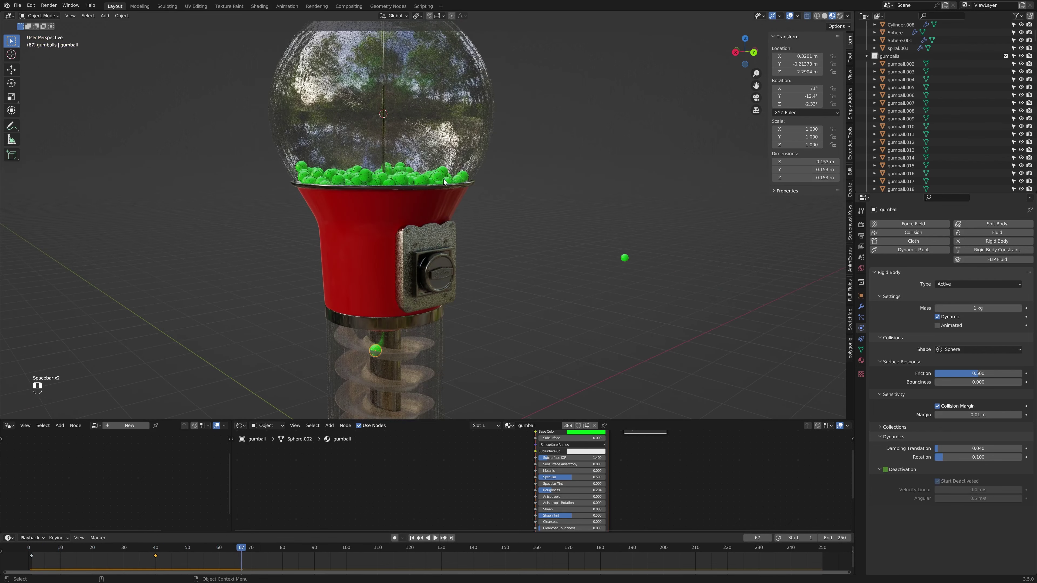
{"action": "left_click", "coordinate": [445, 180]}
{"action": "left_click", "coordinate": [445, 179]}
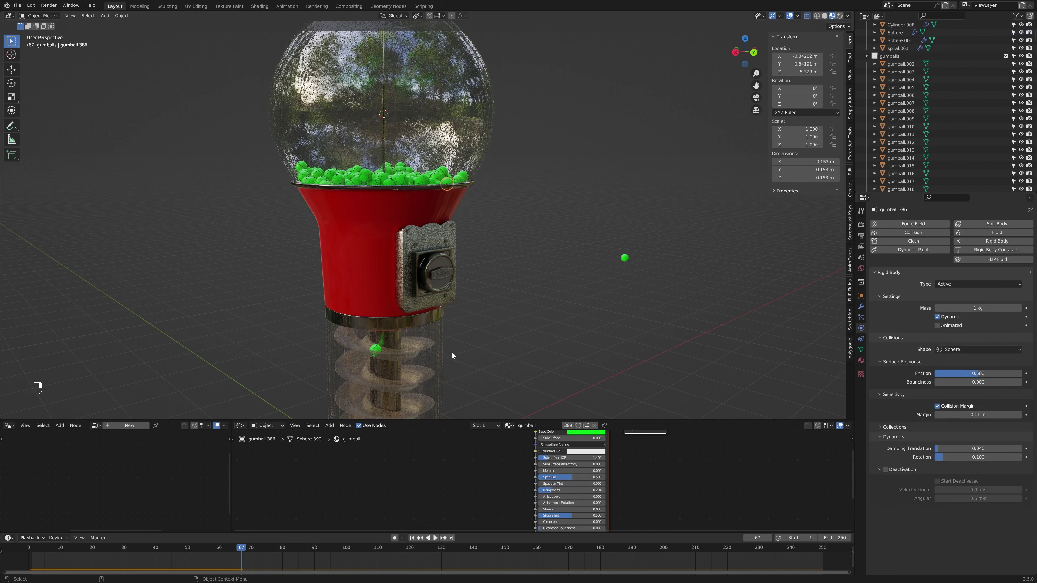
{"action": "scroll", "coordinate": [479, 328], "scroll_direction": "up", "scroll_amount": 3}
{"action": "middle_click_drag", "start_coordinate": [480, 328], "coordinate": [500, 274], "text": "shift"}
{"action": "scroll", "coordinate": [467, 261], "scroll_direction": "up", "scroll_amount": 2}
{"action": "scroll", "coordinate": [475, 256], "scroll_direction": "up", "scroll_amount": 2}
{"action": "left_click_drag", "start_coordinate": [435, 421], "coordinate": [455, 232]}
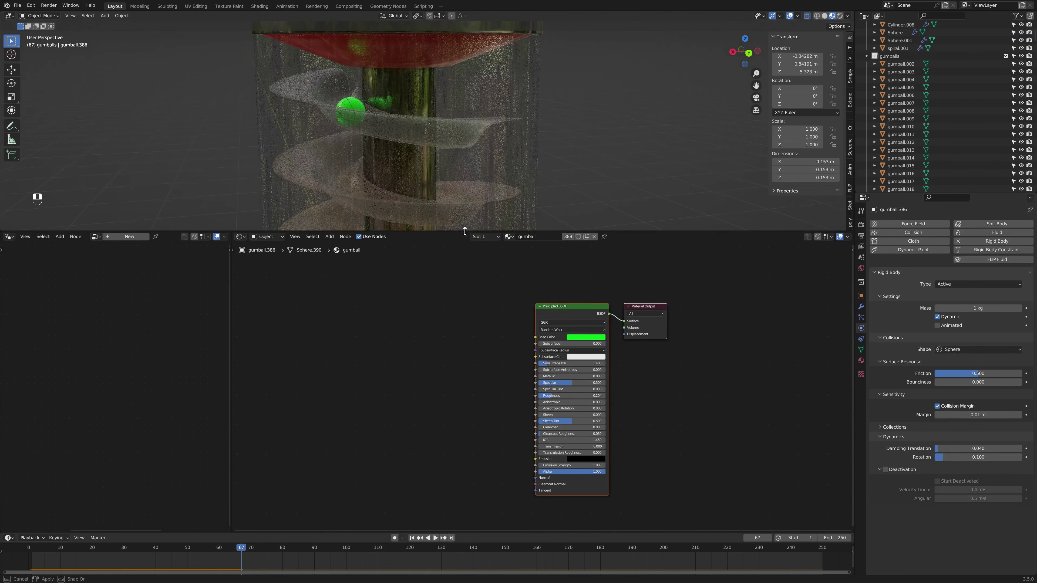
{"action": "scroll", "coordinate": [480, 348], "scroll_direction": "up", "scroll_amount": 2}
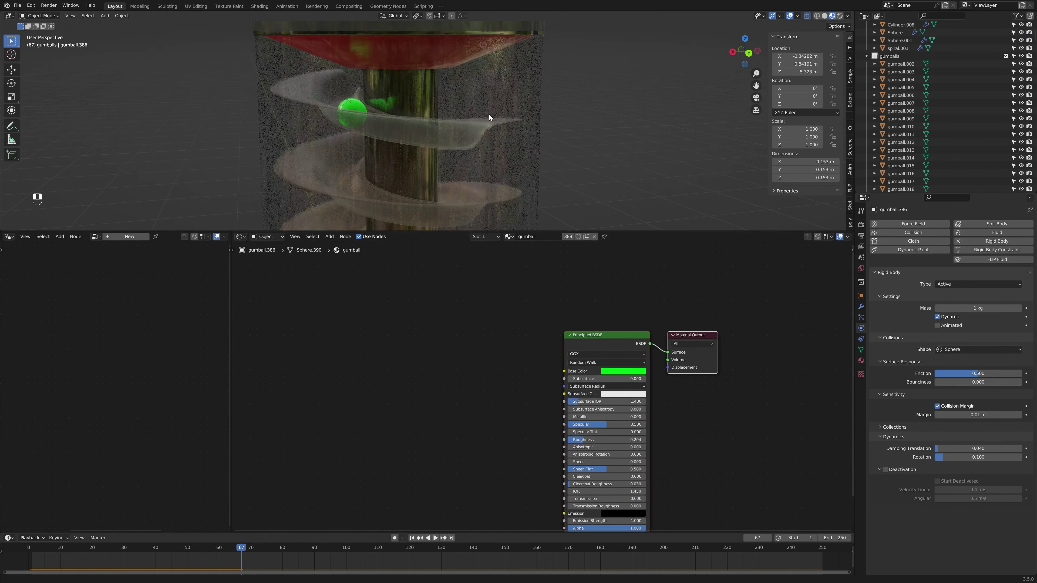
Step: Add an Object Info node to the gumball material, placed before the Principled BSDF
{"action": "scroll", "coordinate": [489, 110], "scroll_direction": "down", "scroll_amount": 2}
{"action": "middle_click_drag", "start_coordinate": [490, 98], "coordinate": [491, 120], "text": "shift"}
{"action": "scroll", "coordinate": [492, 107], "scroll_direction": "down", "scroll_amount": 3}
{"action": "middle_click_drag", "start_coordinate": [525, 149], "coordinate": [506, 178], "text": "shift"}
{"action": "key", "text": "shift+a"}
{"action": "left_click", "coordinate": [466, 384]}
{"action": "type", "text": "object info"}
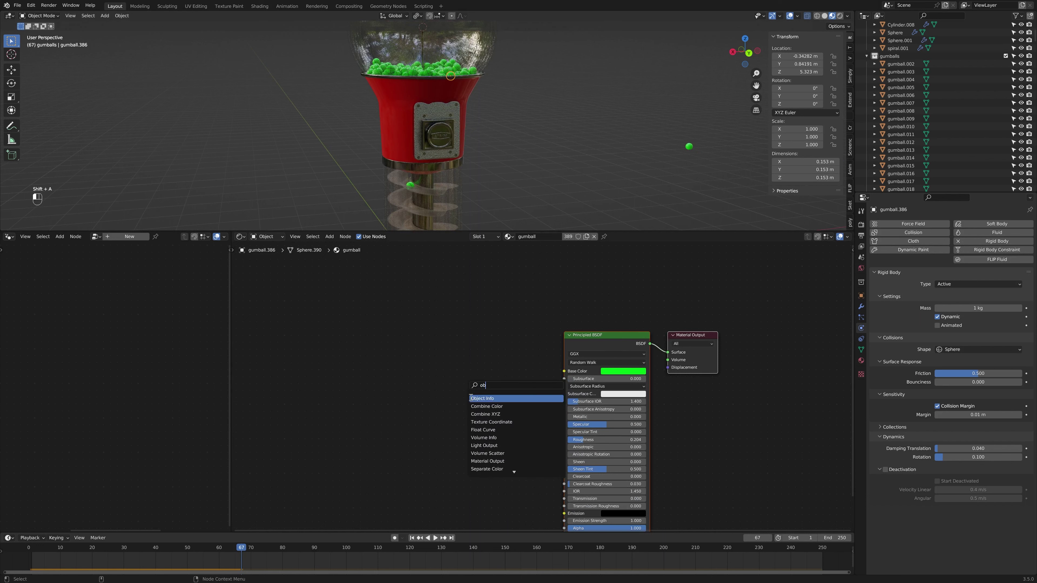
{"action": "key", "text": "Return"}
{"action": "left_click", "coordinate": [392, 354]}
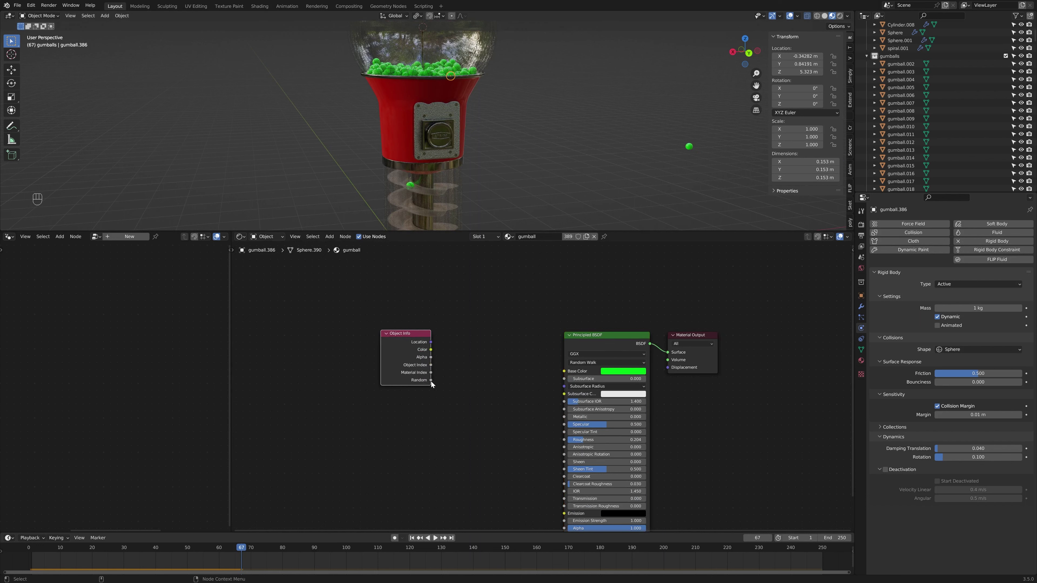
Step: Copy the Principled BSDF's green base color, then connect Object Info's Random output to Base Color
{"action": "key", "text": "ctrl+c"}
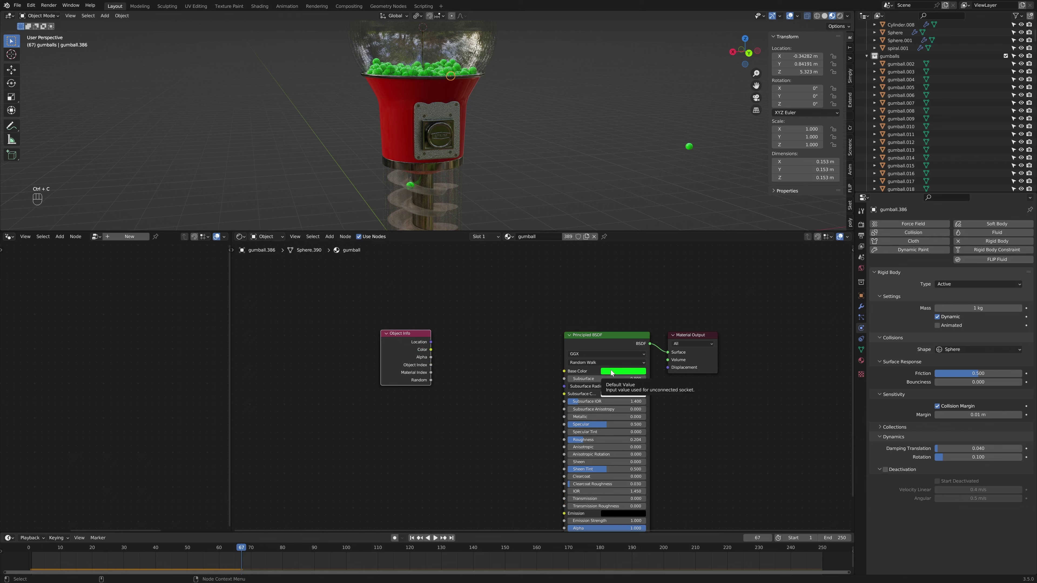
{"action": "left_click_drag", "start_coordinate": [430, 380], "coordinate": [563, 372]}
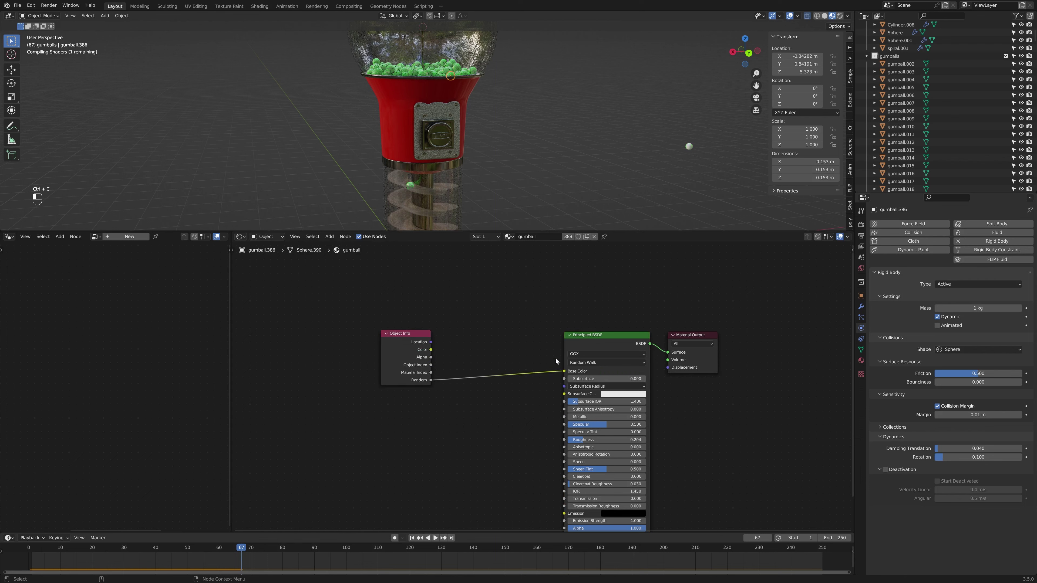
{"action": "scroll", "coordinate": [496, 80], "scroll_direction": "up", "scroll_amount": 1}
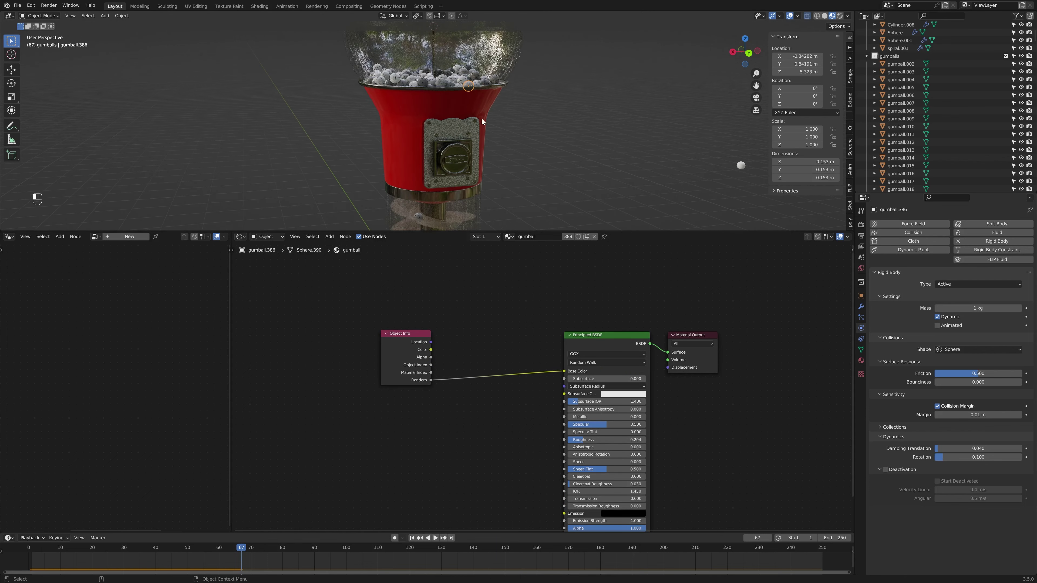
Step: Insert a ColorRamp node into the link between Object Info's Random output and the Base Color input
{"action": "key", "text": "shift+a"}
{"action": "left_click", "coordinate": [469, 288]}
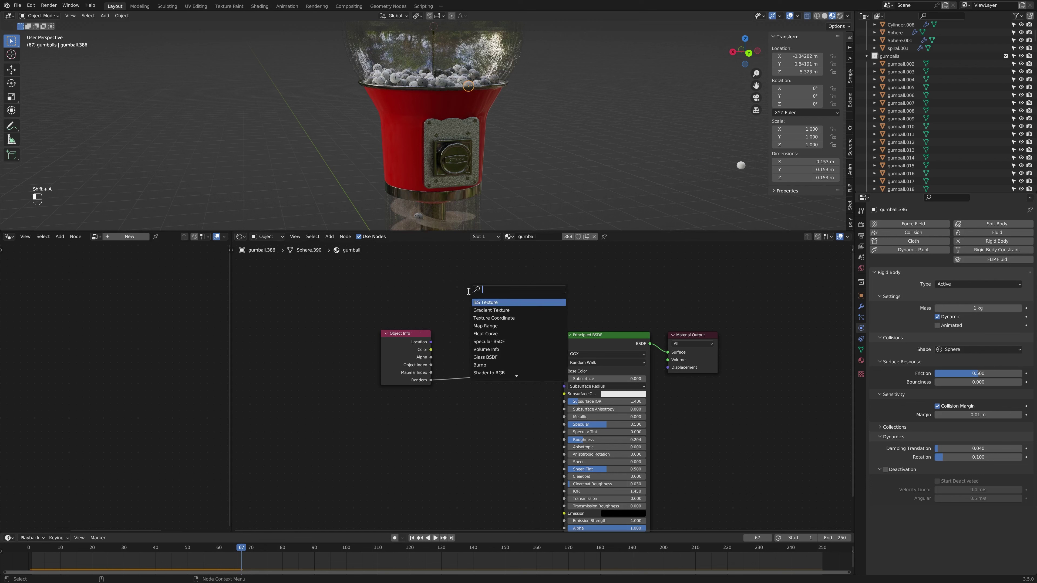
{"action": "type", "text": "colo"}
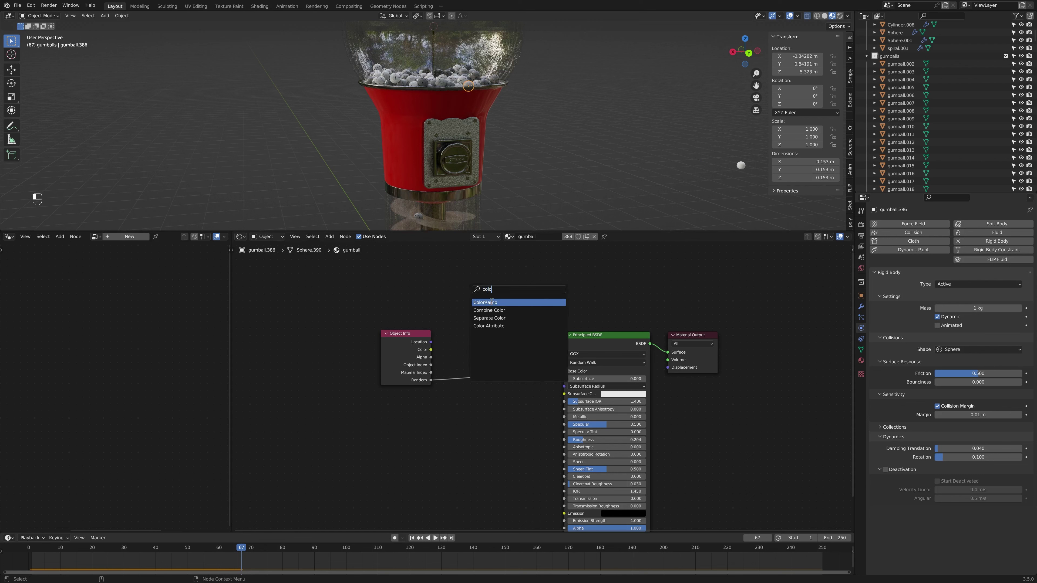
{"action": "left_click", "coordinate": [488, 302]}
{"action": "left_click", "coordinate": [487, 346]}
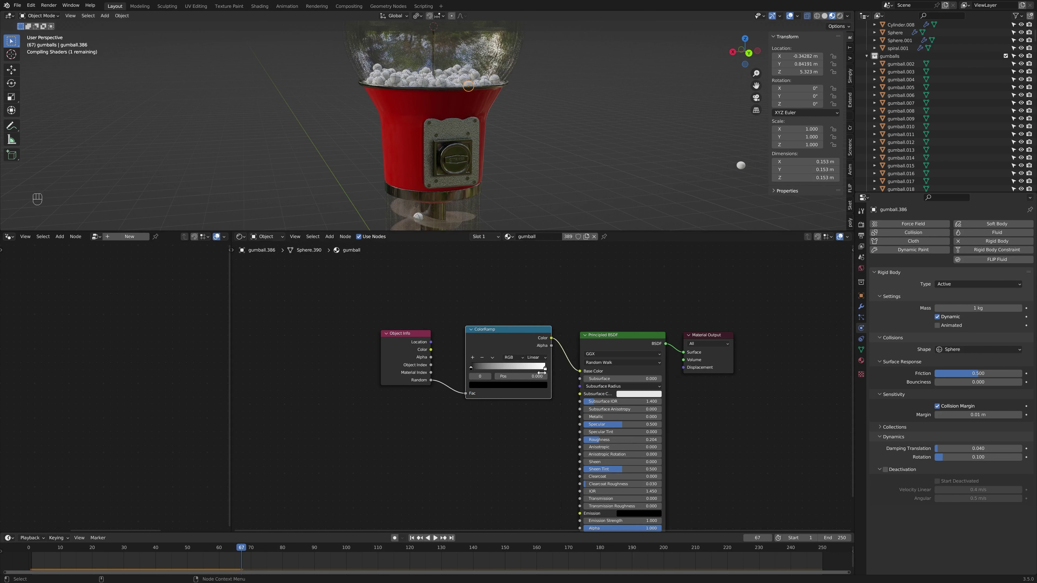
Step: Paste the copied green into the ramp's end stop and set the first stop to cyan with hue 0.523, saturation 1.000, value 0.690
{"action": "key", "text": "ctrl+v"}
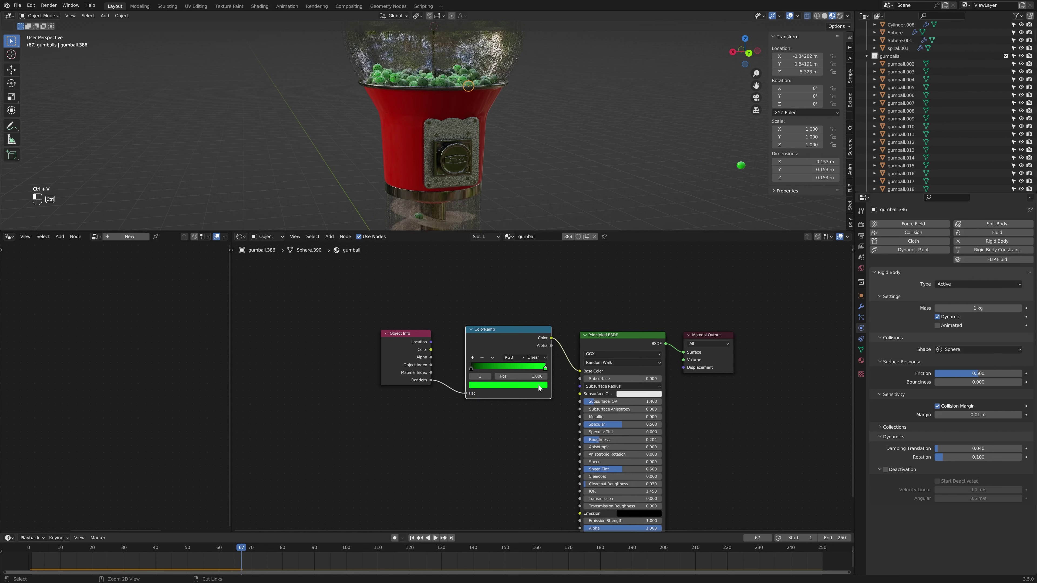
{"action": "left_click", "coordinate": [470, 367]}
{"action": "left_click", "coordinate": [479, 387]}
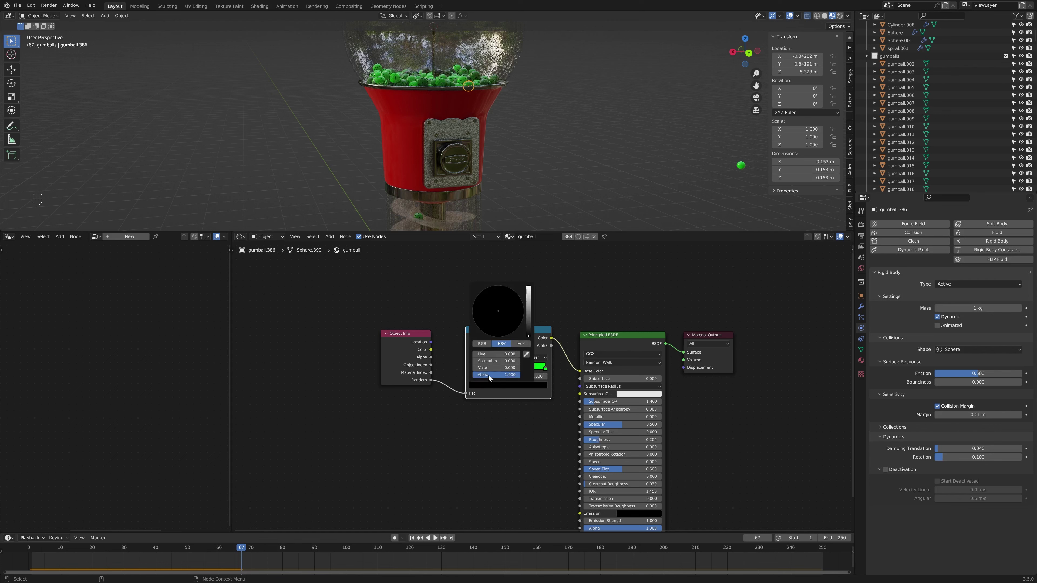
{"action": "left_click_drag", "start_coordinate": [529, 336], "coordinate": [495, 287]}
{"action": "left_click", "coordinate": [510, 288]}
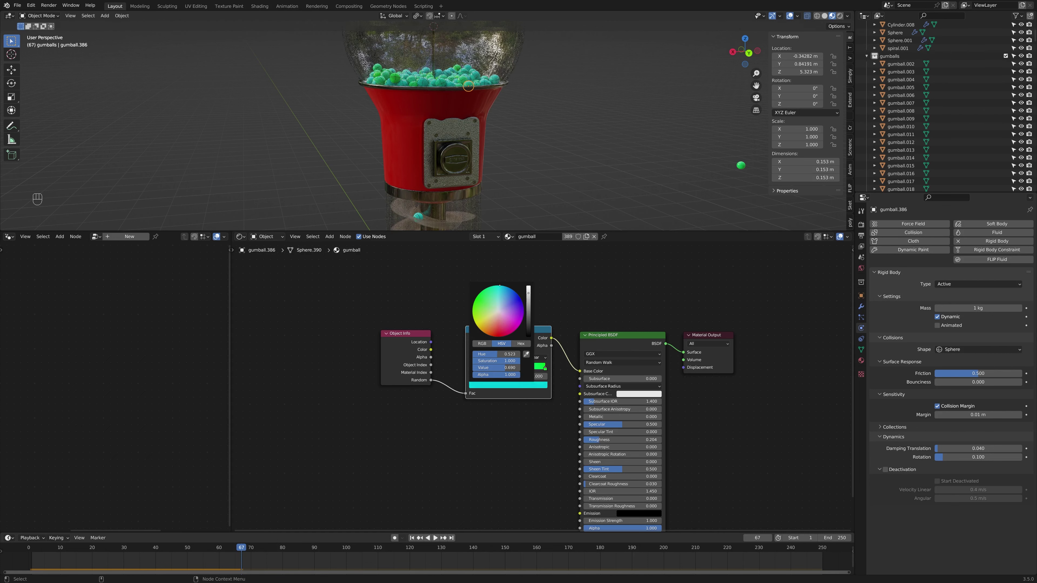
Step: Set the ColorRamp interpolation to Constant and move the green stop to position 0.837
{"action": "scroll", "coordinate": [485, 104], "scroll_direction": "up", "scroll_amount": 2}
{"action": "scroll", "coordinate": [477, 137], "scroll_direction": "up", "scroll_amount": 5}
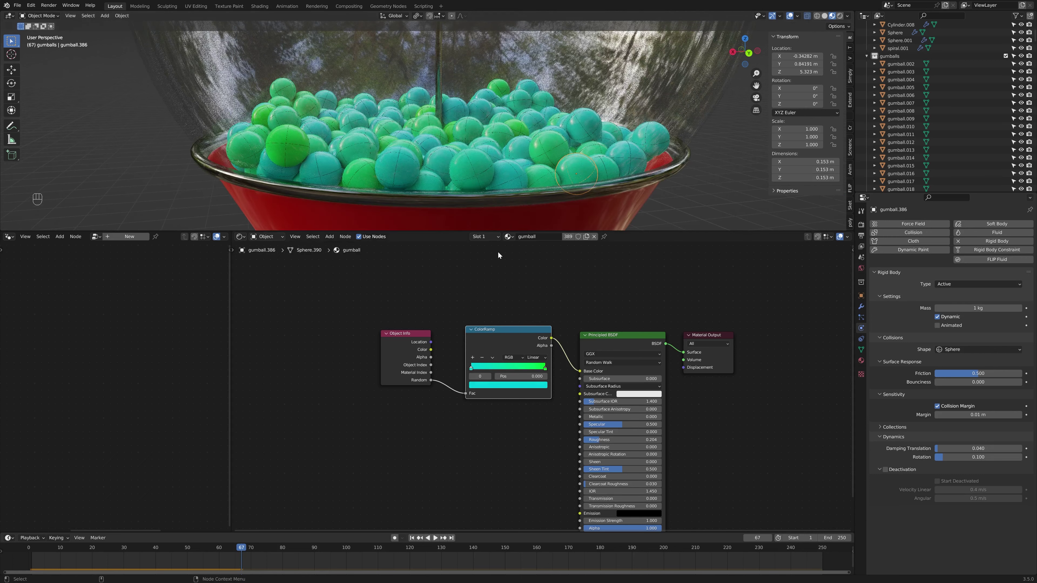
{"action": "scroll", "coordinate": [488, 411], "scroll_direction": "up", "scroll_amount": 1}
{"action": "scroll", "coordinate": [539, 384], "scroll_direction": "up", "scroll_amount": 1}
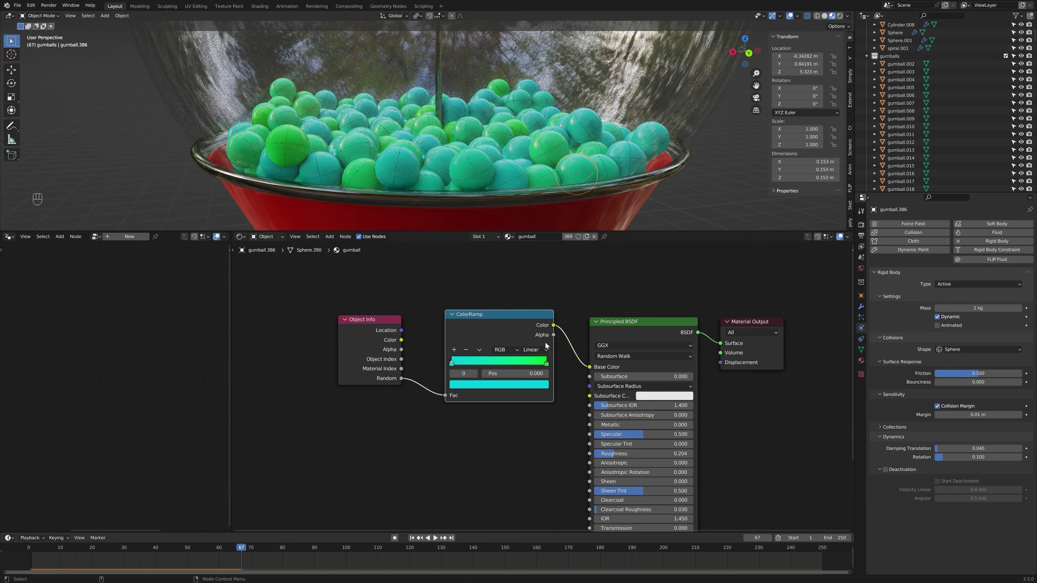
{"action": "left_click", "coordinate": [533, 350]}
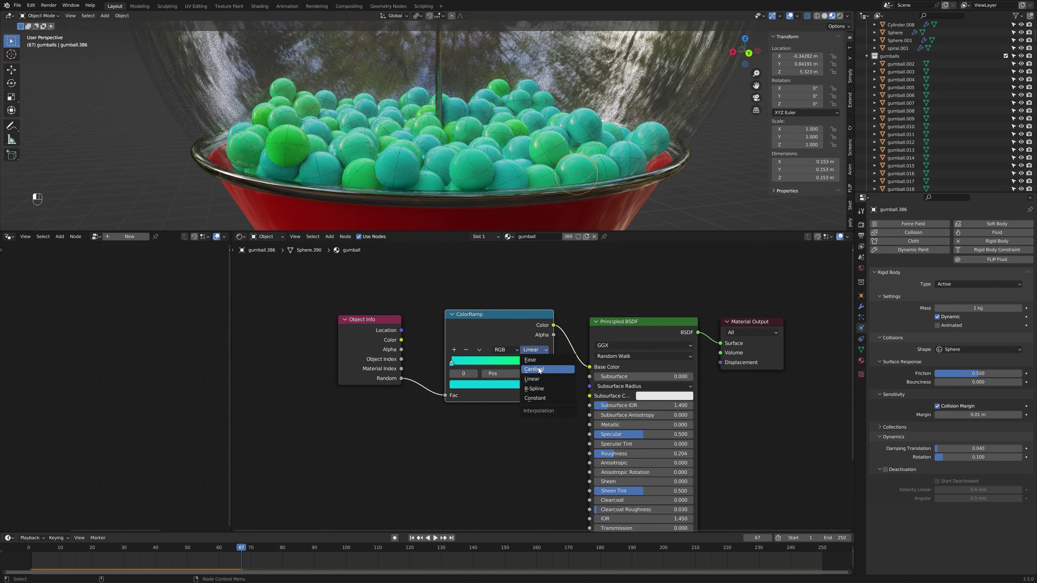
{"action": "left_click", "coordinate": [534, 398]}
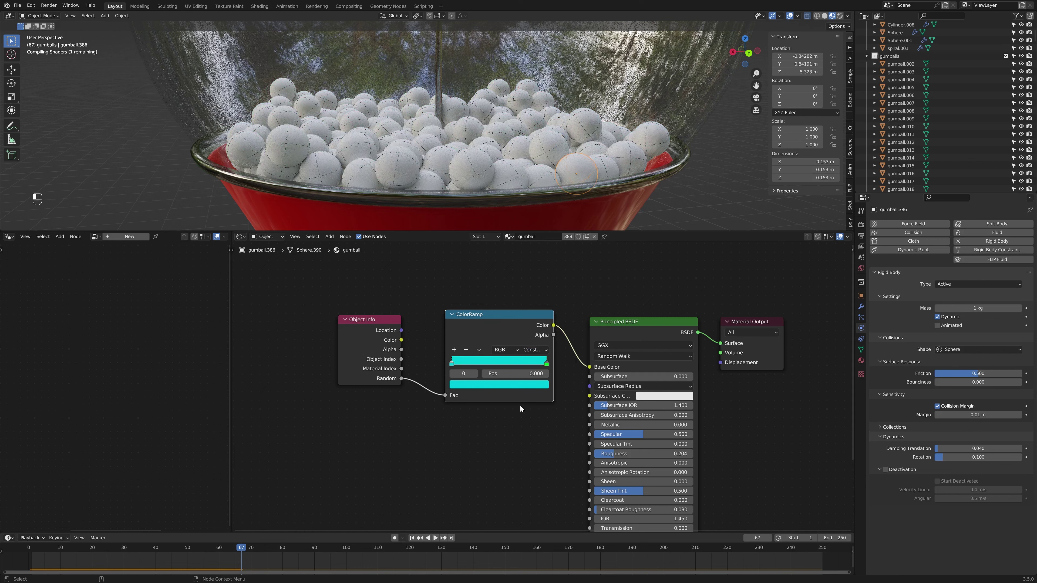
{"action": "mouse_move", "coordinate": [546, 363]}
{"action": "left_mouse_down"}
{"action": "mouse_move", "coordinate": [470, 364]}
{"action": "mouse_move", "coordinate": [531, 365]}
{"action": "left_mouse_up"}
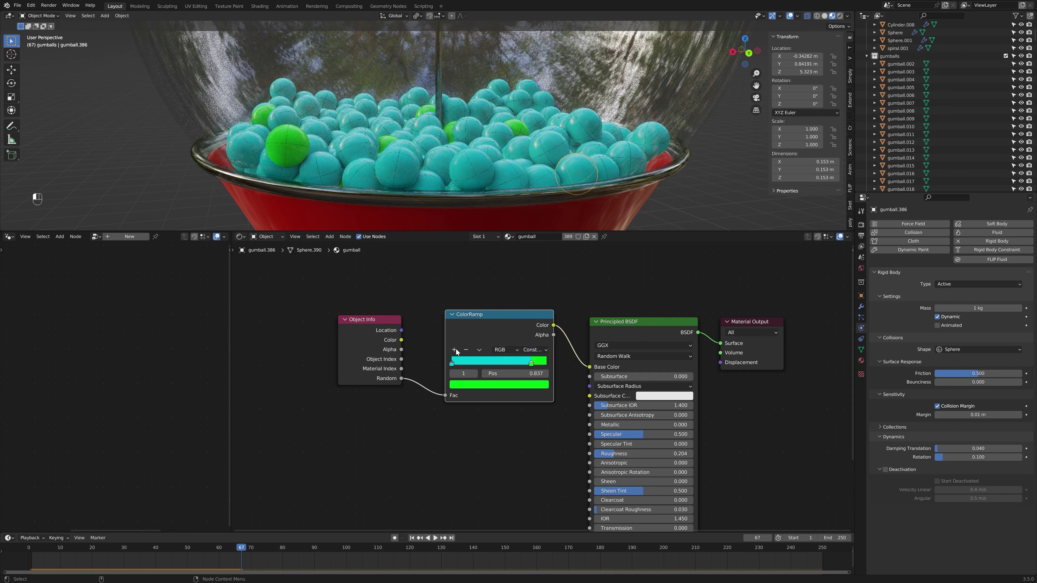
Step: Add a color stop at position 0.418 and color it red with hue 0.995, saturation 1.000 and value 0.690
{"action": "left_click", "coordinate": [455, 350]}
{"action": "left_click", "coordinate": [490, 387]}
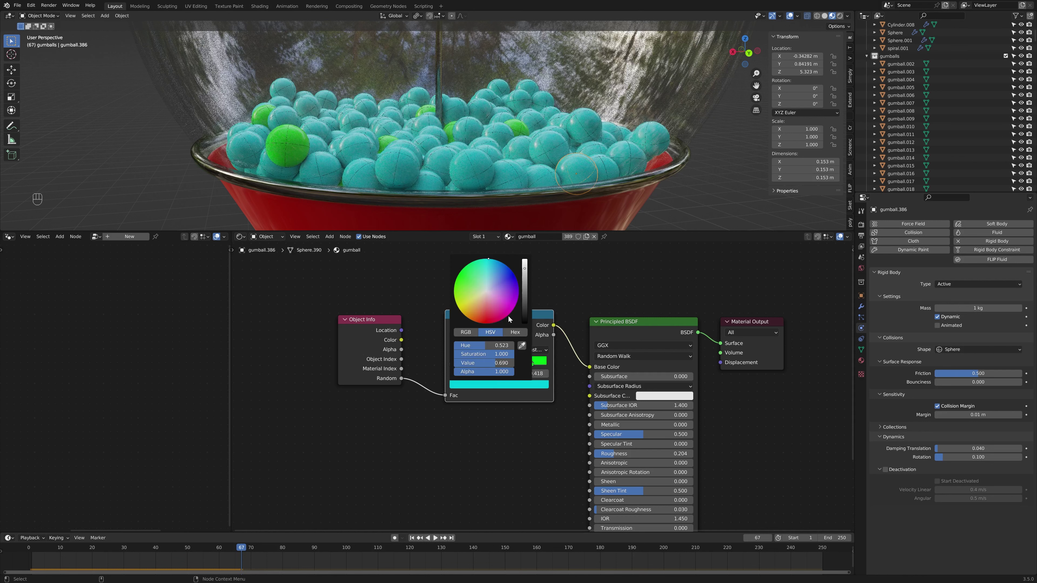
{"action": "left_click_drag", "start_coordinate": [488, 263], "coordinate": [487, 320]}
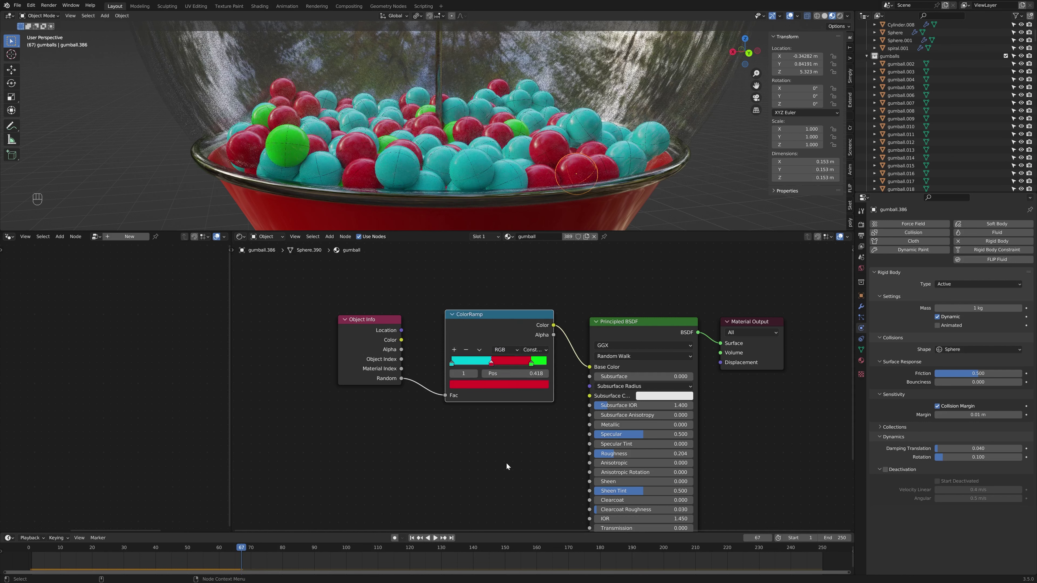
Step: Add a color stop at 0.209, move the red stop to 0.518 and recolor it orange with hue 0.030
{"action": "left_click", "coordinate": [454, 350]}
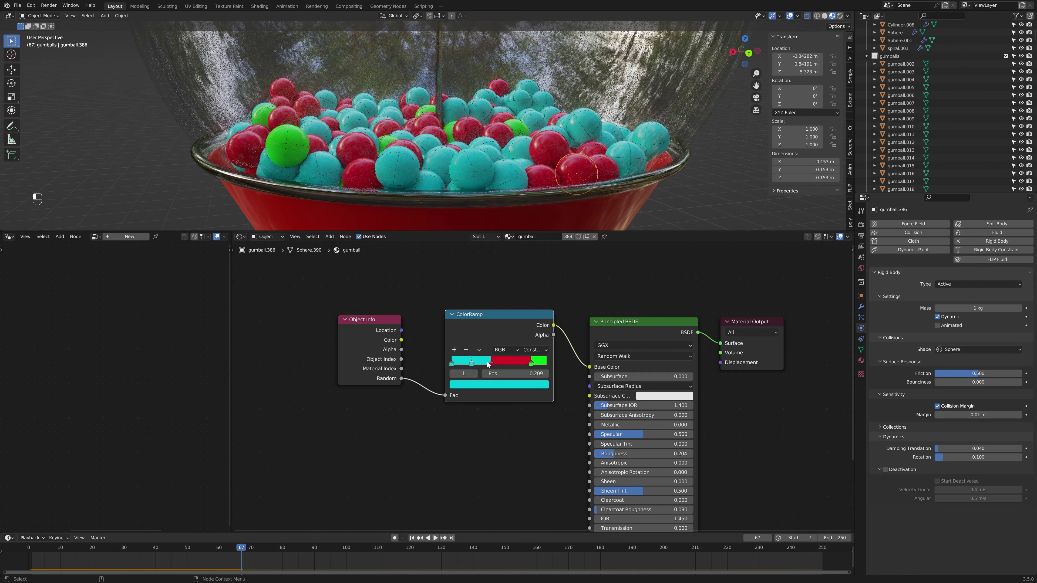
{"action": "left_click_drag", "start_coordinate": [487, 361], "coordinate": [498, 363]}
{"action": "left_click", "coordinate": [496, 384]}
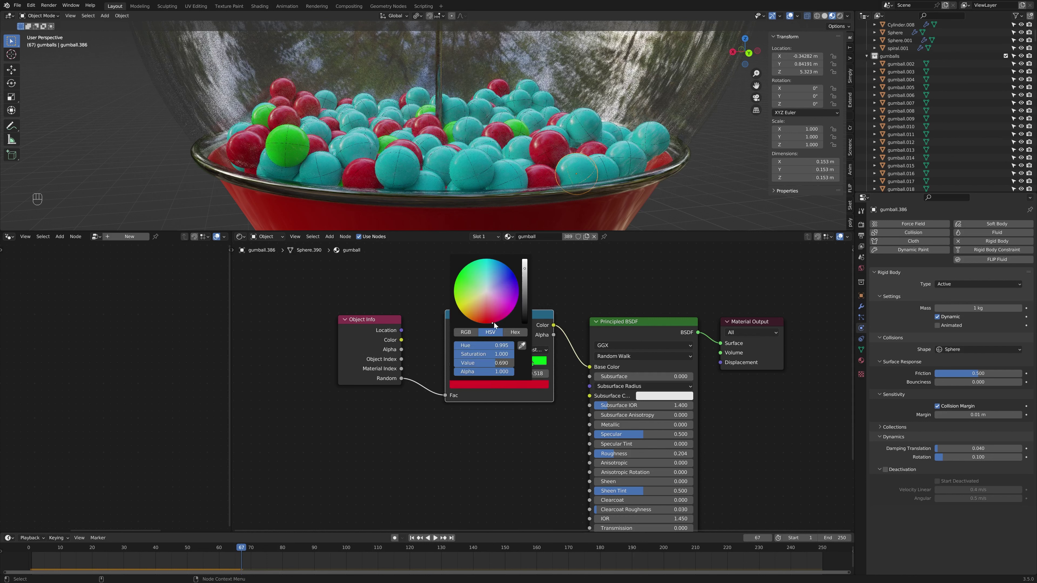
{"action": "left_click_drag", "start_coordinate": [494, 325], "coordinate": [471, 319]}
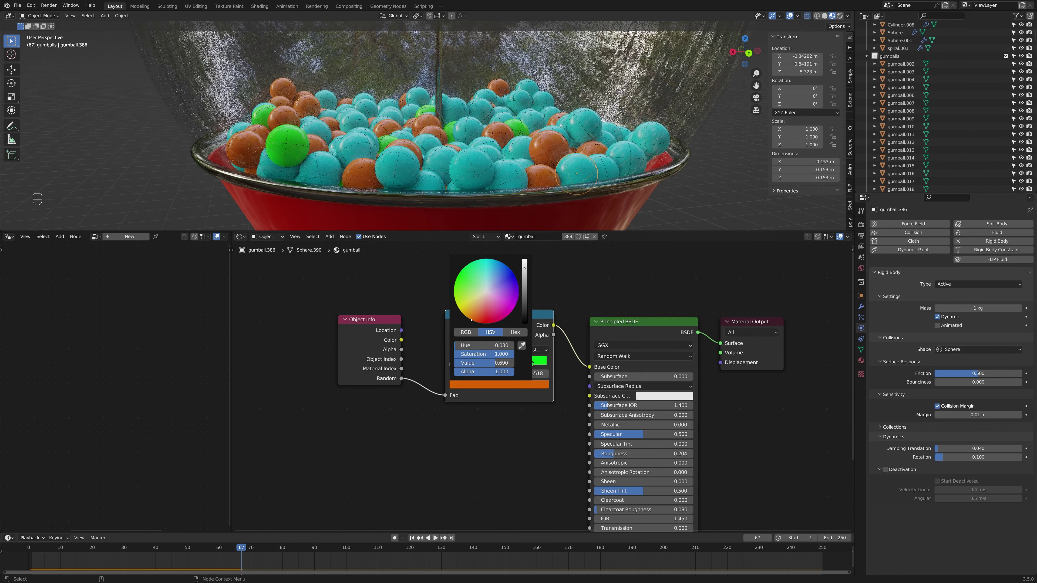
Step: Recolor the ColorRamp stop at position 0.209 from the color wheel to a dark green
{"action": "left_click", "coordinate": [481, 365]}
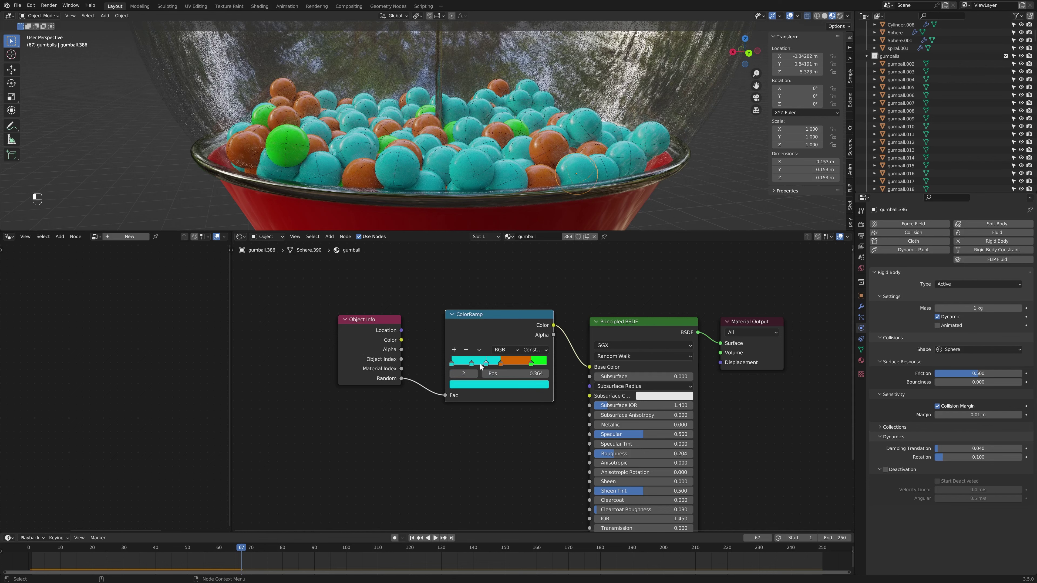
{"action": "left_click", "coordinate": [478, 387]}
{"action": "left_click", "coordinate": [499, 387]}
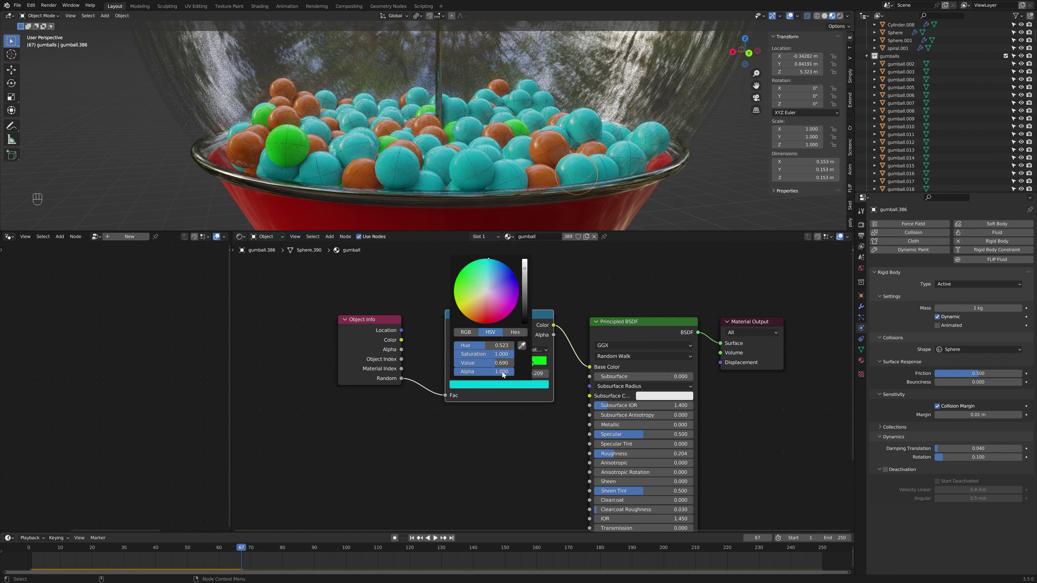
{"action": "left_click", "coordinate": [459, 273]}
{"action": "left_click_drag", "start_coordinate": [524, 268], "coordinate": [525, 299]}
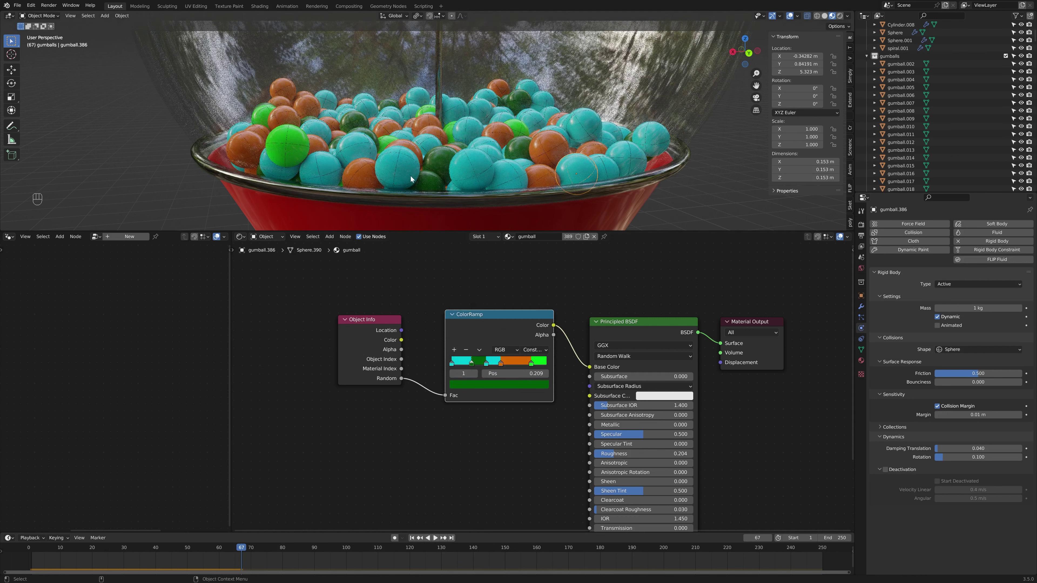
Step: Recolor the cyan ColorRamp stop at position 0.364 red with hue 0.999
{"action": "left_click", "coordinate": [486, 363]}
{"action": "left_click", "coordinate": [492, 386]}
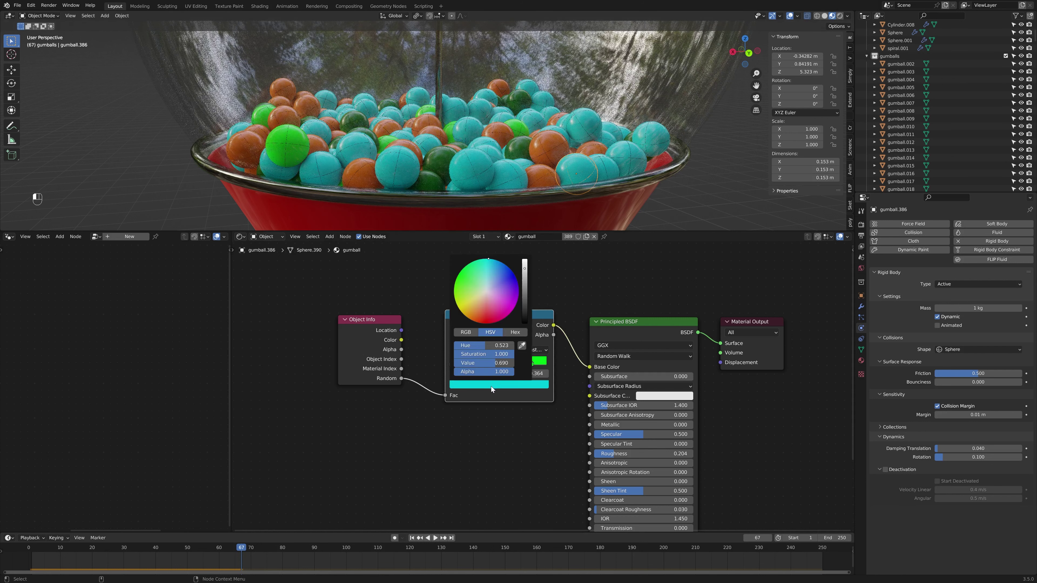
{"action": "left_click", "coordinate": [481, 323]}
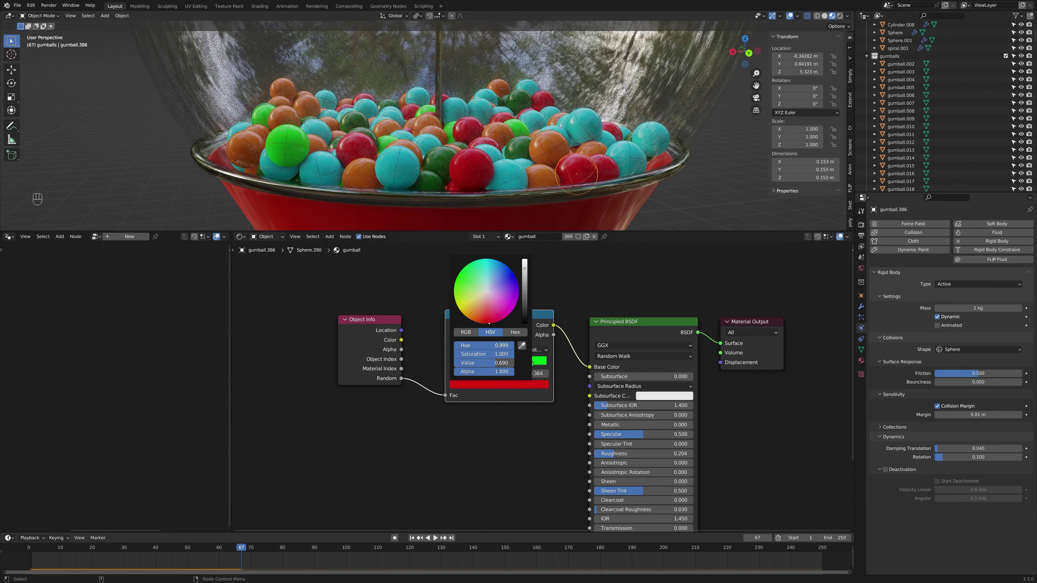
Step: Spread the ColorRamp stops apart, add a magenta stop between the cyan and dark green ones, and move it to position 0.210
{"action": "left_click_drag", "start_coordinate": [502, 365], "coordinate": [464, 364]}
{"action": "left_click", "coordinate": [515, 364]}
{"action": "left_click", "coordinate": [454, 350]}
{"action": "left_click", "coordinate": [492, 306]}
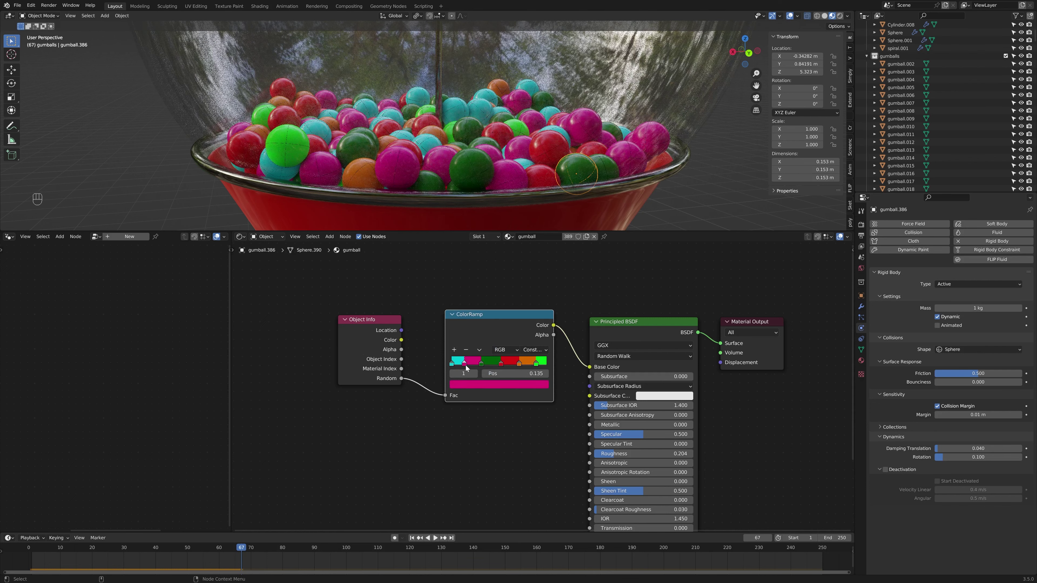
{"action": "left_click_drag", "start_coordinate": [466, 367], "coordinate": [473, 367]}
Step: Recolor the first ColorRamp stop light blue with hue 0.566 and saturation 0.989
{"action": "scroll", "coordinate": [464, 80], "scroll_direction": "down", "scroll_amount": 2}
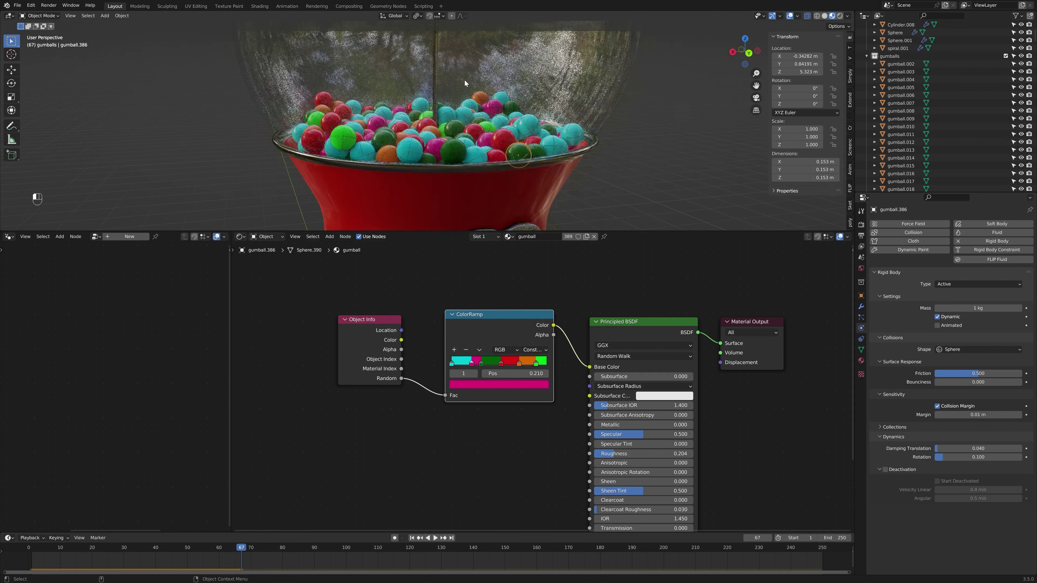
{"action": "middle_click_drag", "start_coordinate": [464, 80], "coordinate": [471, 172]}
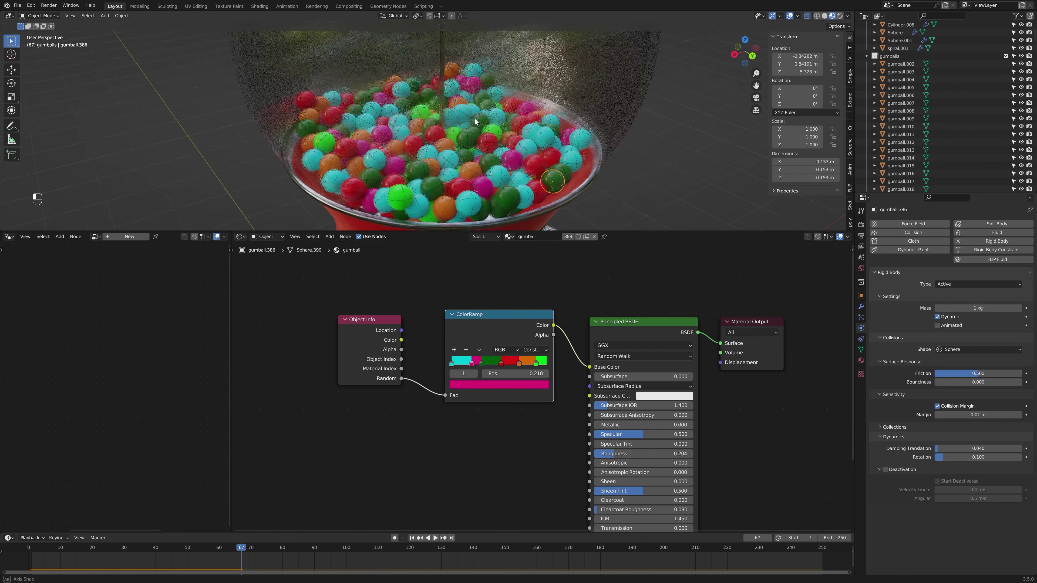
{"action": "left_click", "coordinate": [452, 364]}
{"action": "left_click", "coordinate": [499, 384]}
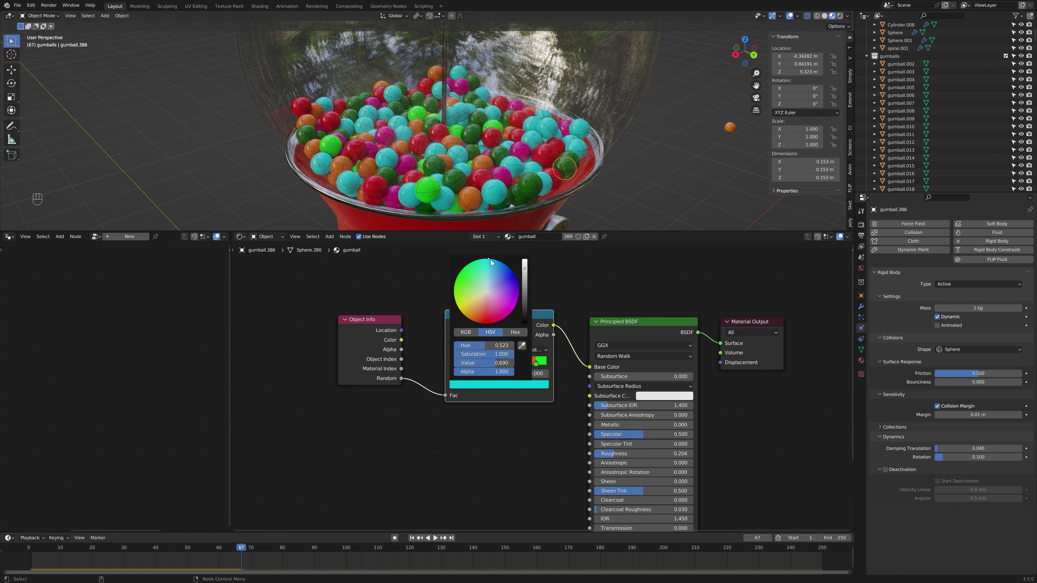
{"action": "left_click_drag", "start_coordinate": [493, 266], "coordinate": [493, 263]}
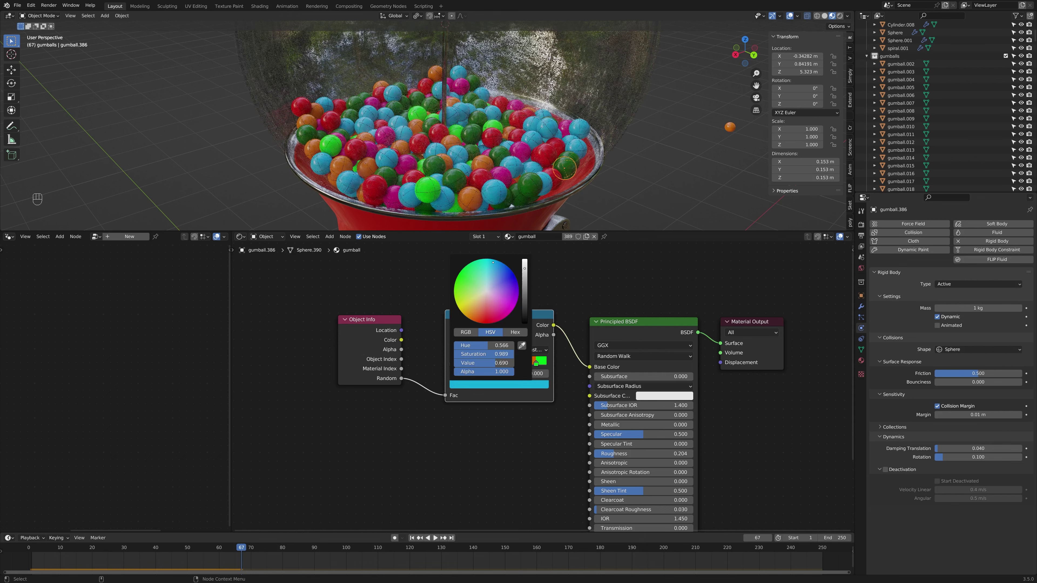
{"action": "middle_click_drag", "start_coordinate": [640, 196], "coordinate": [616, 191]}
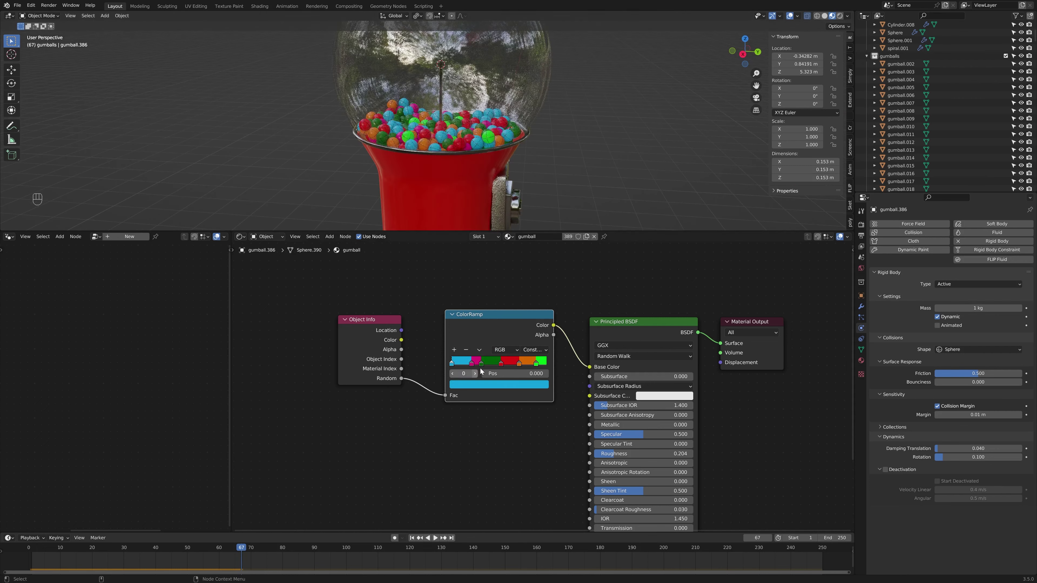
Step: Even out the color bands by moving the orange stop to position 0.663 and the bright green stop to 0.846
{"action": "left_click_drag", "start_coordinate": [470, 365], "coordinate": [514, 363]}
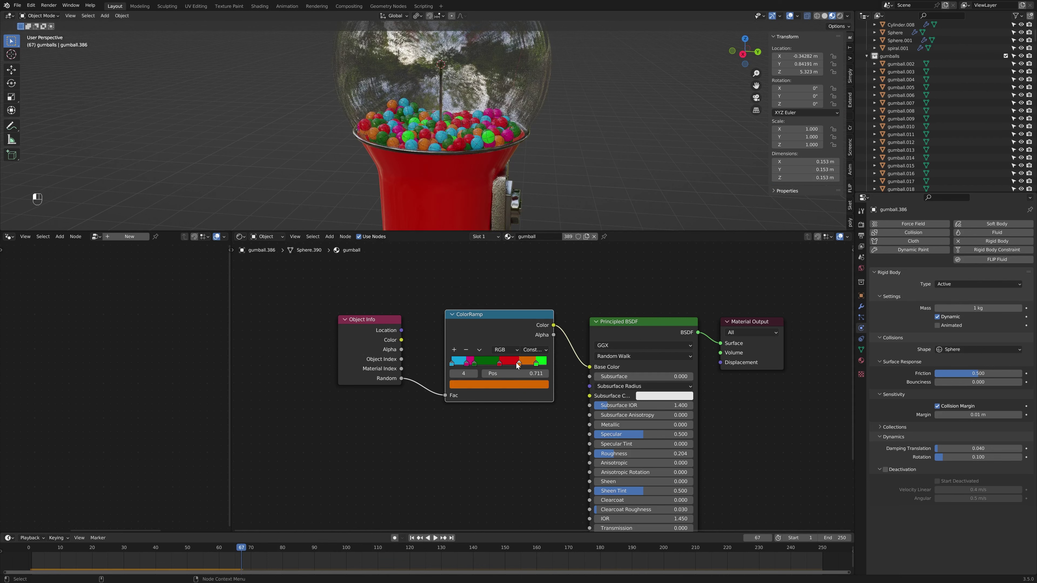
{"action": "scroll", "coordinate": [513, 369], "scroll_direction": "up", "scroll_amount": 2}
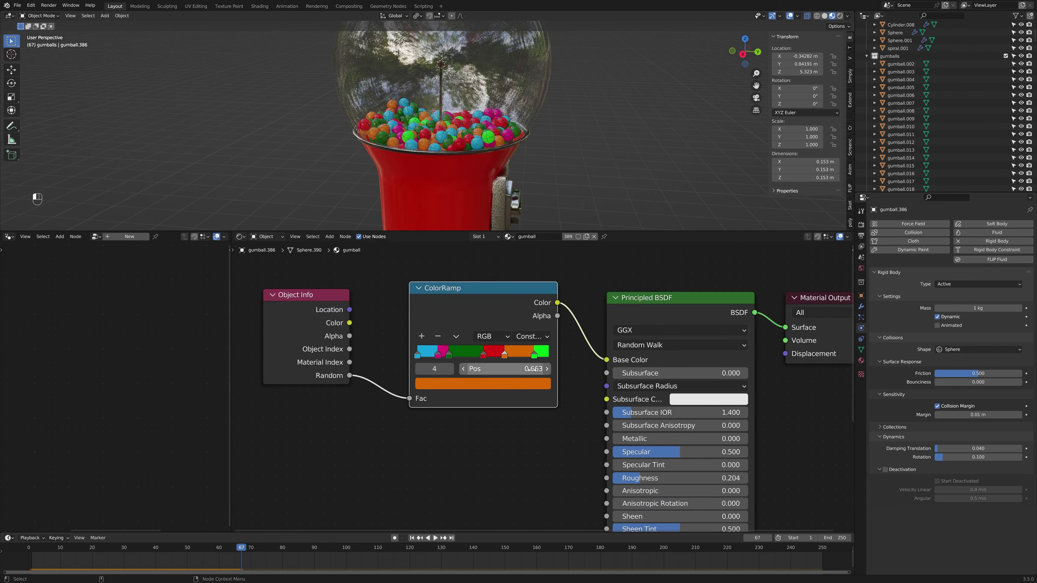
{"action": "left_click_drag", "start_coordinate": [533, 356], "coordinate": [528, 354]}
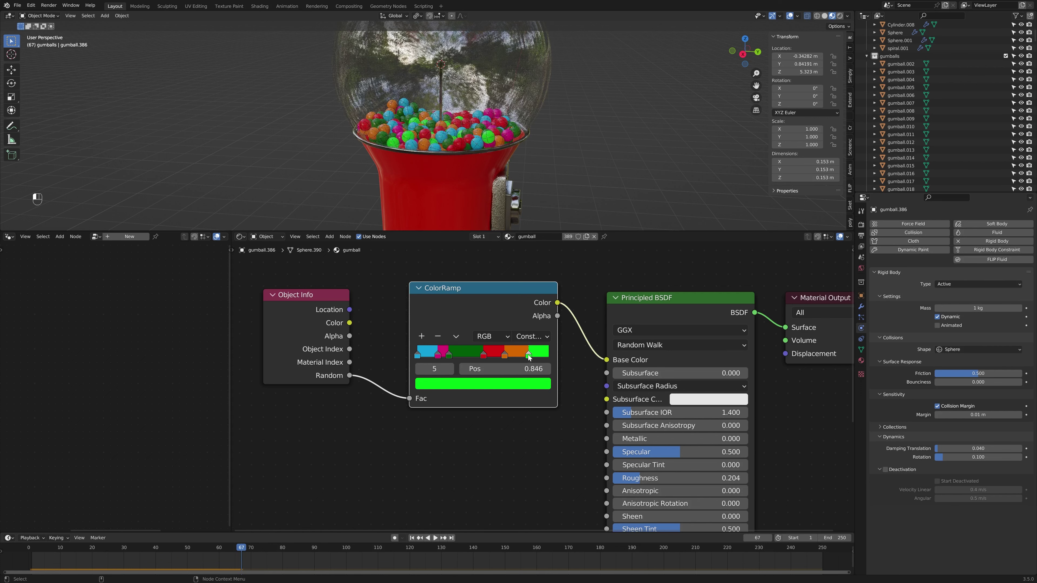
Step: Examine the colored gumball on the spiral ramp beneath the machine's red body up close
{"action": "scroll", "coordinate": [553, 134], "scroll_direction": "down", "scroll_amount": 4}
{"action": "middle_click_drag", "start_coordinate": [553, 135], "coordinate": [507, 180]}
{"action": "middle_click_drag", "start_coordinate": [506, 184], "coordinate": [541, 125], "text": "shift"}
{"action": "scroll", "coordinate": [541, 125], "scroll_direction": "up", "scroll_amount": 5}
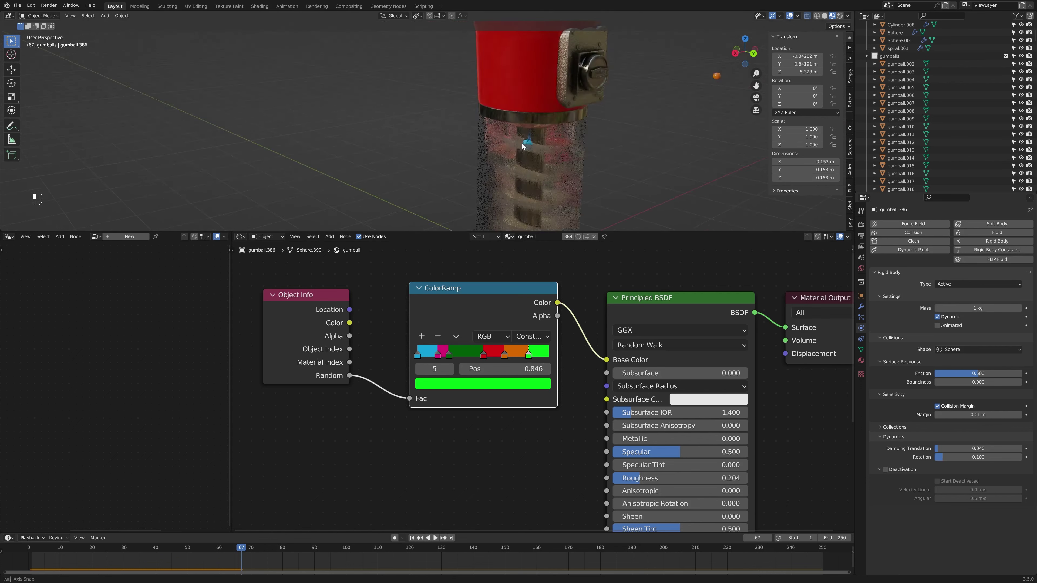
{"action": "scroll", "coordinate": [563, 178], "scroll_direction": "up", "scroll_amount": 2}
{"action": "middle_click_drag", "start_coordinate": [562, 179], "coordinate": [440, 161]}
{"action": "scroll", "coordinate": [440, 162], "scroll_direction": "down", "scroll_amount": 3}
{"action": "mouse_move", "coordinate": [492, 131]}
{"action": "middle_mouse_down"}
{"action": "mouse_move", "coordinate": [588, 126]}
{"action": "mouse_move", "coordinate": [561, 157]}
{"action": "mouse_move", "coordinate": [504, 133]}
{"action": "middle_mouse_up"}
Step: Play the simulation and watch the dropped gumball roll down the spiral ramp
{"action": "key", "text": "space"}
{"action": "key", "text": "space"}
{"action": "scroll", "coordinate": [501, 135], "scroll_direction": "down", "scroll_amount": 4}
{"action": "scroll", "coordinate": [525, 157], "scroll_direction": "up", "scroll_amount": 4}
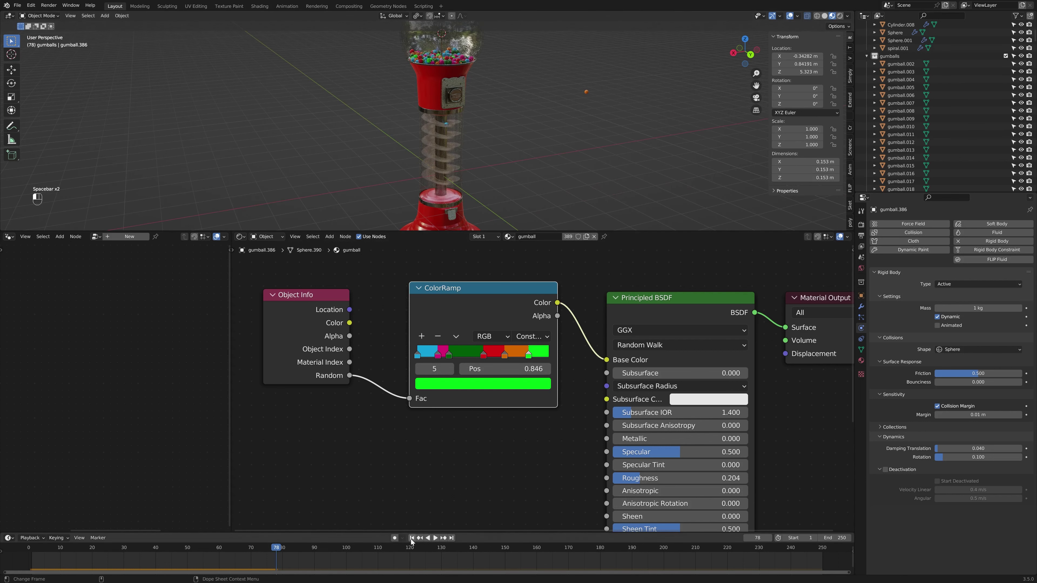
{"action": "scroll", "coordinate": [550, 60], "scroll_direction": "down", "scroll_amount": 2}
{"action": "key", "text": "space"}
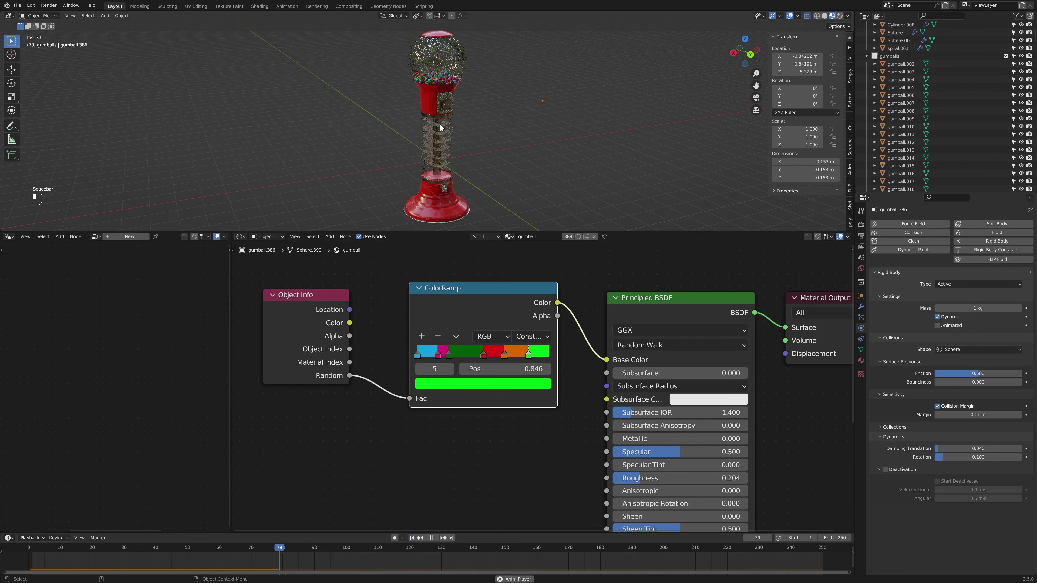
{"action": "scroll", "coordinate": [440, 125], "scroll_direction": "up", "scroll_amount": 4}
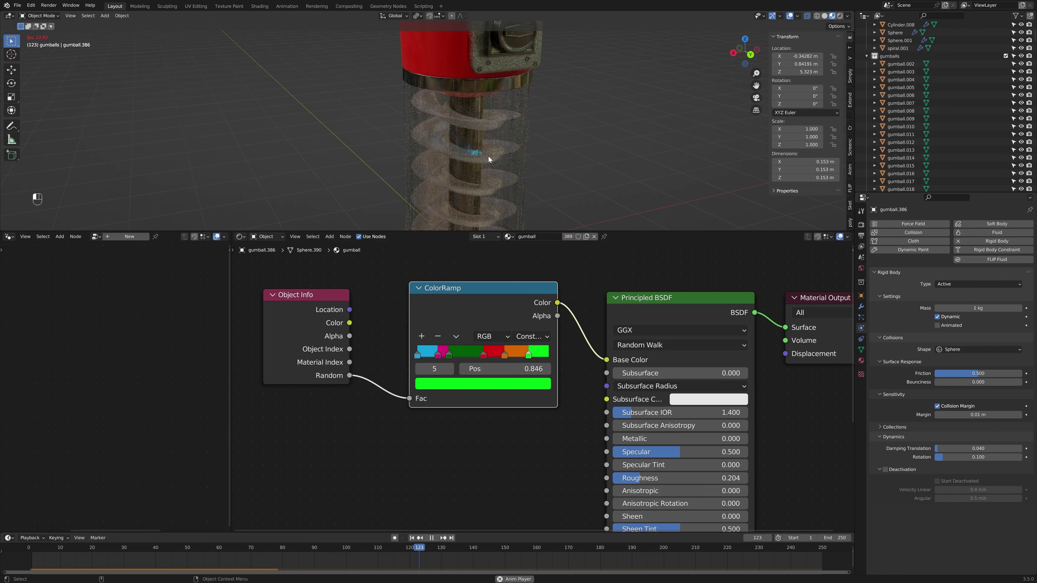
{"action": "key", "text": "space"}
{"action": "scroll", "coordinate": [505, 121], "scroll_direction": "down", "scroll_amount": 5}
{"action": "key", "text": "space"}
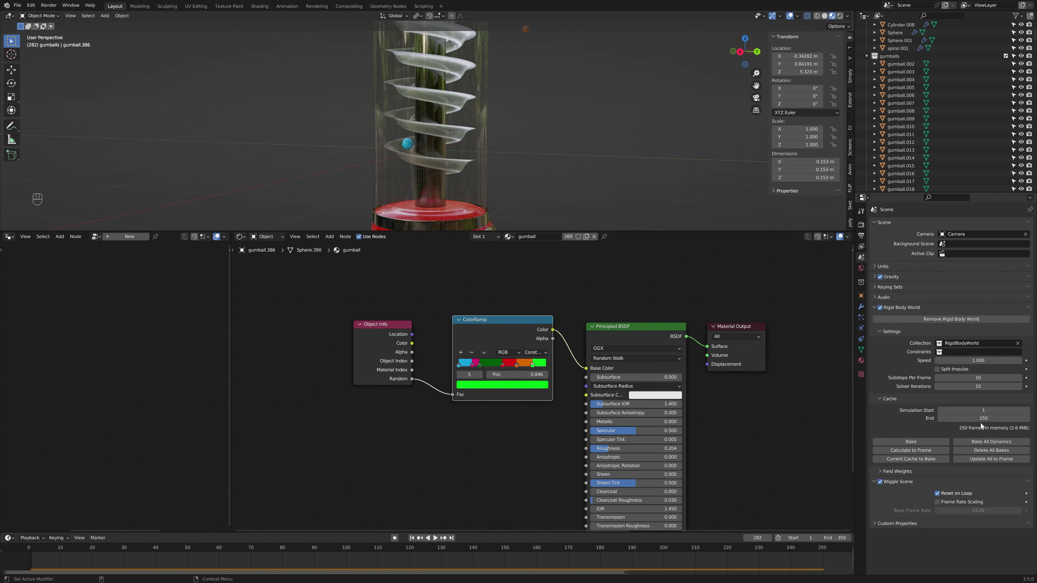
Step: Set the Rigid Body World cache's simulation end to frame 300 and replay the animation
{"action": "left_click", "coordinate": [984, 419]}
{"action": "type", "text": "300"}
{"action": "key", "text": "Return"}
{"action": "key", "text": "space"}
{"action": "key", "text": "space"}
{"action": "key", "text": "space"}
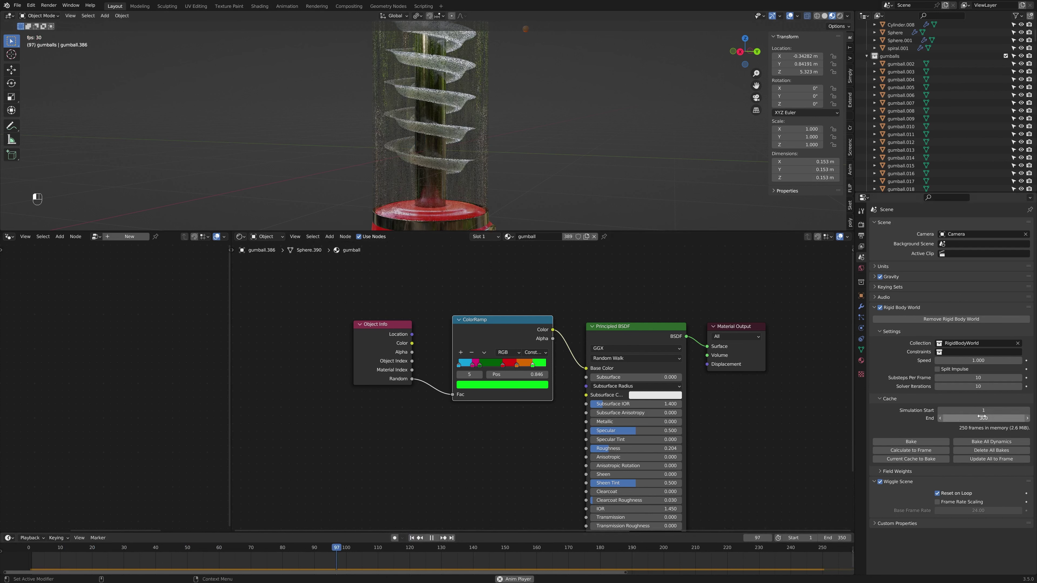
{"action": "left_click_drag", "start_coordinate": [975, 420], "coordinate": [985, 418]}
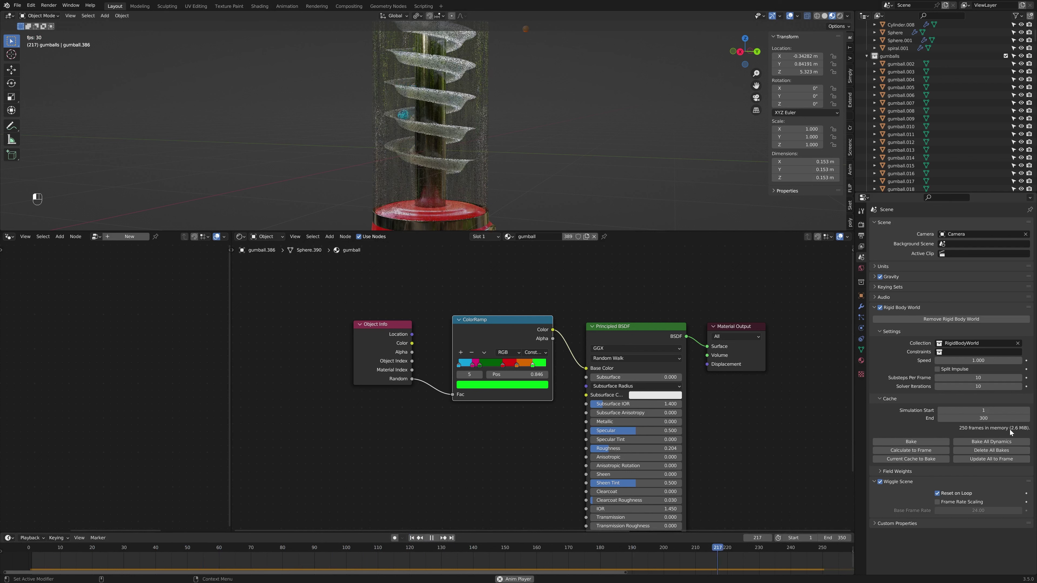